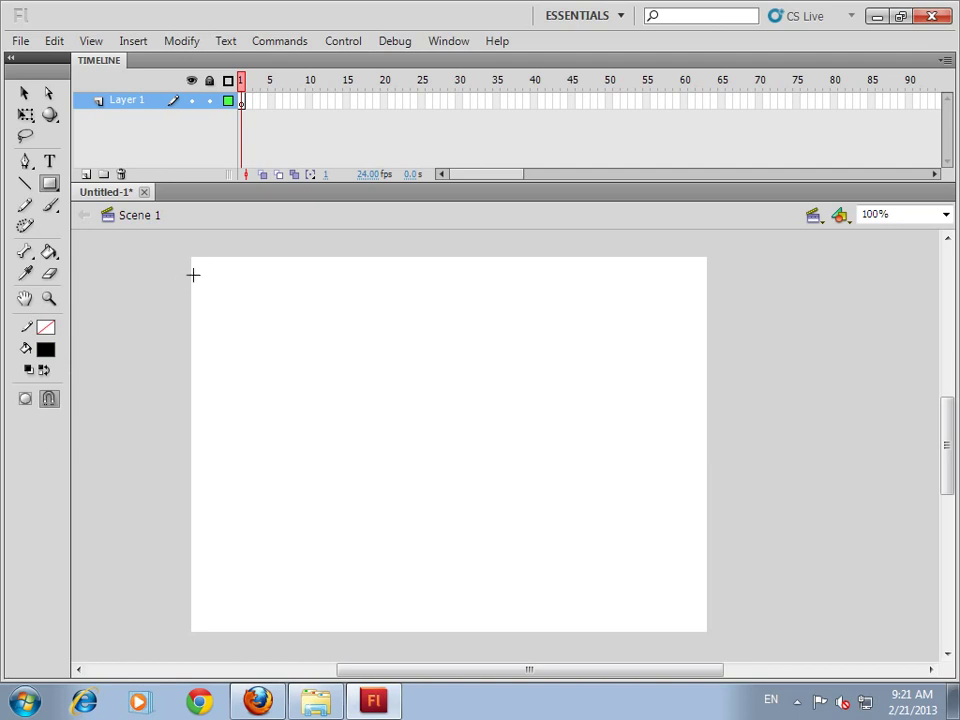
Draw a black rectangle about 556 by 234 px across the upper part of the stage.
{"action": "left_click_drag", "start_coordinate": [190, 257], "coordinate": [711, 476]}
{"action": "key", "text": "v"}
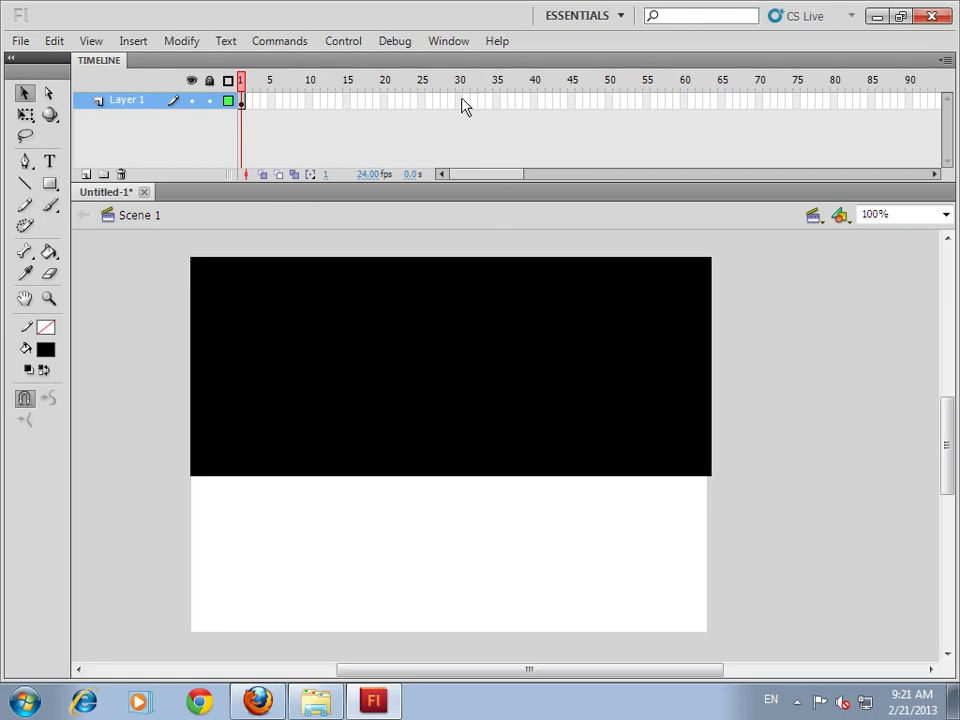
Display the Properties panel as a separate floating panel beside the stage and close the Color panel.
{"action": "left_click", "coordinate": [435, 41]}
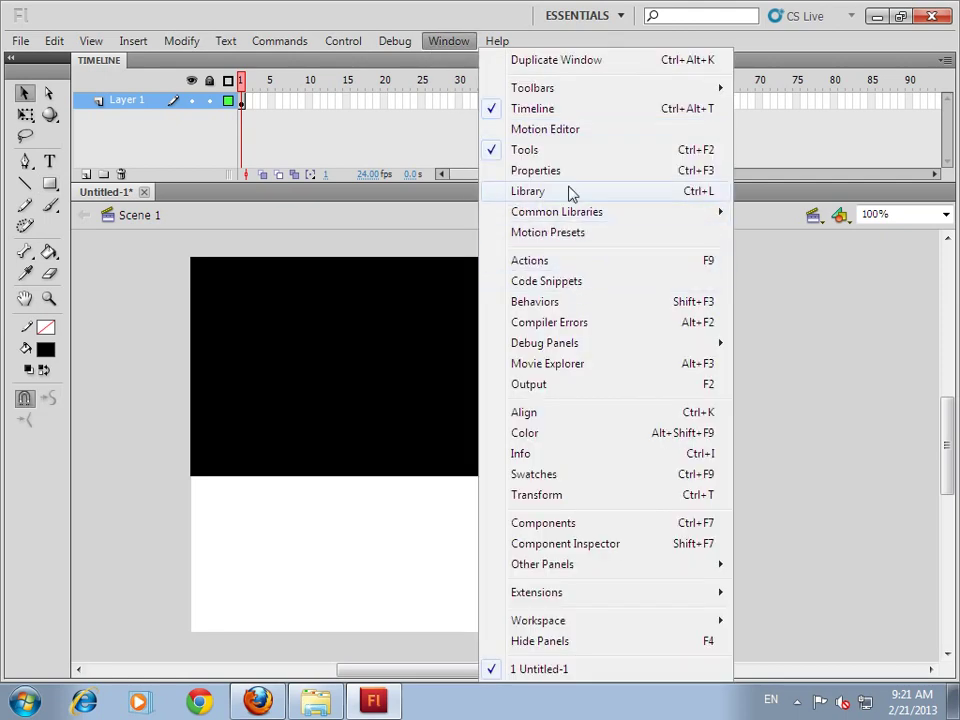
{"action": "left_click", "coordinate": [575, 176]}
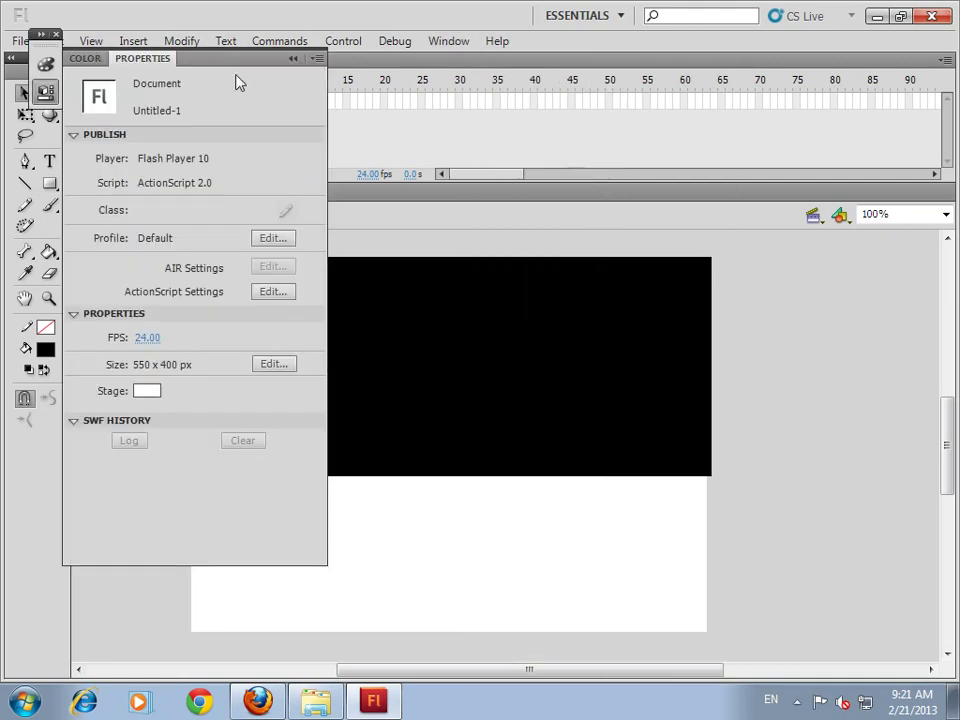
{"action": "left_click_drag", "start_coordinate": [253, 67], "coordinate": [801, 193]}
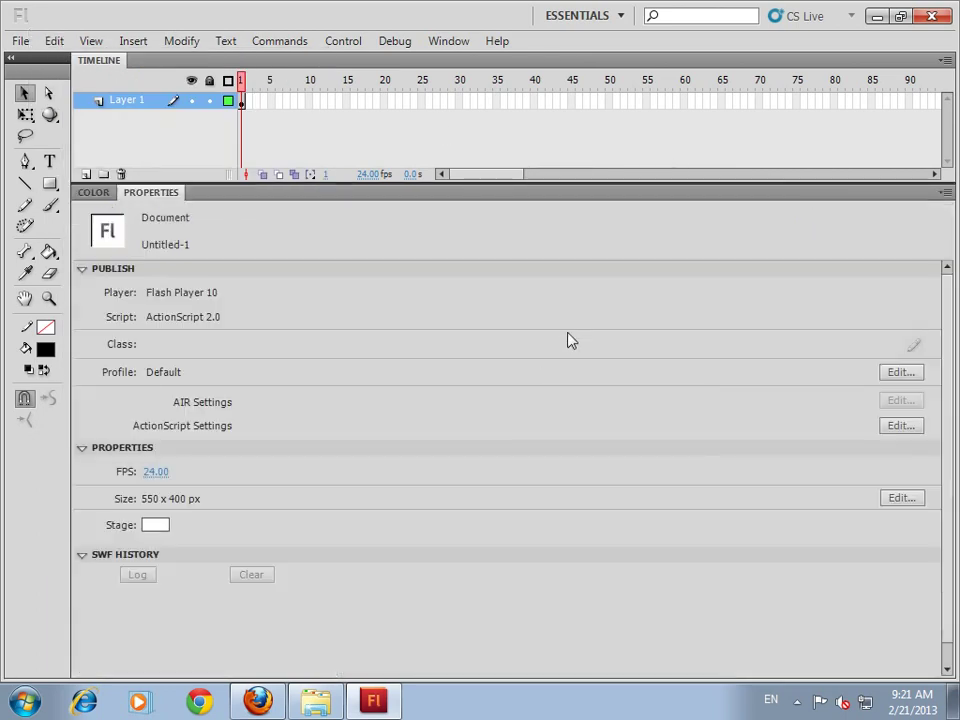
{"action": "left_click_drag", "start_coordinate": [183, 195], "coordinate": [618, 274]}
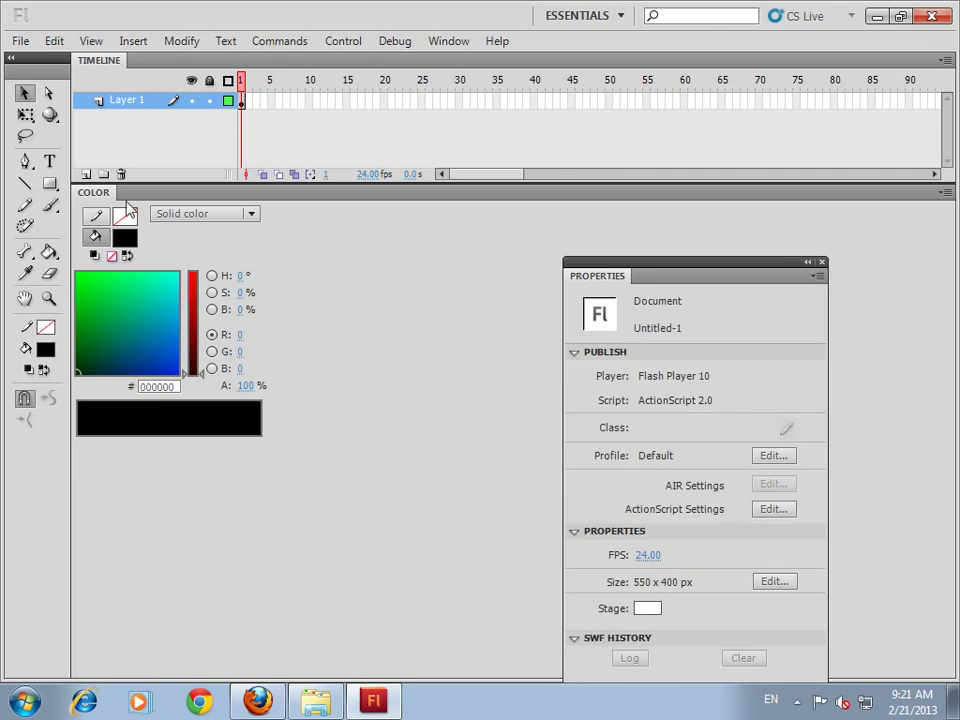
{"action": "left_click_drag", "start_coordinate": [110, 195], "coordinate": [150, 261]}
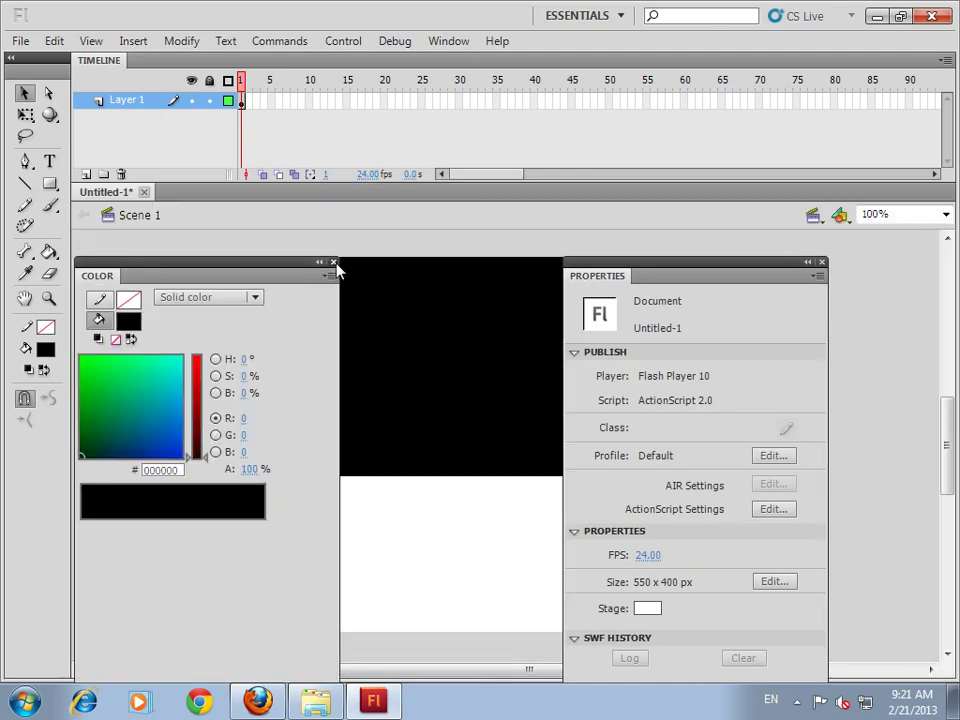
{"action": "left_click", "coordinate": [334, 263]}
{"action": "left_click_drag", "start_coordinate": [418, 279], "coordinate": [343, 309]}
{"action": "left_click_drag", "start_coordinate": [640, 270], "coordinate": [745, 255]}
Set the black rectangle's height to 200 px and its width to 550 px.
{"action": "left_click_drag", "start_coordinate": [454, 394], "coordinate": [497, 347]}
{"action": "left_click", "coordinate": [497, 347]}
{"action": "left_click_drag", "start_coordinate": [512, 489], "coordinate": [440, 497]}
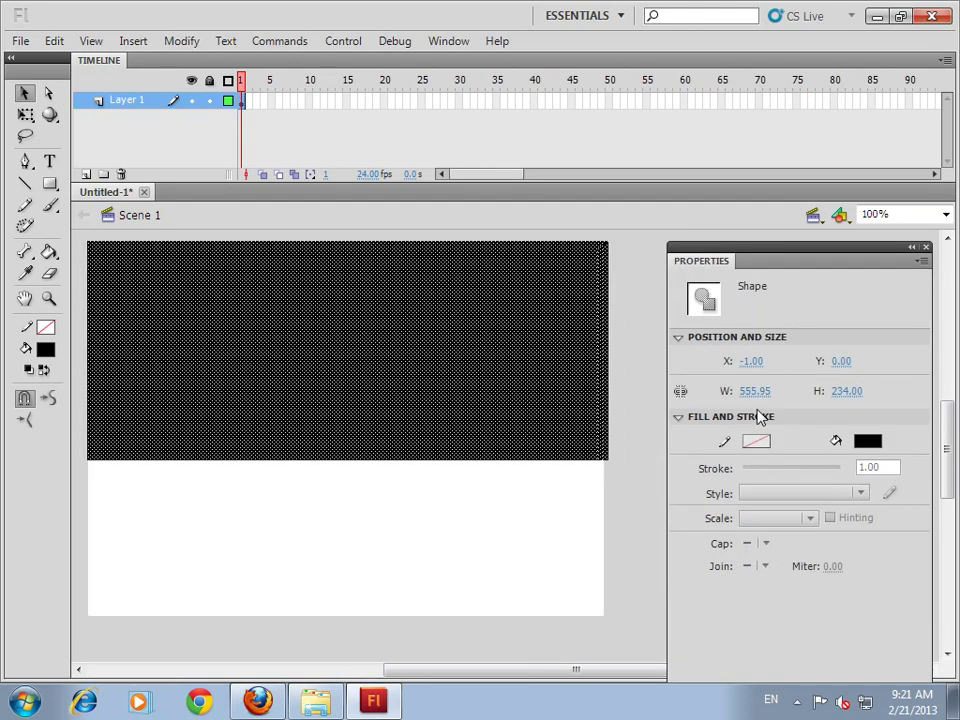
{"action": "left_click", "coordinate": [507, 545]}
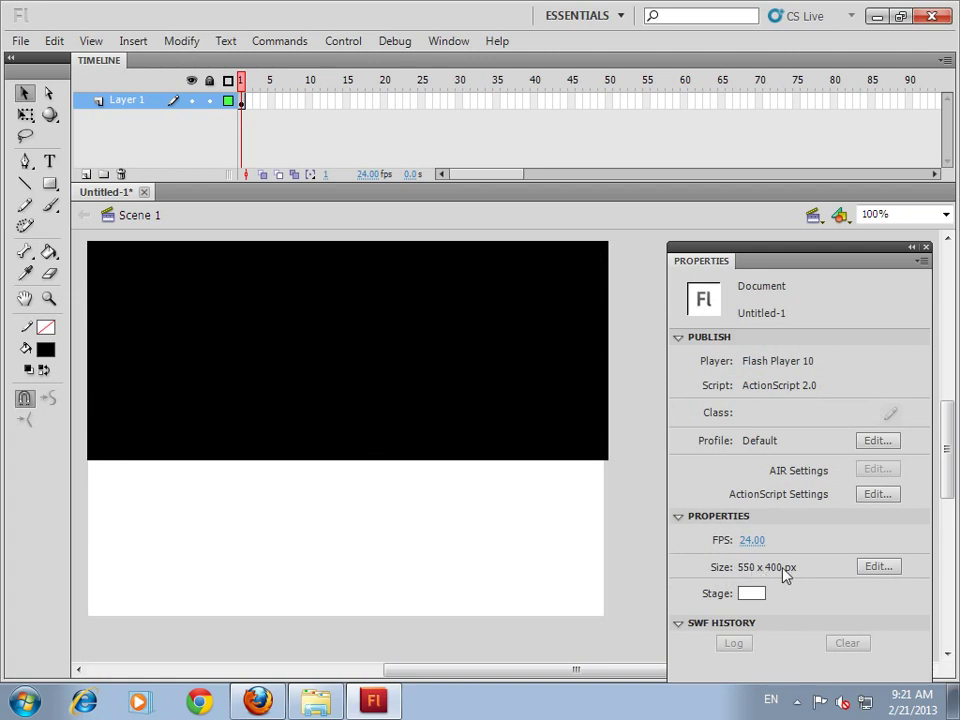
{"action": "left_click", "coordinate": [457, 428]}
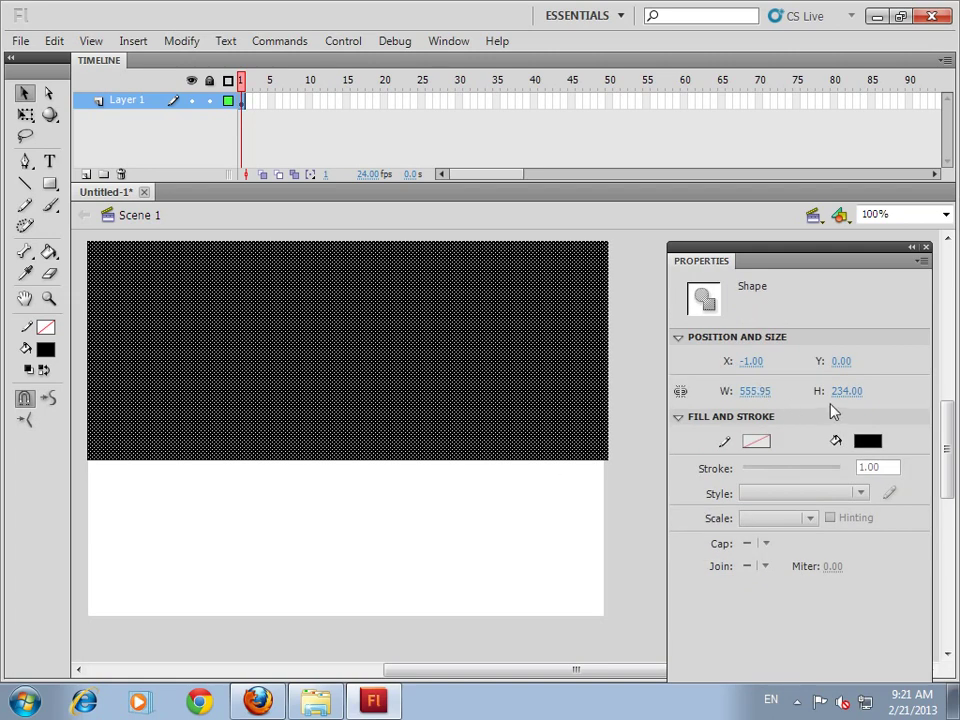
{"action": "left_click", "coordinate": [820, 397]}
{"action": "type", "text": "200"}
{"action": "key", "text": "Return"}
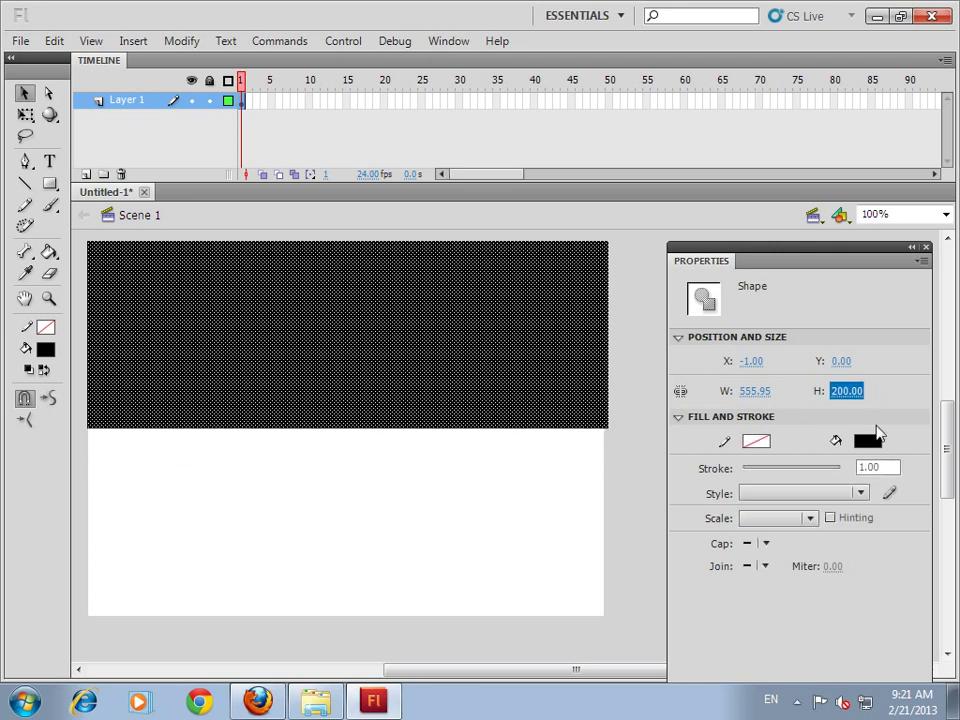
{"action": "left_click", "coordinate": [754, 391]}
{"action": "type", "text": "550"}
{"action": "key", "text": "Return"}
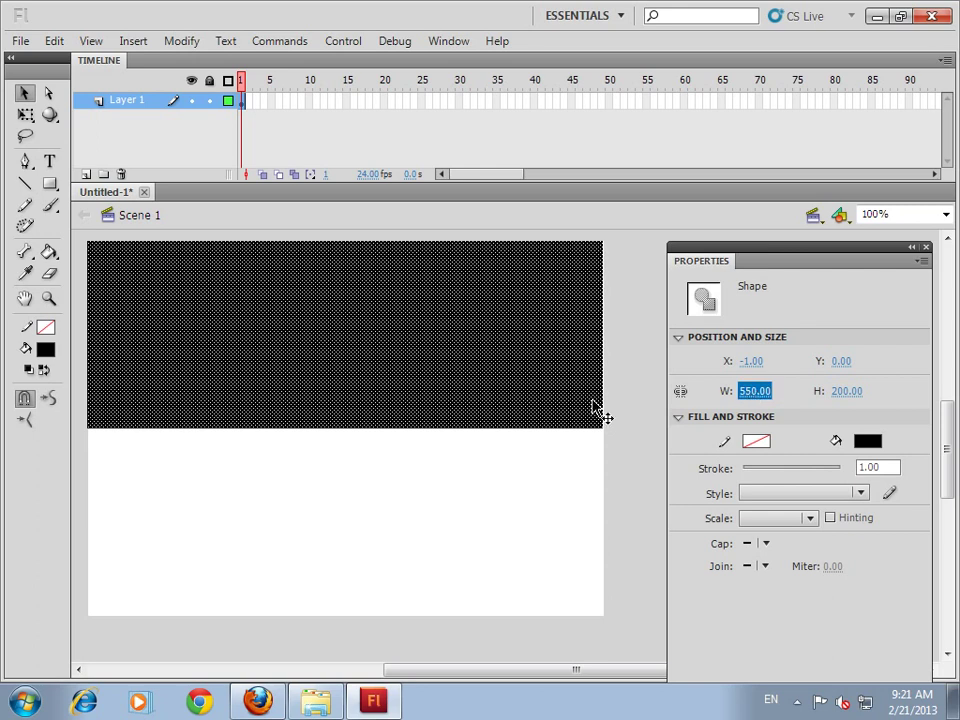
Align the rectangle to the stage's right edge and vertical centre, and move it up to the stage's top edge at Y 1.
{"action": "left_click", "coordinate": [452, 43]}
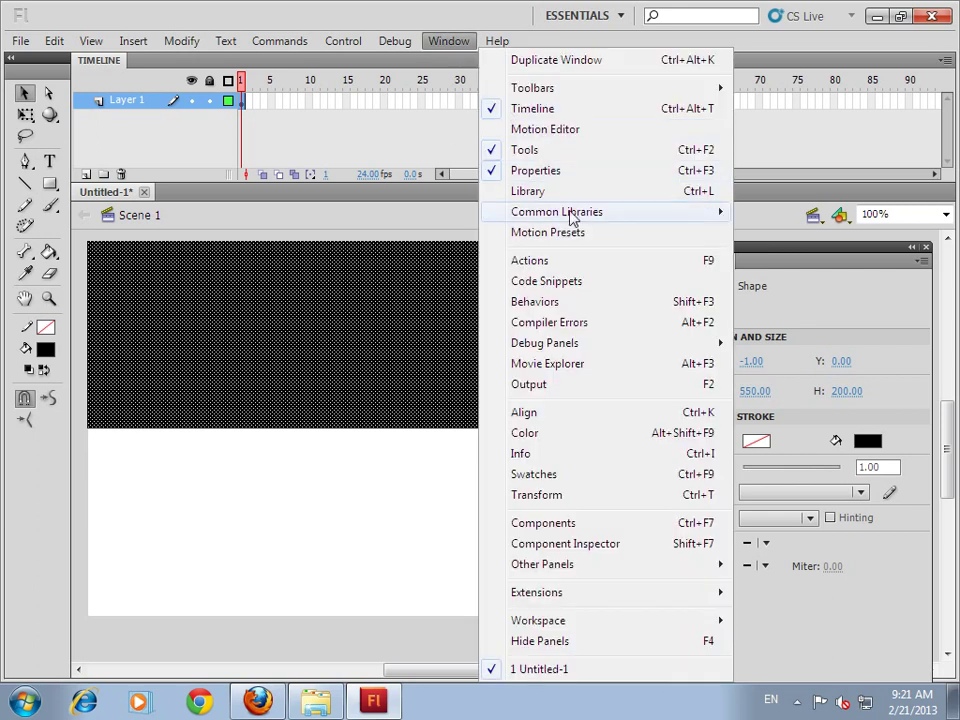
{"action": "left_click", "coordinate": [563, 415]}
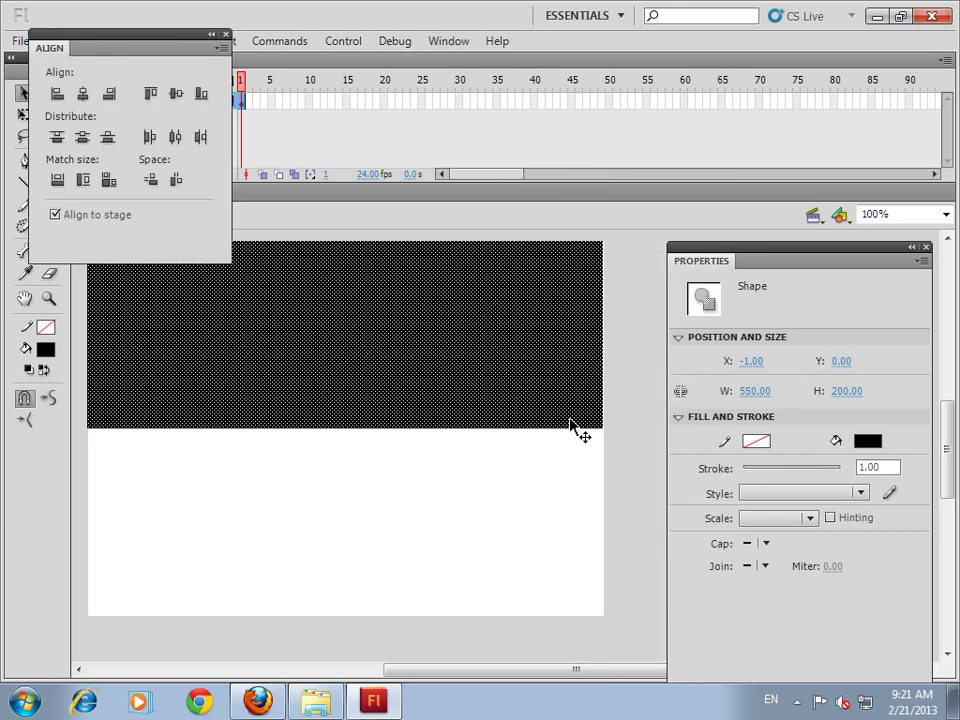
{"action": "left_click", "coordinate": [109, 93]}
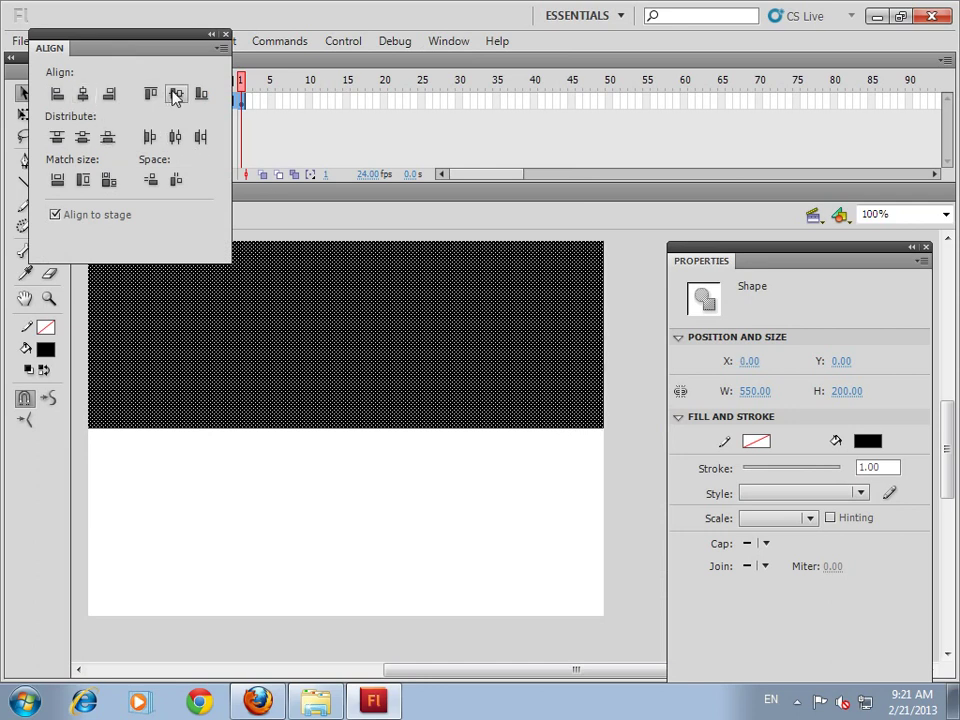
{"action": "left_click", "coordinate": [176, 93]}
{"action": "left_click", "coordinate": [211, 35]}
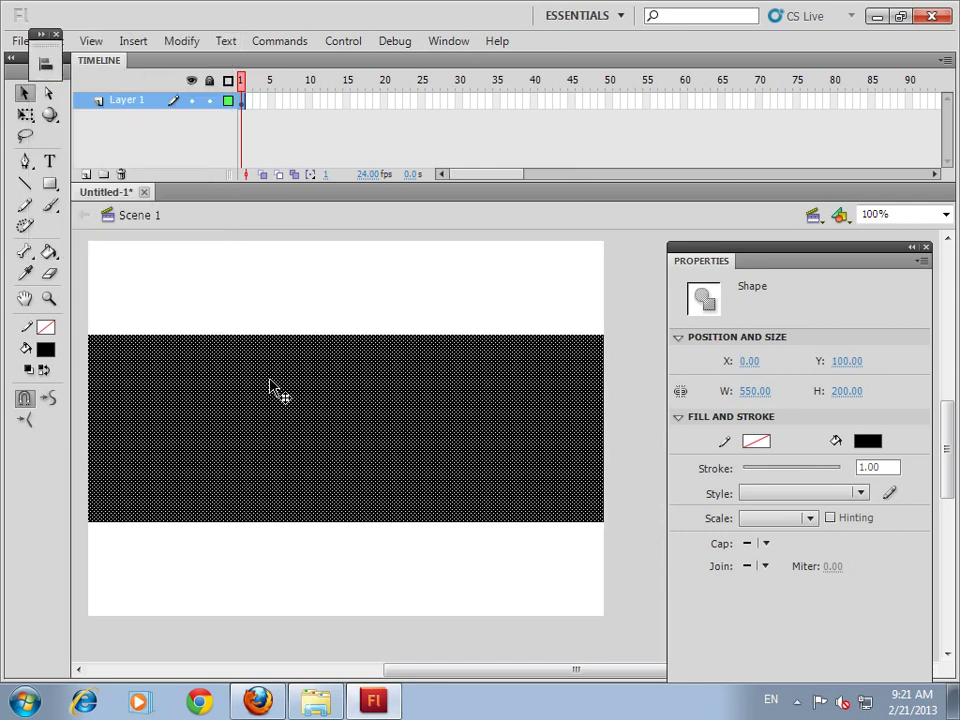
{"action": "left_click_drag", "start_coordinate": [285, 414], "coordinate": [280, 320]}
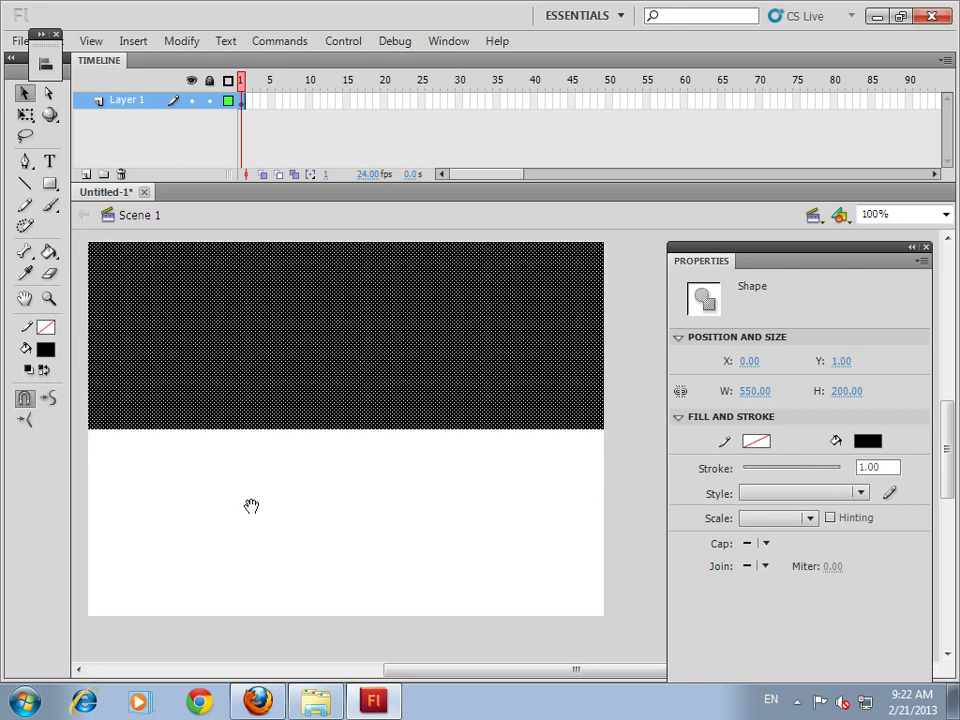
Copy the rectangle and paste it in place on a new layer arranged below Layer 1.
{"action": "left_click_drag", "start_coordinate": [258, 483], "coordinate": [274, 493]}
{"action": "right_click", "coordinate": [265, 377]}
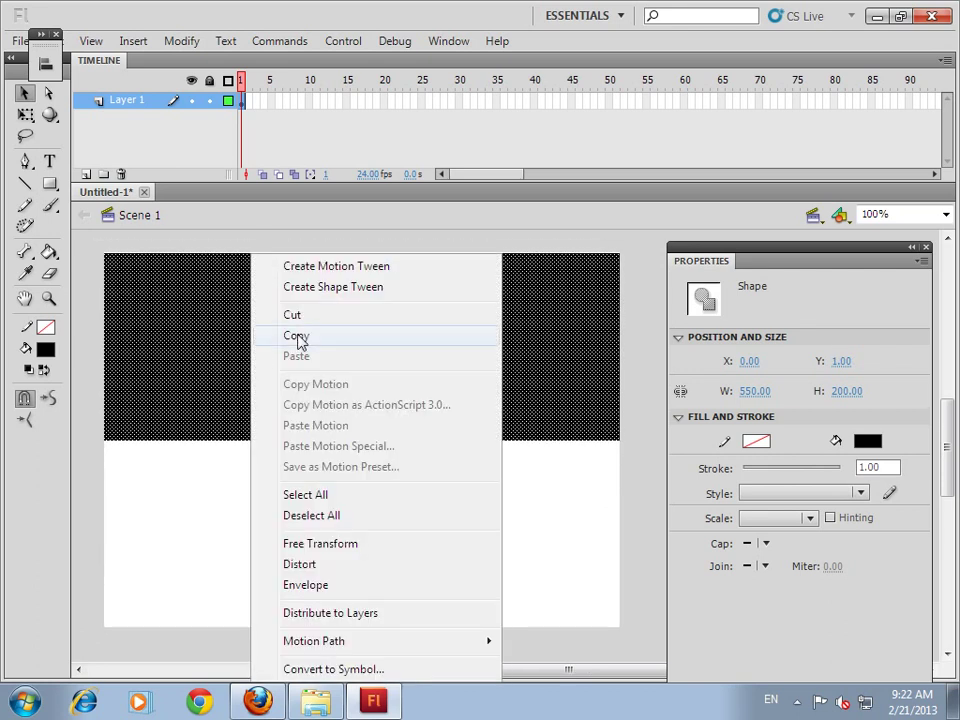
{"action": "left_click", "coordinate": [300, 336]}
{"action": "left_click", "coordinate": [86, 175]}
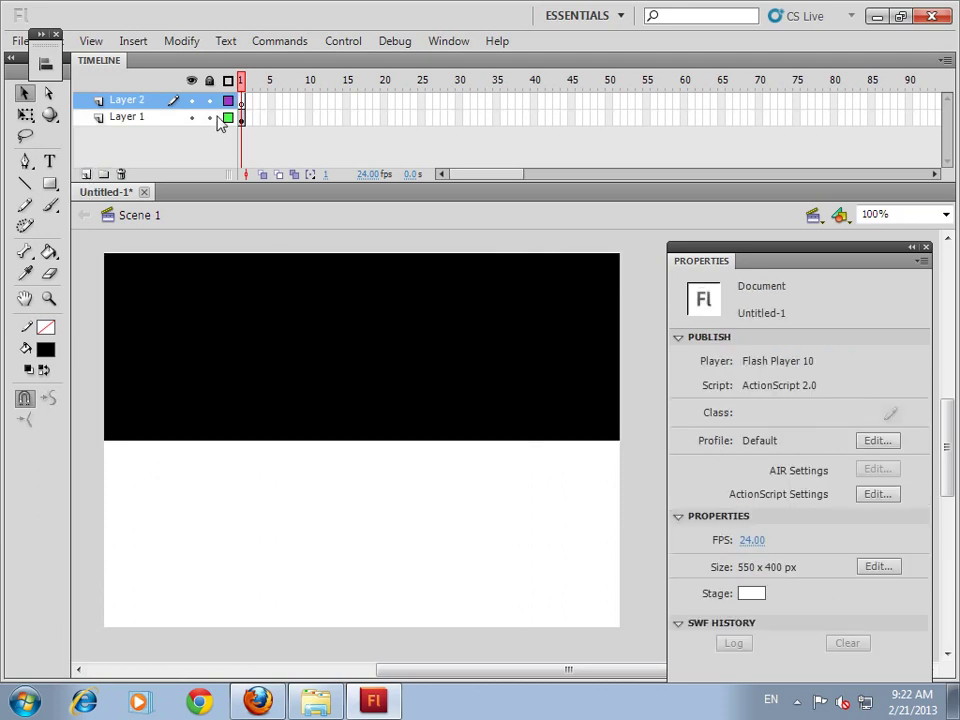
{"action": "left_click_drag", "start_coordinate": [155, 110], "coordinate": [154, 135]}
{"action": "right_click", "coordinate": [364, 516]}
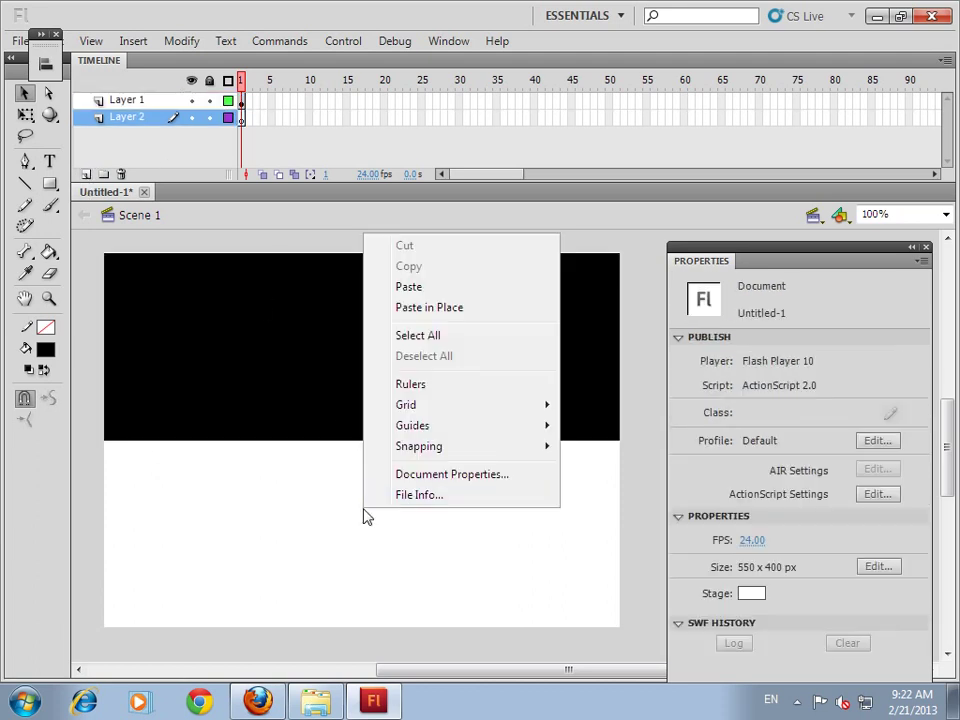
{"action": "left_click", "coordinate": [436, 310]}
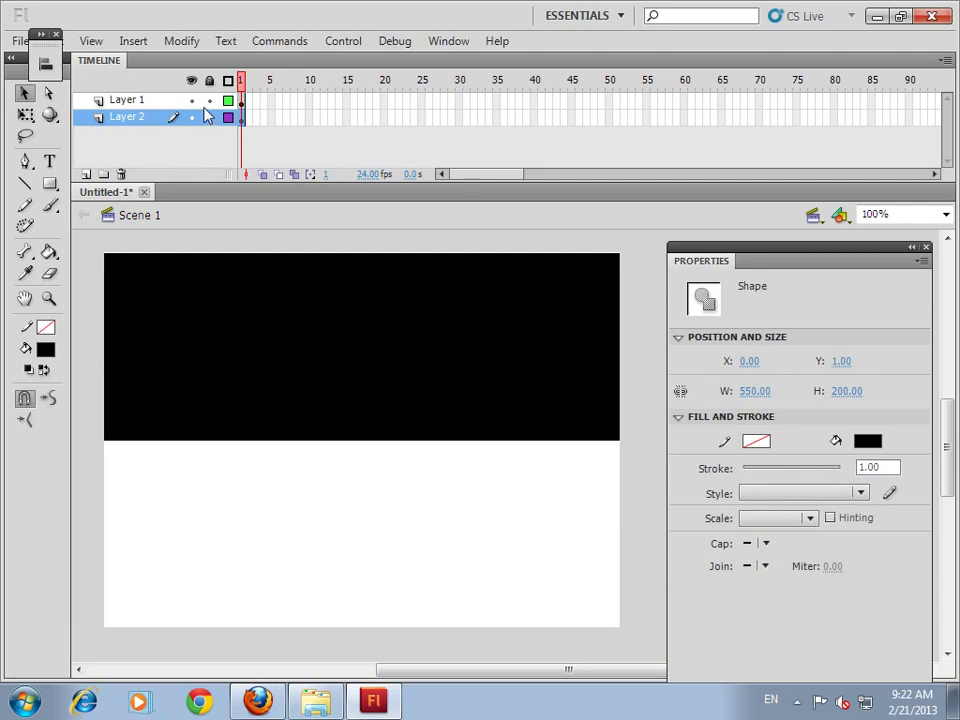
Align the Layer 2 rectangle to the stage's bottom edge, hiding Layer 1 only during the alignment.
{"action": "left_click", "coordinate": [191, 117], "text": "alt"}
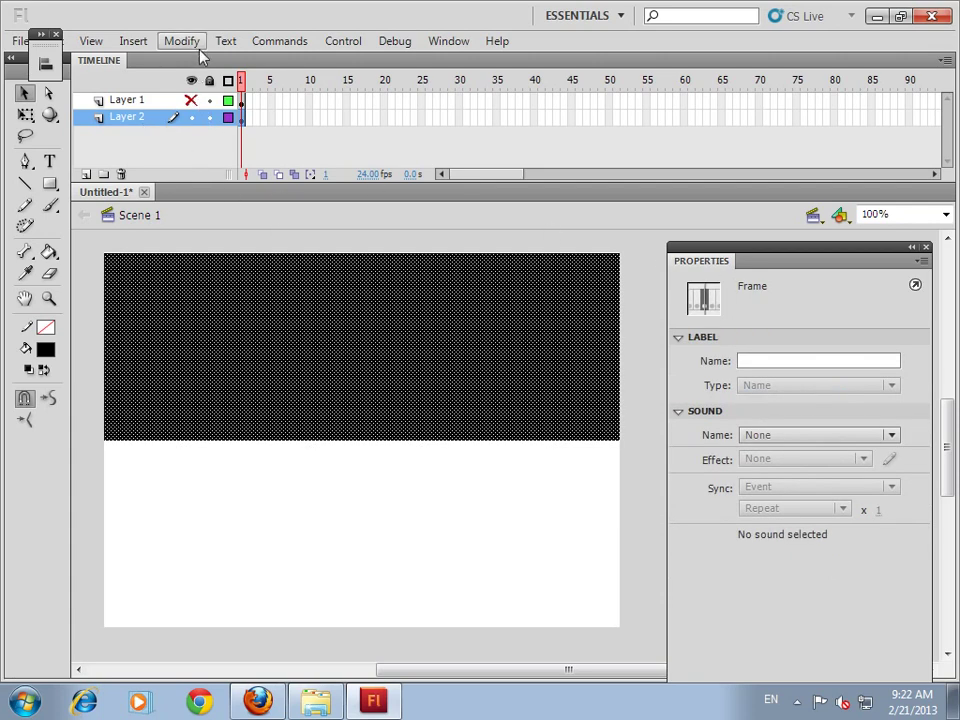
{"action": "left_click", "coordinate": [46, 62]}
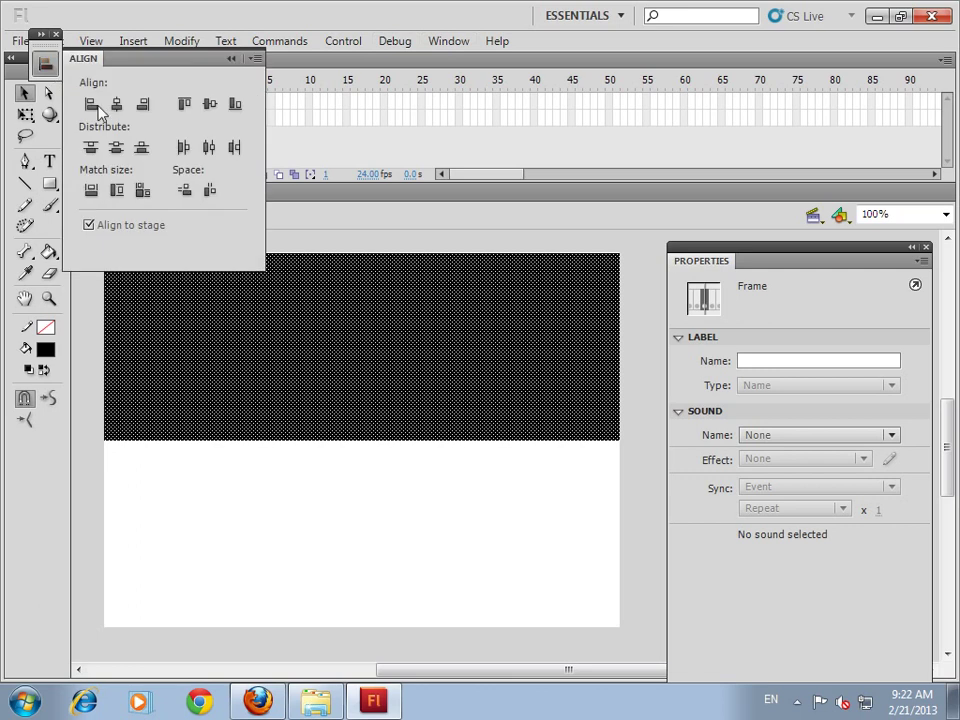
{"action": "left_click", "coordinate": [235, 104]}
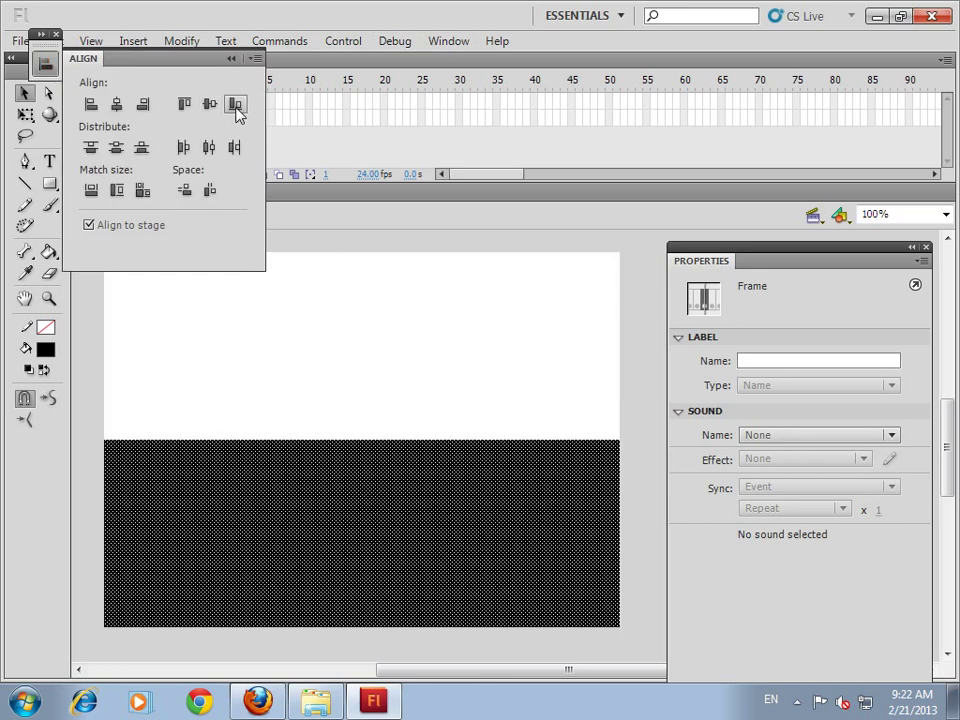
{"action": "left_click", "coordinate": [433, 317]}
{"action": "left_click", "coordinate": [191, 101]}
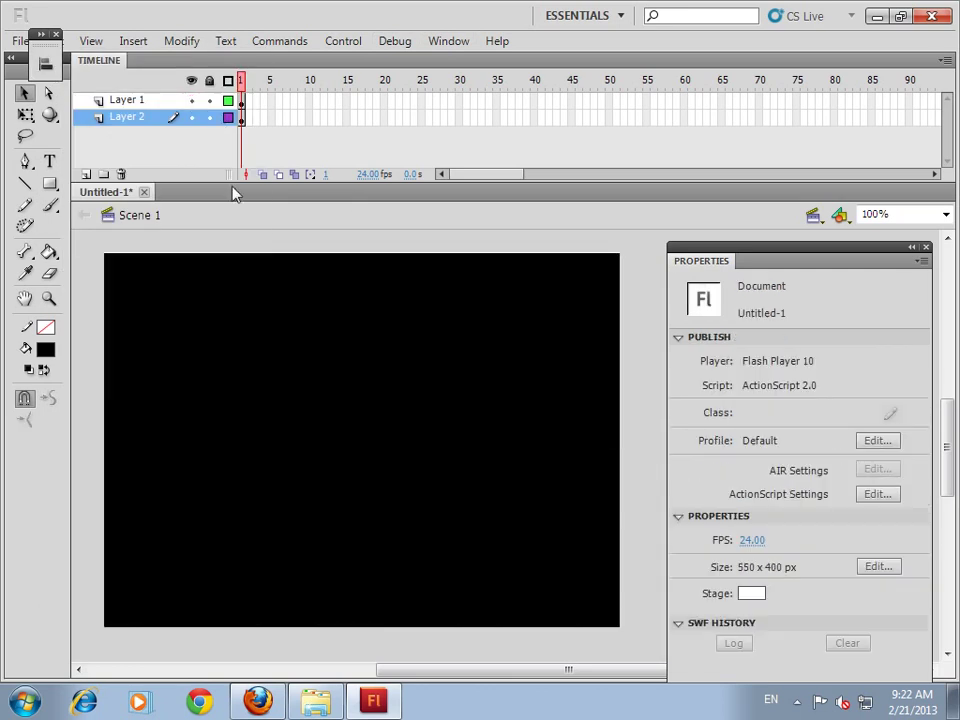
Collapse the floating Properties panel and move it clear of the stage.
{"action": "key", "text": "ctrl+minus"}
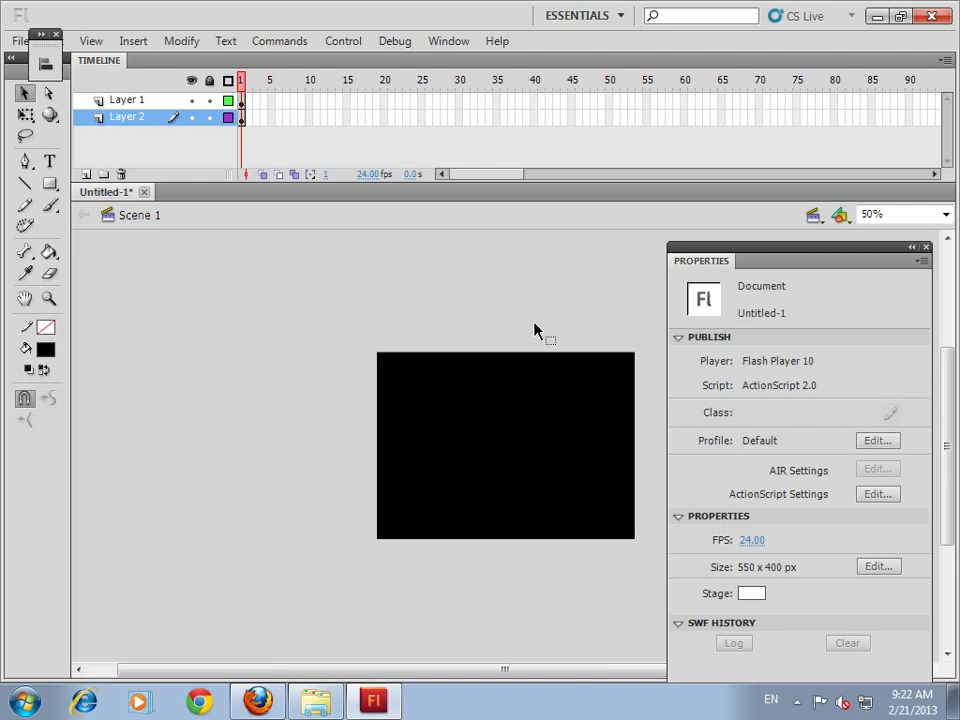
{"action": "left_click_drag", "start_coordinate": [489, 439], "coordinate": [313, 398]}
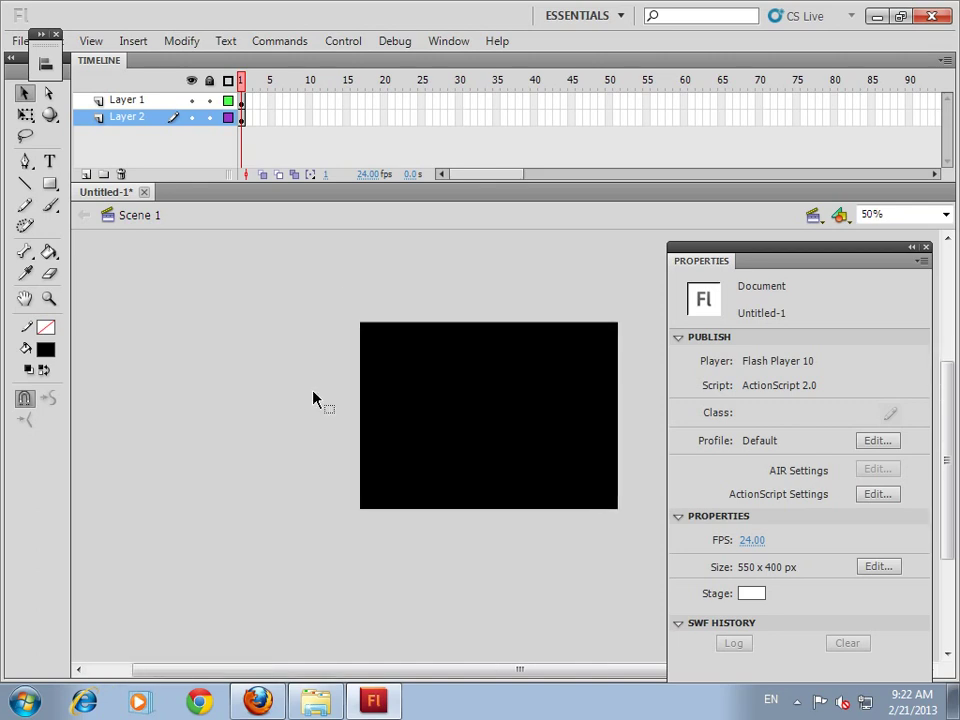
{"action": "key", "text": "ctrl+equal"}
{"action": "left_click_drag", "start_coordinate": [491, 474], "coordinate": [351, 459]}
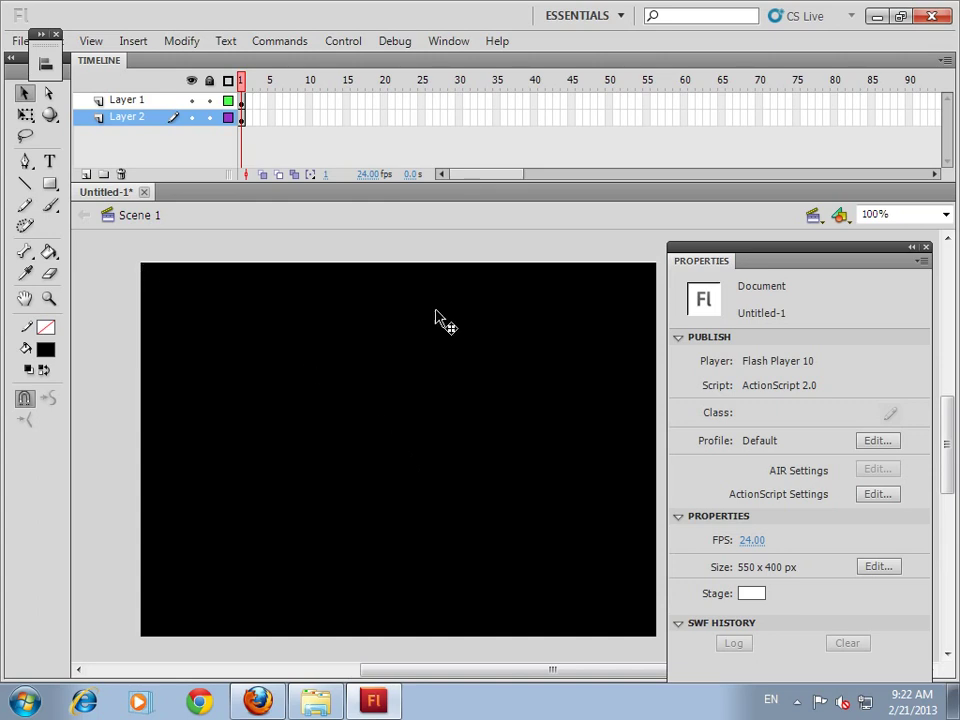
{"action": "left_click", "coordinate": [911, 247]}
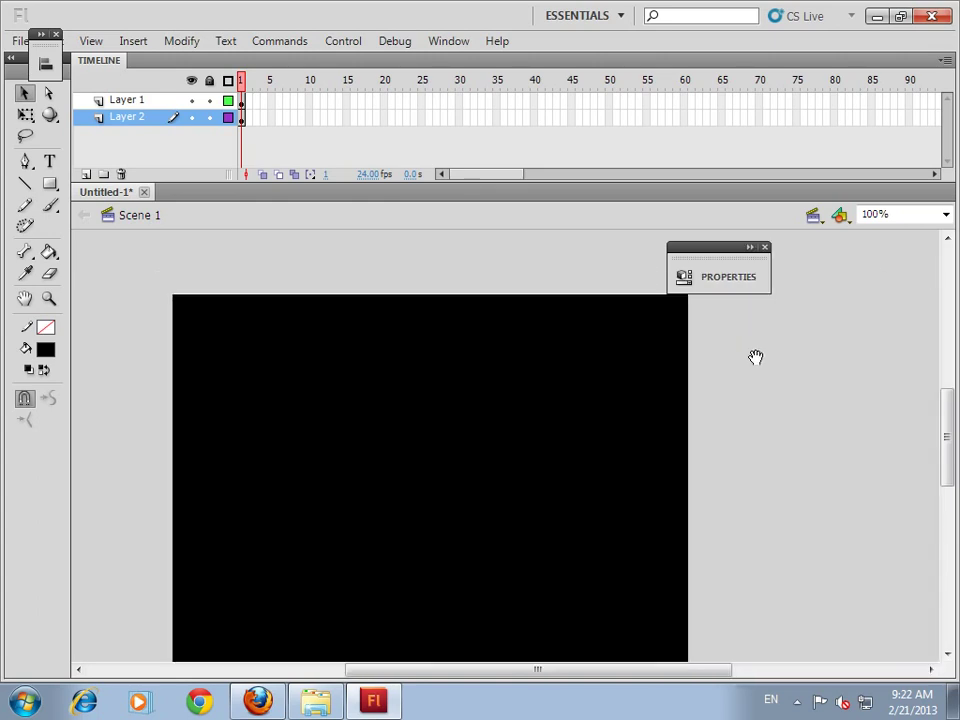
{"action": "left_click_drag", "start_coordinate": [702, 265], "coordinate": [842, 266]}
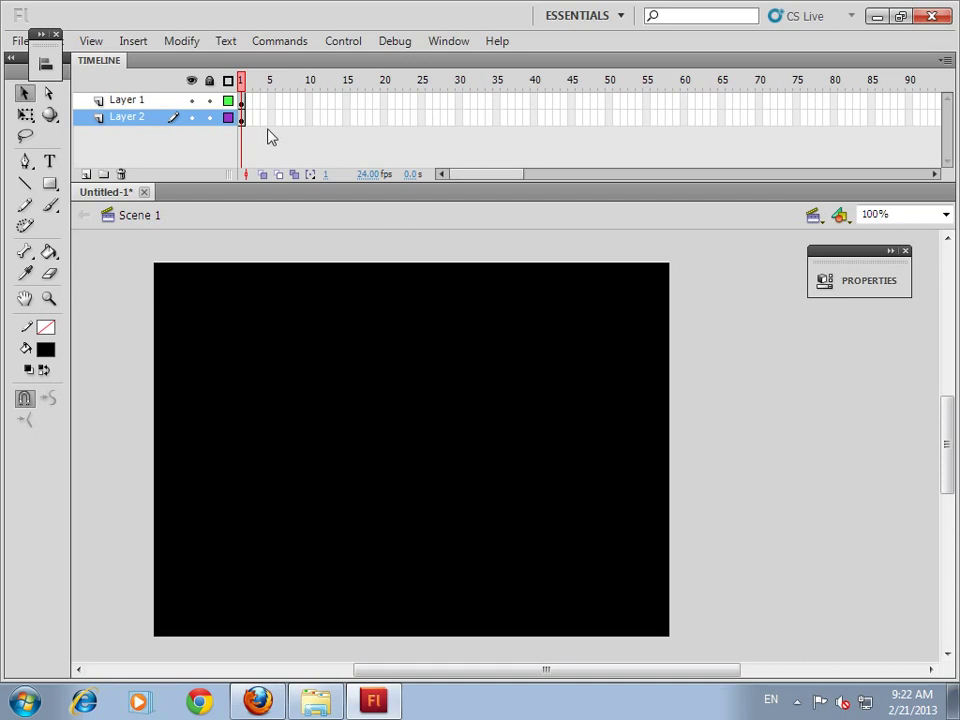
Lock Layer 1 and Layer 2, and add a new layer above them.
{"action": "left_click", "coordinate": [243, 118]}
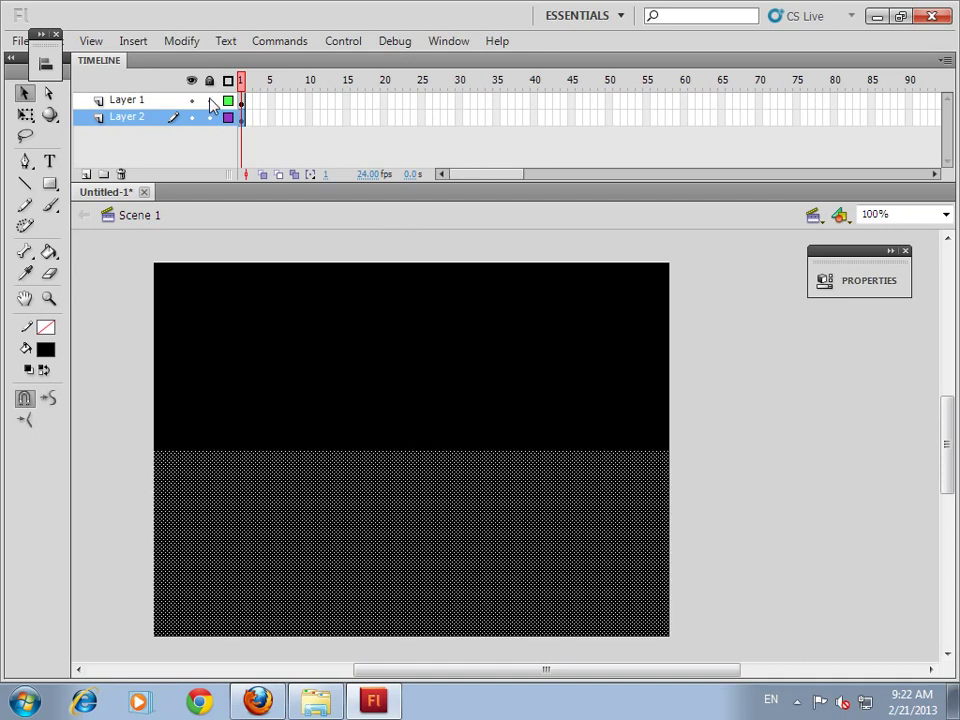
{"action": "left_click", "coordinate": [219, 162]}
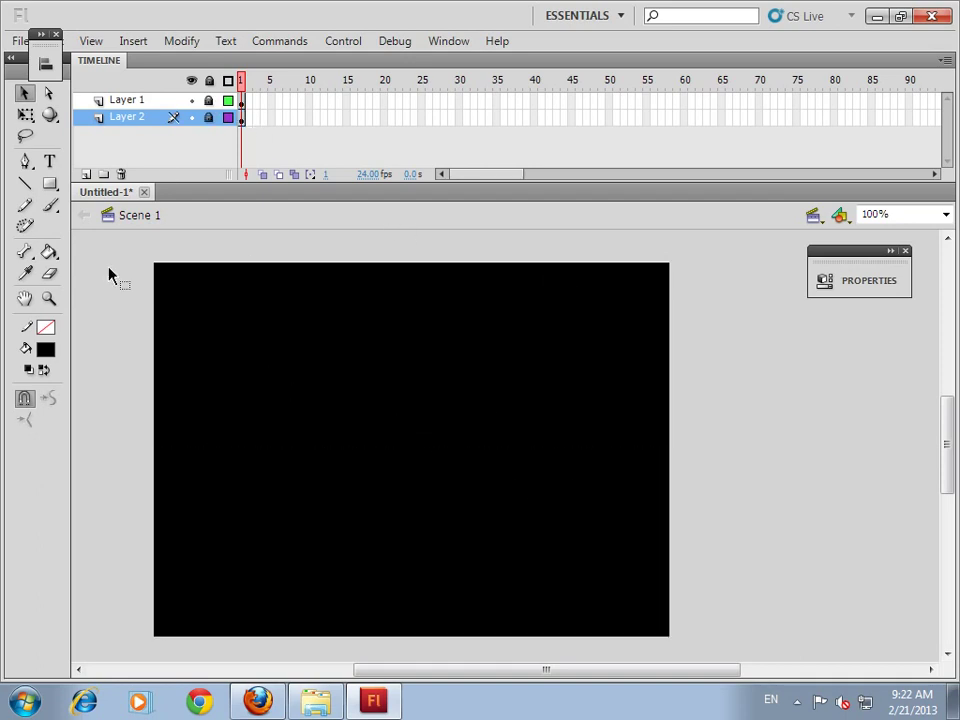
{"action": "left_click", "coordinate": [127, 104]}
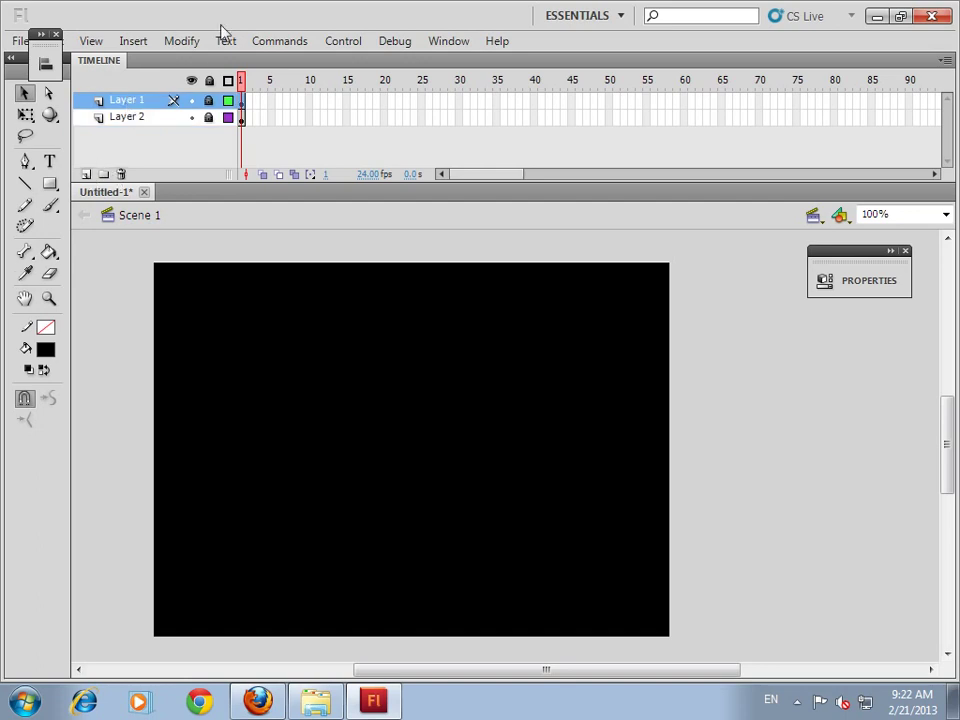
{"action": "left_click", "coordinate": [86, 174]}
Draw a light grey circle without an outline on Layer 3, in the upper middle of the stage, and select it.
{"action": "left_click_drag", "start_coordinate": [49, 183], "coordinate": [110, 208]}
{"action": "left_click", "coordinate": [110, 208]}
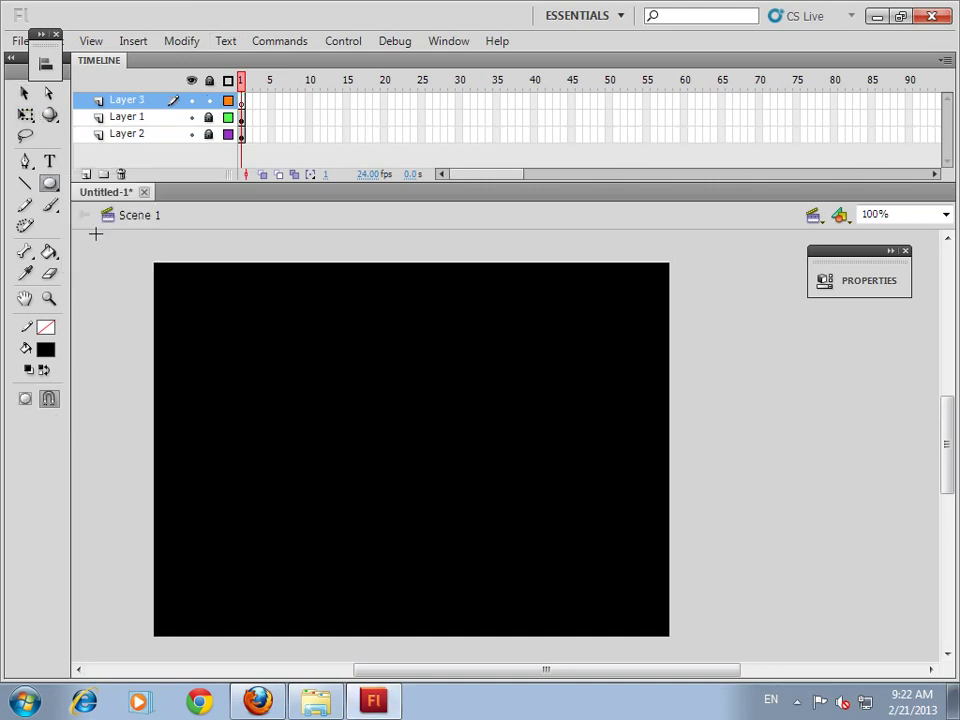
{"action": "left_click", "coordinate": [45, 349]}
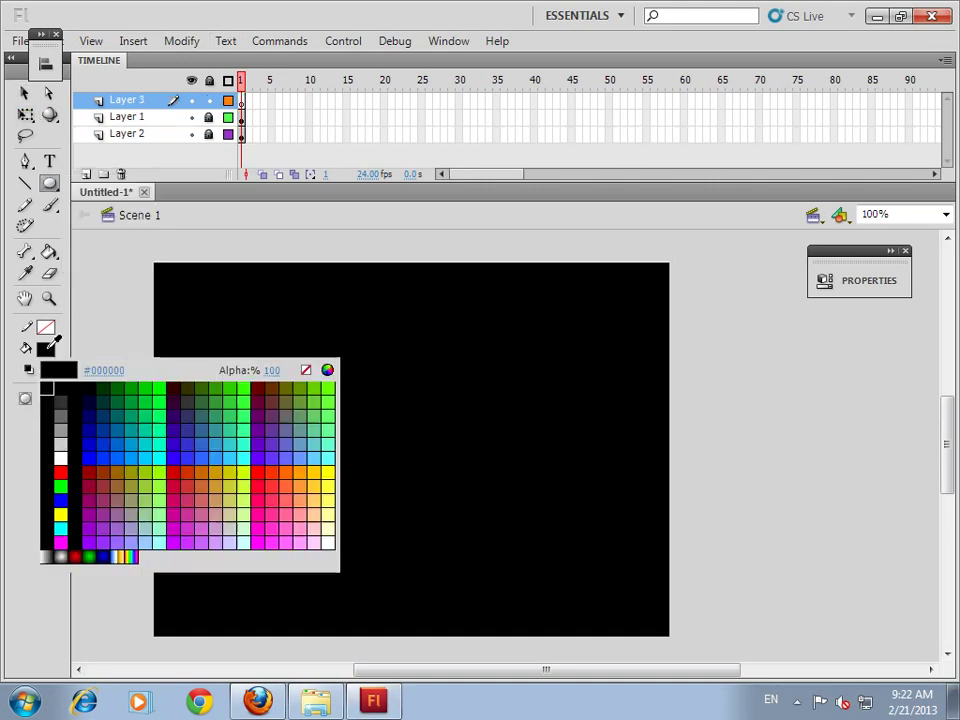
{"action": "left_click", "coordinate": [62, 442]}
{"action": "left_click_drag", "start_coordinate": [371, 371], "coordinate": [433, 422]}
{"action": "key", "text": "v"}
{"action": "left_click", "coordinate": [351, 398]}
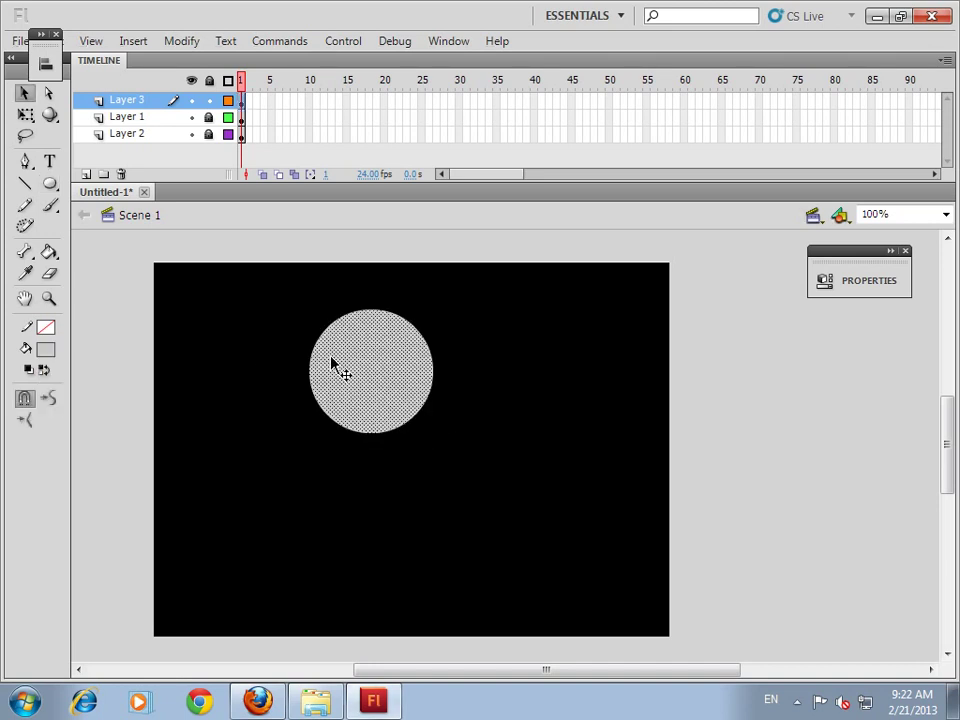
Copy the light grey circle and paste the duplicate in place on Layer 3.
{"action": "right_click", "coordinate": [396, 373]}
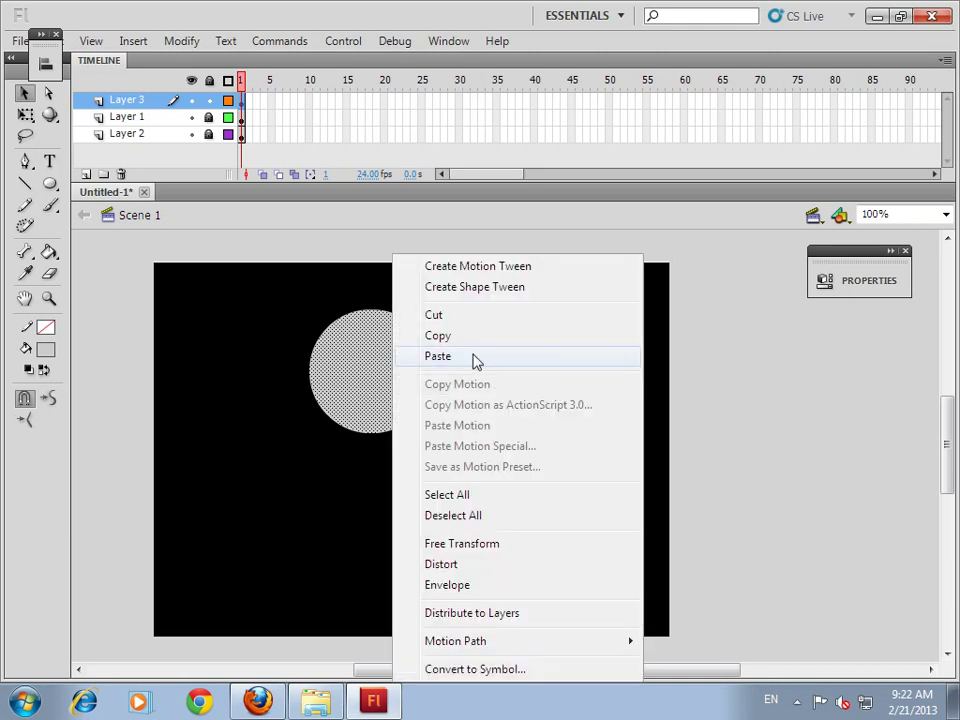
{"action": "left_click", "coordinate": [540, 340]}
{"action": "right_click", "coordinate": [540, 340]}
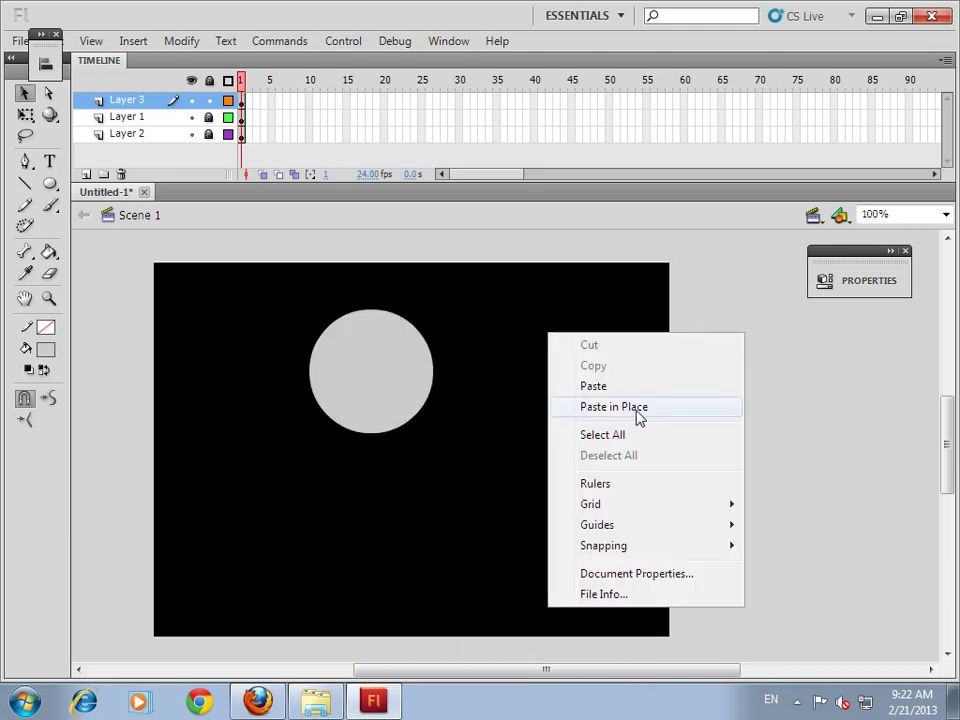
{"action": "left_click", "coordinate": [636, 416]}
Scale the circle's copy down about its centre, fill it dark purple, and delete it to leave a grey ring.
{"action": "left_click", "coordinate": [25, 114]}
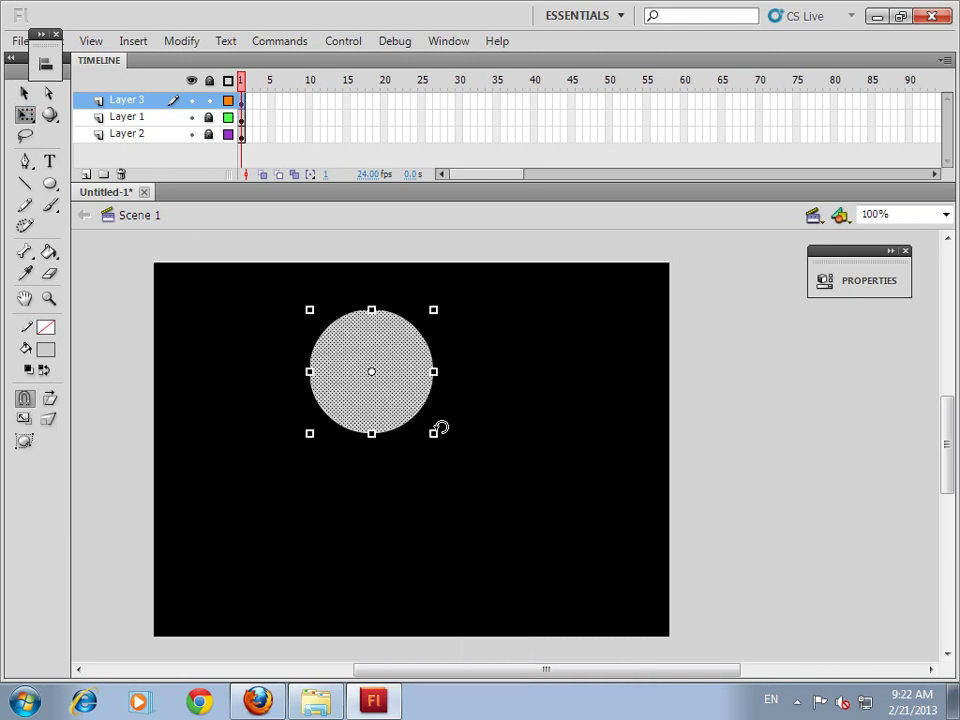
{"action": "left_click_drag", "start_coordinate": [431, 428], "coordinate": [414, 414]}
{"action": "left_click", "coordinate": [45, 349]}
{"action": "left_click", "coordinate": [171, 388]}
{"action": "left_click", "coordinate": [236, 343]}
{"action": "left_click", "coordinate": [362, 378]}
{"action": "key", "text": "Delete"}
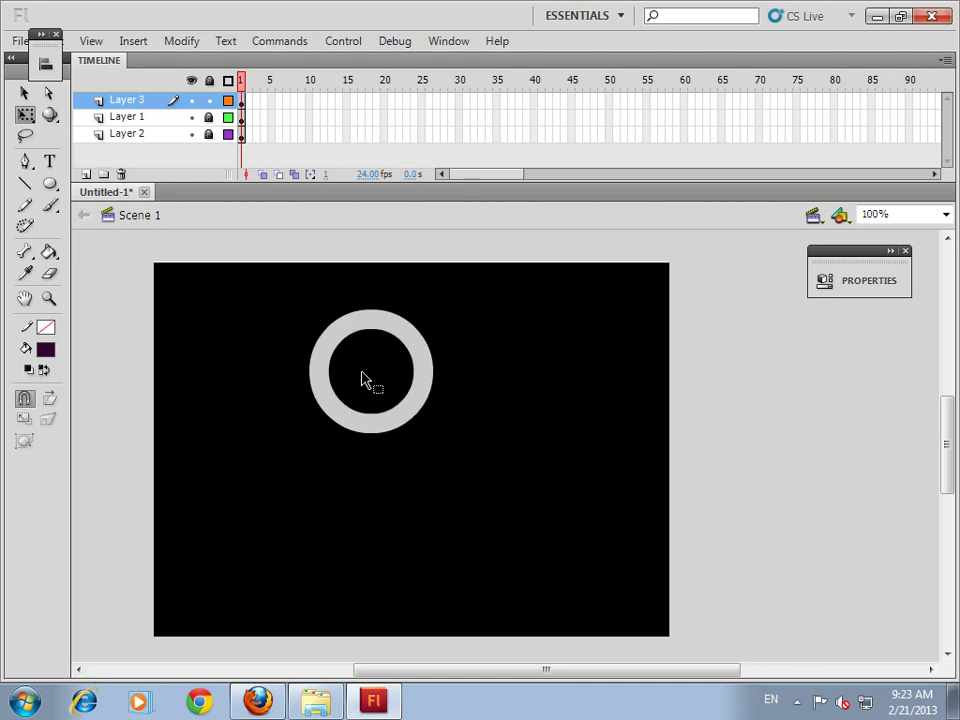
Duplicate the grey ring in place and scale the copy down about its centre to fit inside the original ring.
{"action": "left_click", "coordinate": [405, 343]}
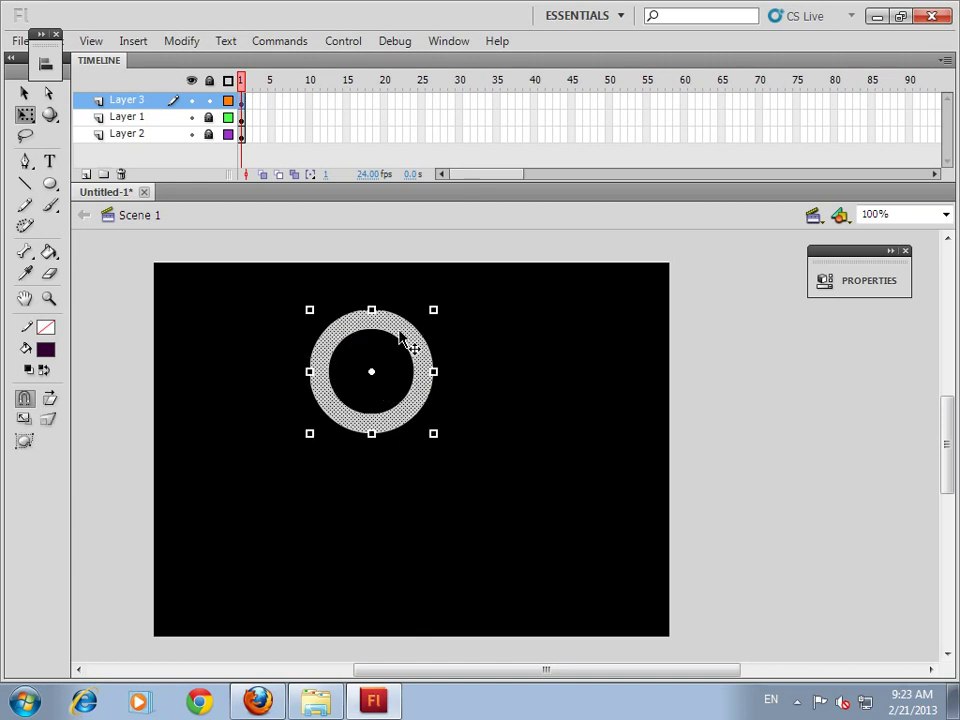
{"action": "right_click", "coordinate": [400, 337]}
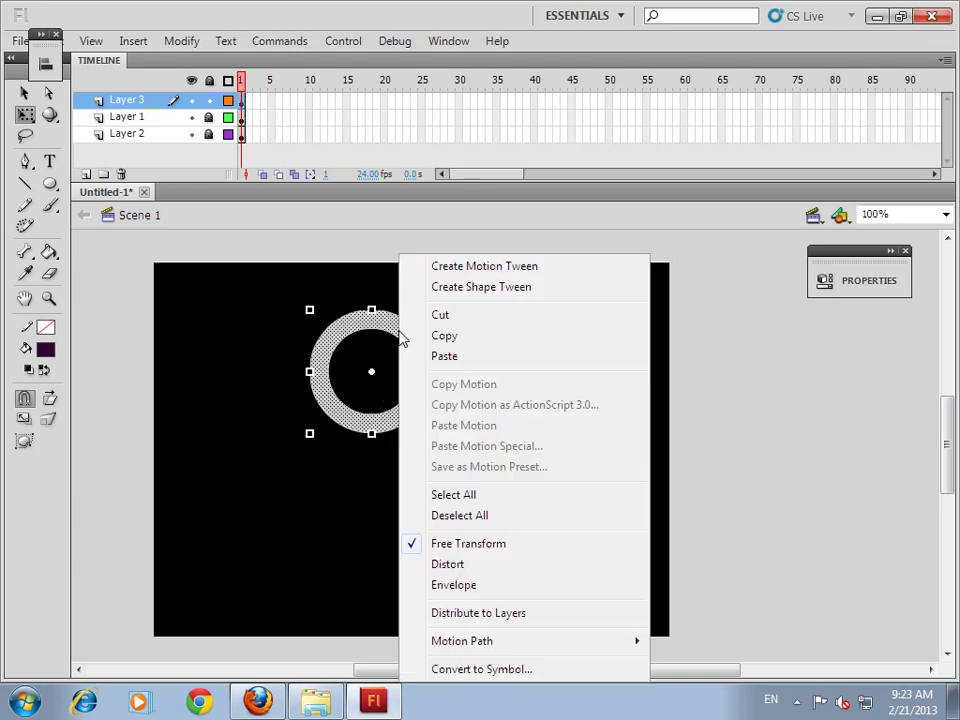
{"action": "left_click", "coordinate": [452, 338]}
{"action": "left_click", "coordinate": [495, 313]}
{"action": "right_click", "coordinate": [495, 310]}
{"action": "left_click", "coordinate": [550, 381]}
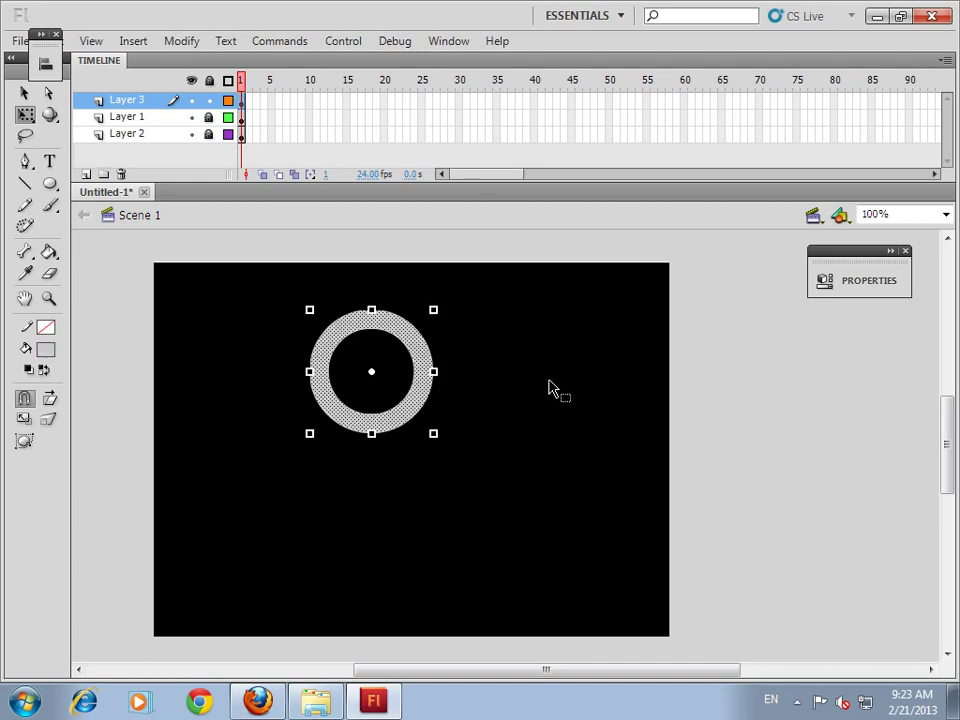
{"action": "left_click_drag", "start_coordinate": [434, 433], "coordinate": [401, 404]}
{"action": "left_click", "coordinate": [424, 421]}
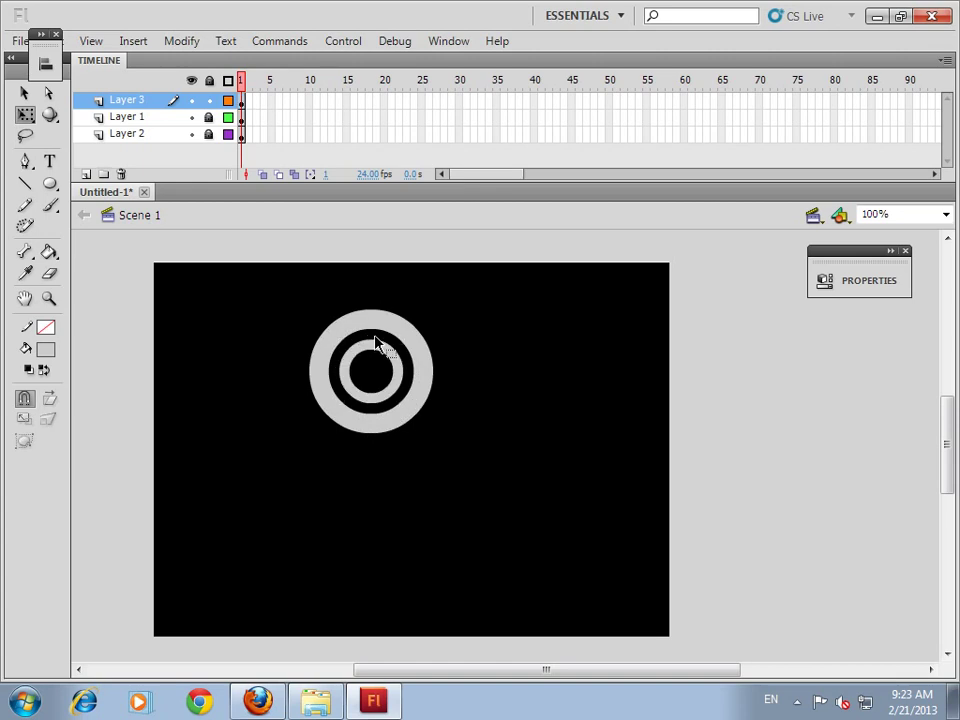
Cut a narrow vertical gap through the top of the inner ring and another through the bottom of the outer ring.
{"action": "key", "text": "v"}
{"action": "left_click_drag", "start_coordinate": [369, 338], "coordinate": [373, 366]}
{"action": "key", "text": "Delete"}
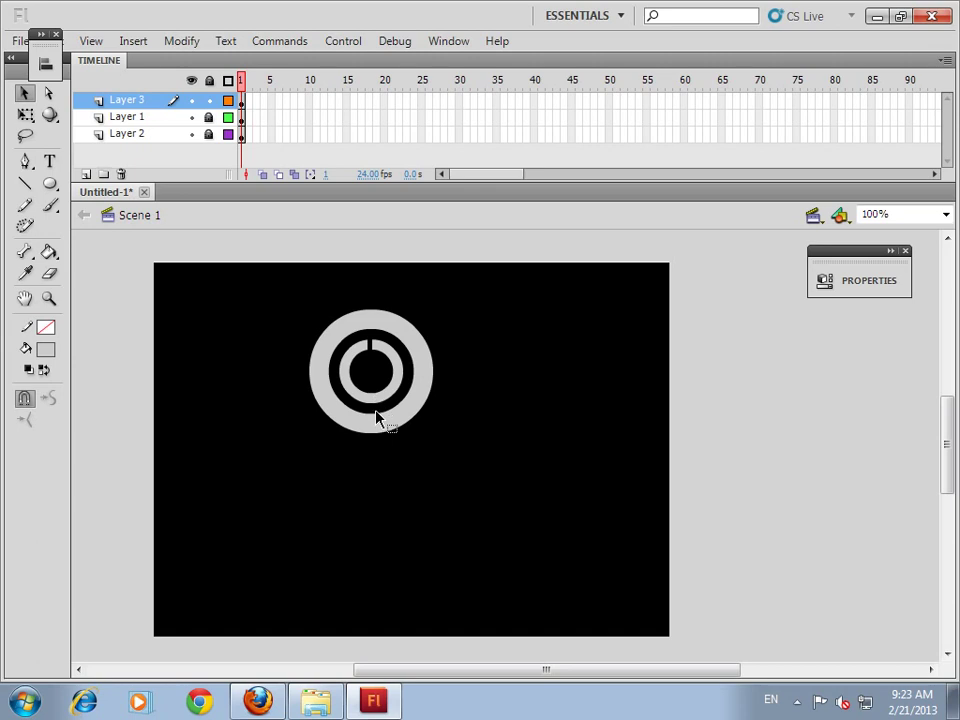
{"action": "left_click_drag", "start_coordinate": [375, 410], "coordinate": [378, 436]}
{"action": "key", "text": "Delete"}
Move the outer ring to a new layer above Layer 3, pasting it in its original place.
{"action": "left_click", "coordinate": [395, 335]}
{"action": "right_click", "coordinate": [395, 335]}
{"action": "left_click", "coordinate": [422, 316]}
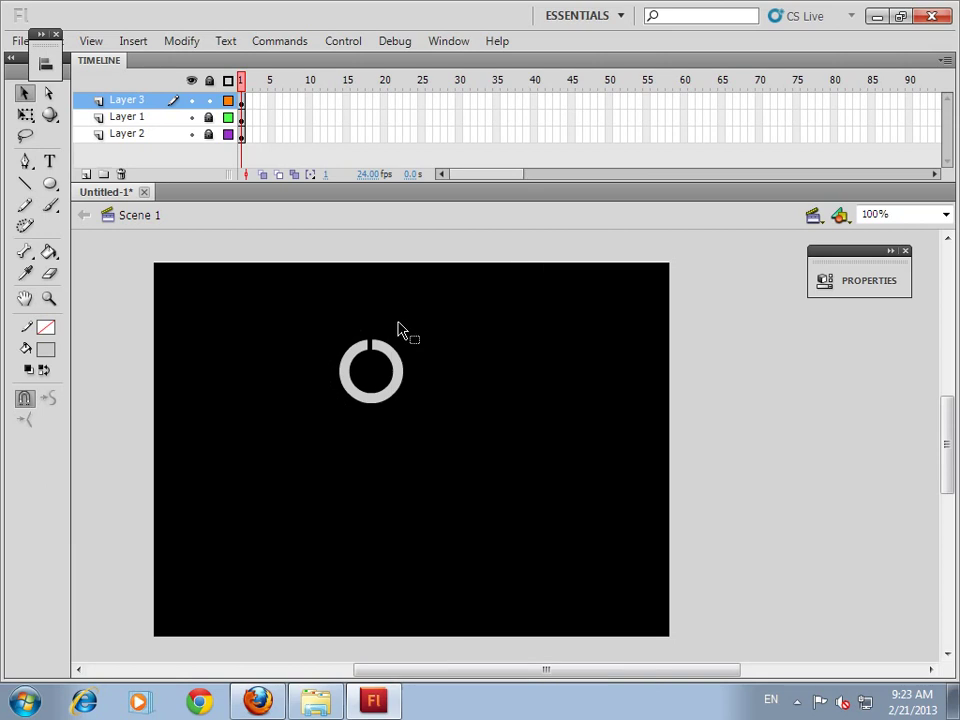
{"action": "left_click", "coordinate": [85, 175]}
{"action": "right_click", "coordinate": [236, 292]}
{"action": "left_click", "coordinate": [309, 364]}
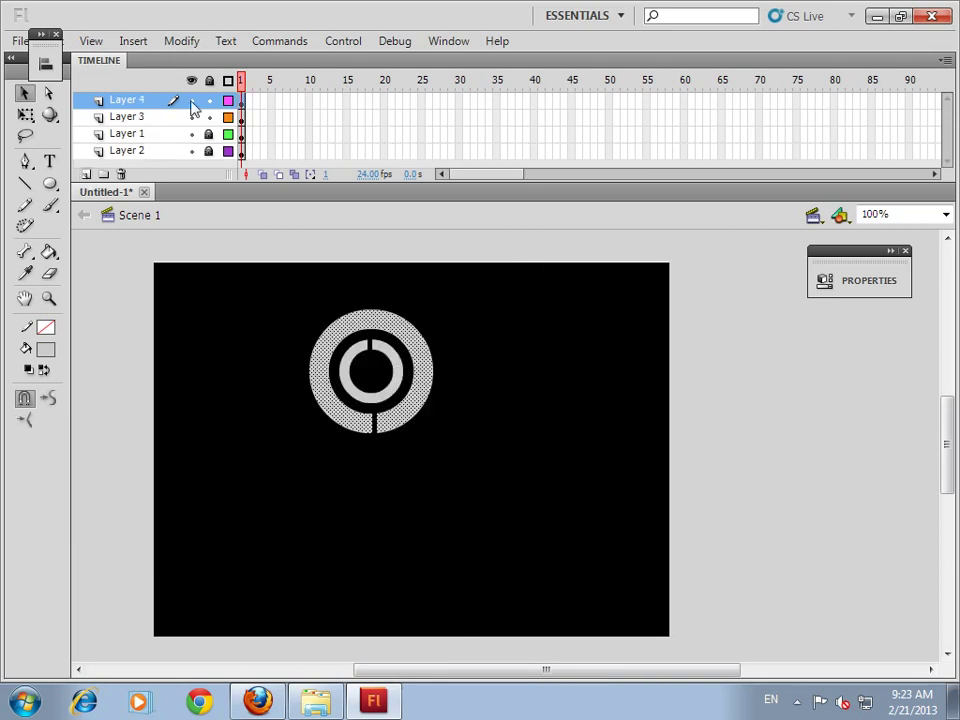
Select both rings and create classic tweens on Layer 3 and Layer 4.
{"action": "left_click", "coordinate": [150, 117]}
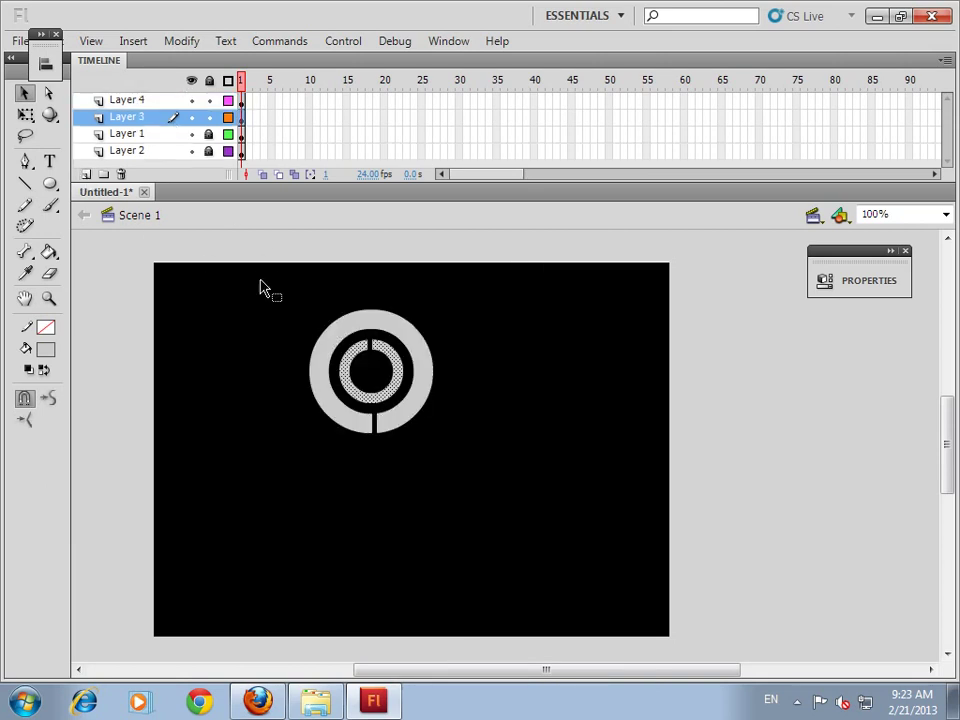
{"action": "left_click_drag", "start_coordinate": [261, 274], "coordinate": [621, 514]}
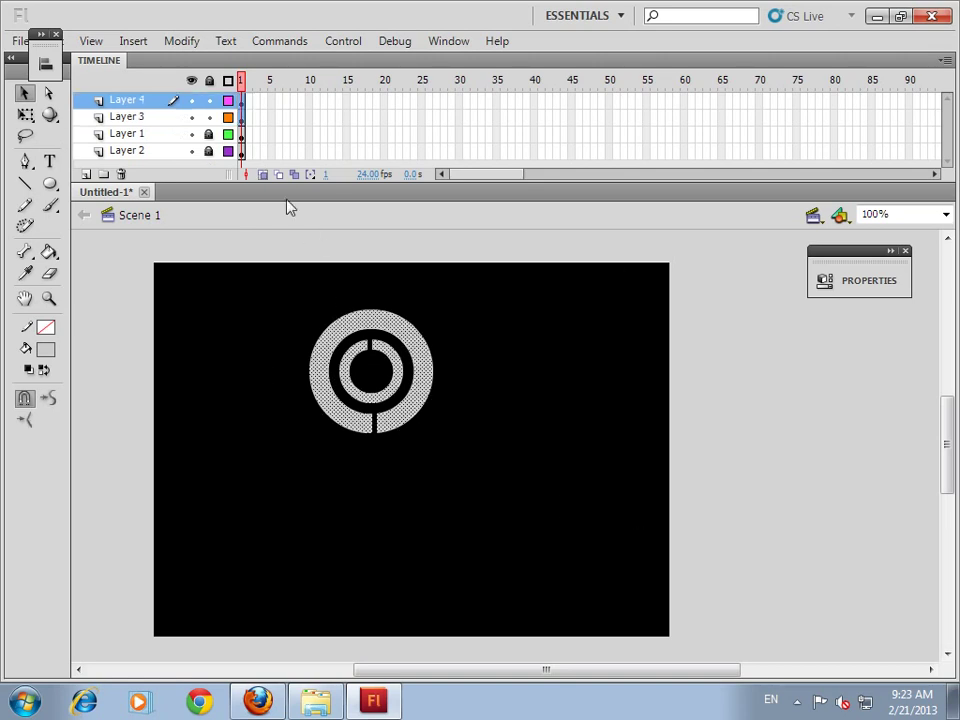
{"action": "right_click", "coordinate": [262, 100]}
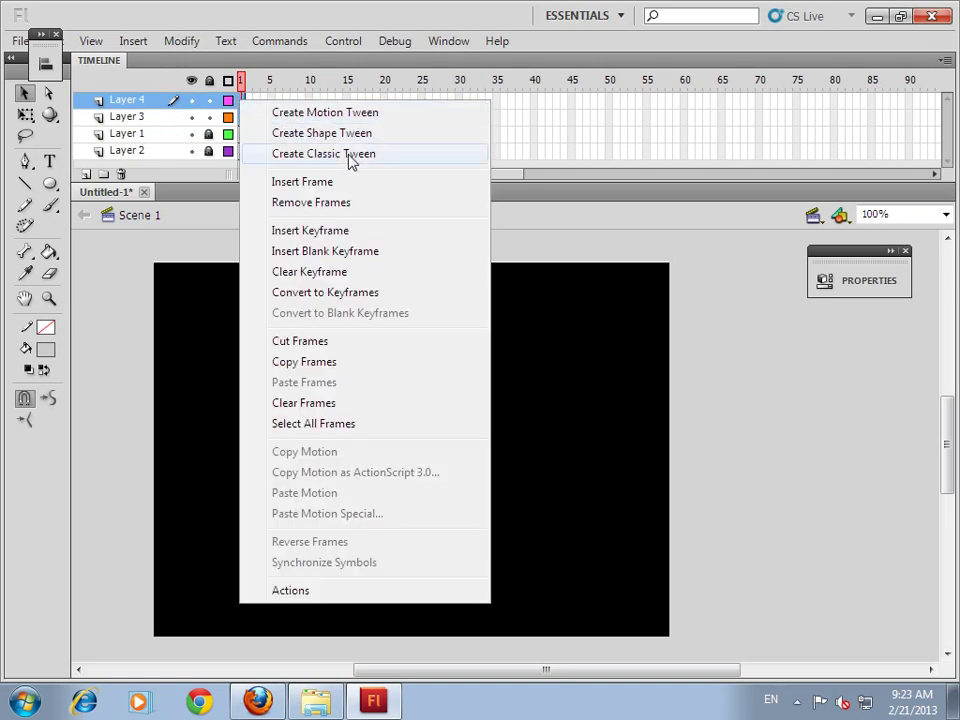
{"action": "left_click", "coordinate": [349, 156]}
{"action": "left_click_drag", "start_coordinate": [459, 110], "coordinate": [462, 124]}
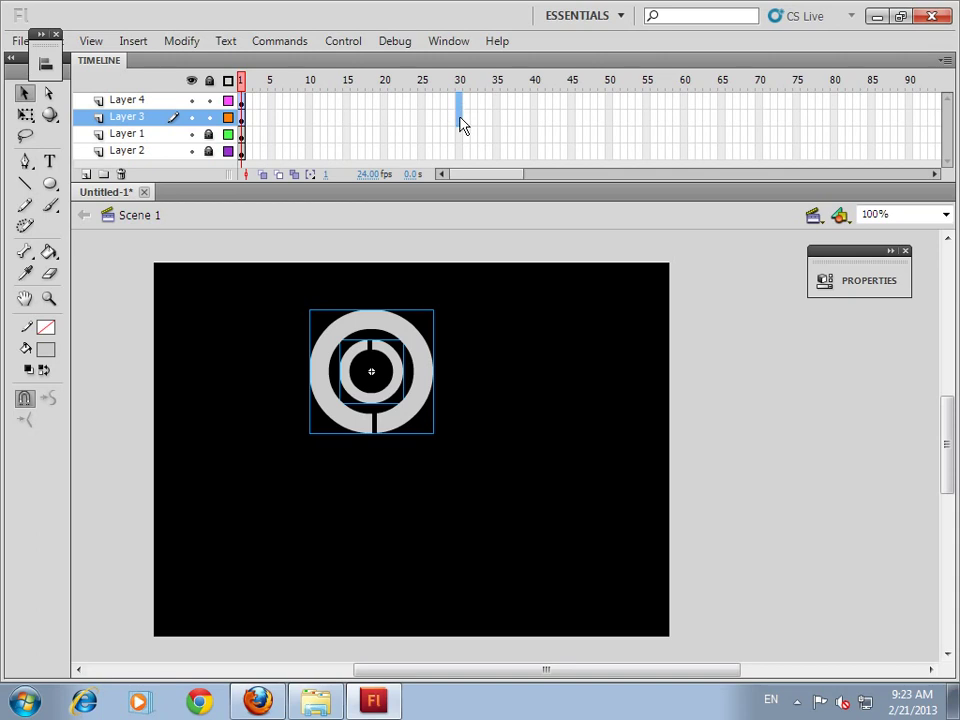
{"action": "left_click", "coordinate": [514, 328]}
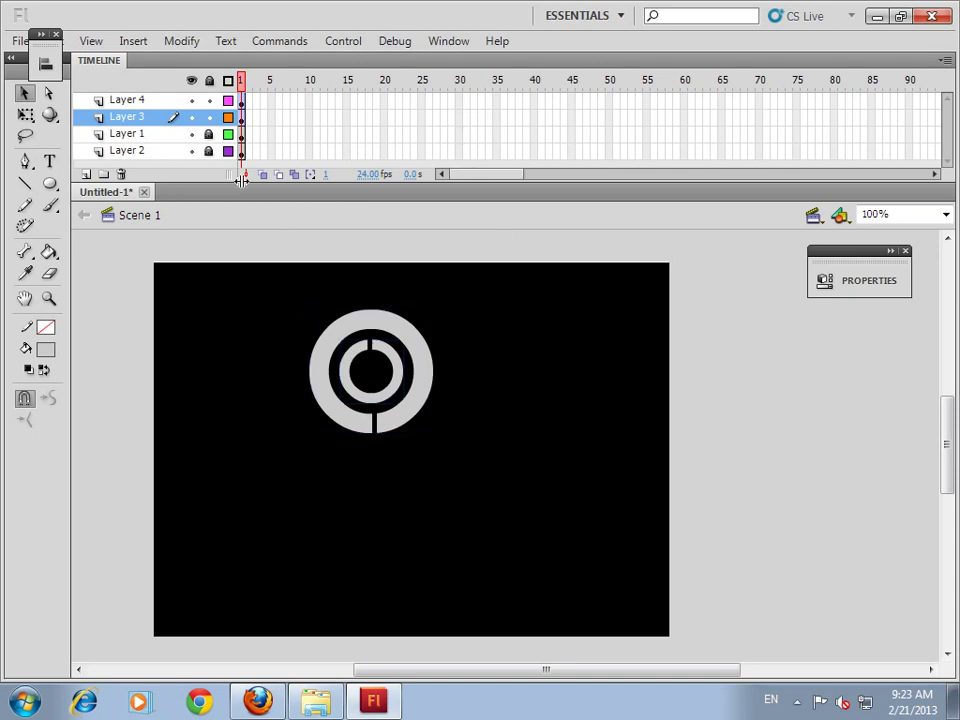
Hide Layer 2 and nudge both rings slightly right and down, just above the upper rectangle's lower edge.
{"action": "left_click", "coordinate": [191, 134]}
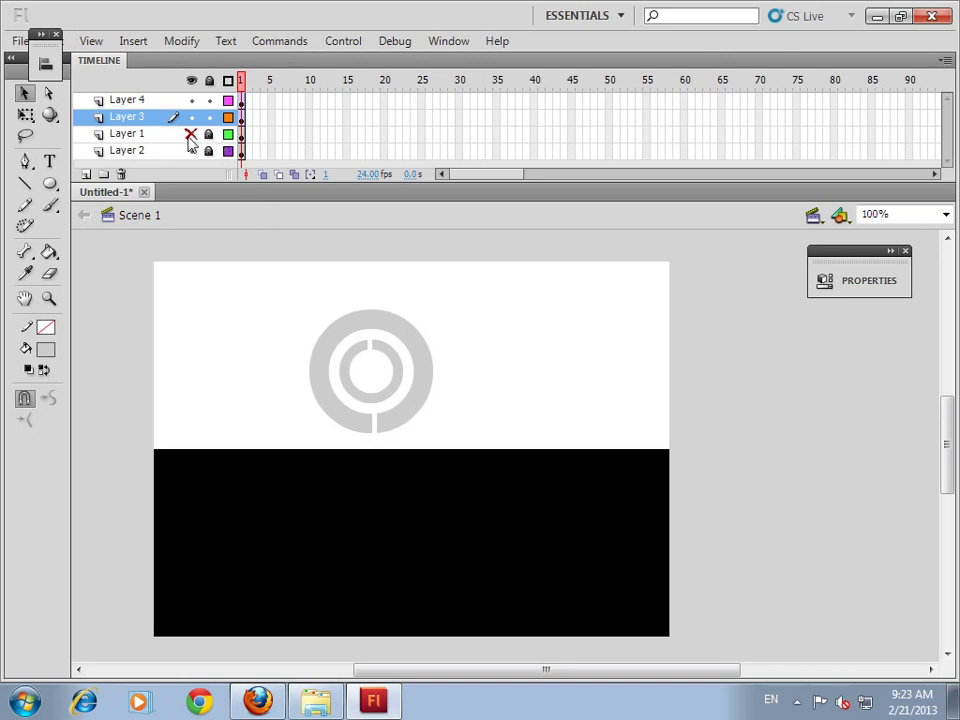
{"action": "left_click", "coordinate": [191, 134]}
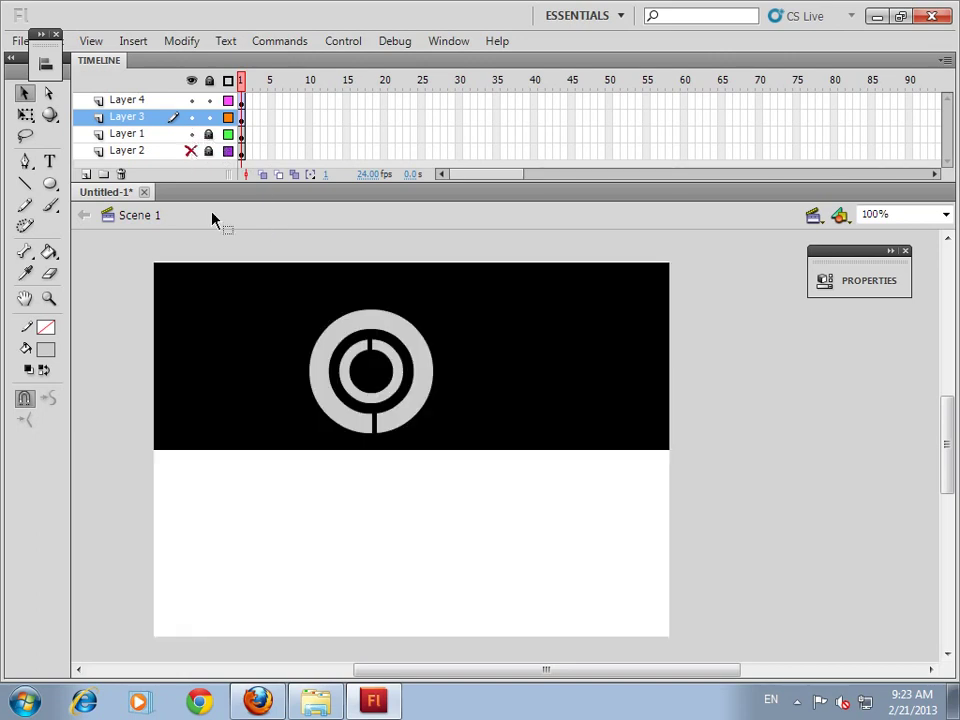
{"action": "left_click_drag", "start_coordinate": [268, 251], "coordinate": [592, 500]}
{"action": "key", "text": "shift+Right"}
{"action": "key", "text": "shift+Down"}
{"action": "key", "text": "Down"}
{"action": "key", "text": "Right"}
{"action": "key", "text": "Down"}
{"action": "key", "text": "Down"}
{"action": "key", "text": "Down"}
{"action": "key", "text": "Down"}
{"action": "key", "text": "Down"}
{"action": "key", "text": "Down"}
{"action": "key", "text": "Up"}
{"action": "key", "text": "Up"}
{"action": "key", "text": "Up"}
{"action": "key", "text": "Up"}
{"action": "key", "text": "Down"}
{"action": "key", "text": "Down"}
{"action": "key", "text": "Up"}
{"action": "key", "text": "Up"}
{"action": "key", "text": "Up"}
{"action": "key", "text": "Up"}
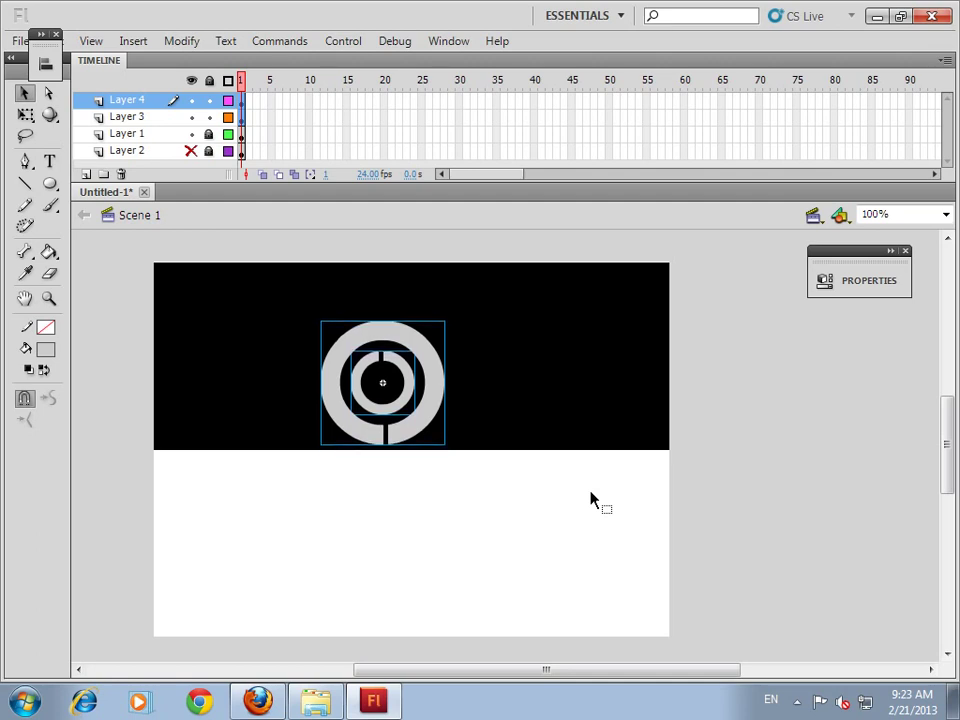
Extend all four layers to frame 30 and insert keyframes there on Layer 3 and Layer 4.
{"action": "left_click_drag", "start_coordinate": [448, 287], "coordinate": [432, 334]}
{"action": "left_click_drag", "start_coordinate": [458, 100], "coordinate": [461, 161]}
{"action": "key", "text": "F5"}
{"action": "left_click", "coordinate": [487, 118]}
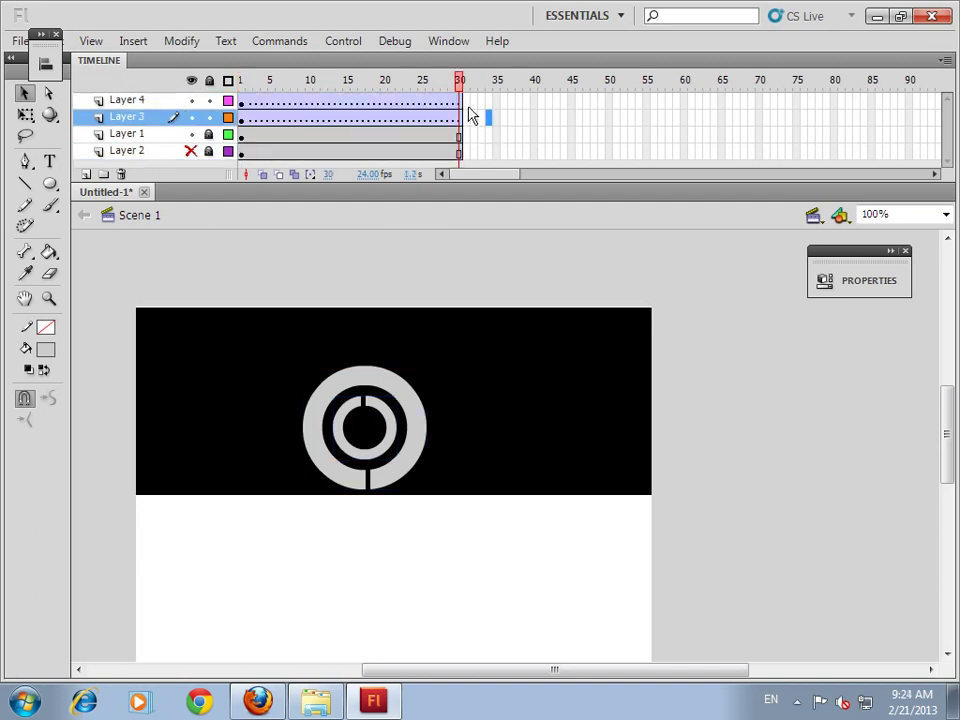
{"action": "left_click_drag", "start_coordinate": [461, 106], "coordinate": [461, 118]}
{"action": "key", "text": "F6"}
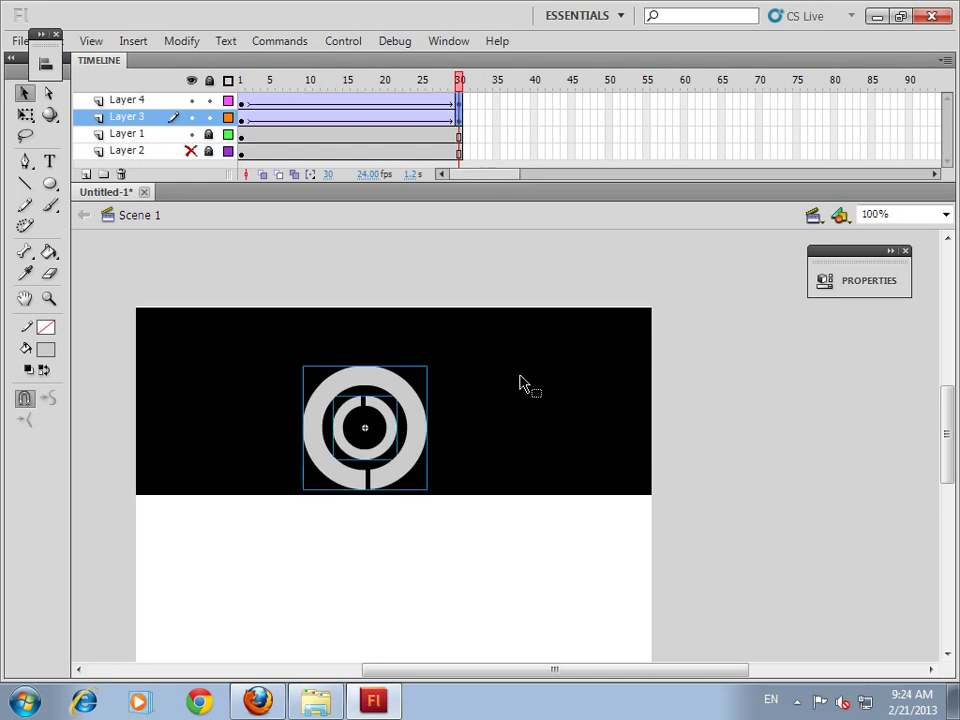
Try moving both rings straight up off the stage at frame 30, and play the animation.
{"action": "key", "text": "shift+Up"}
{"action": "key", "text": "shift+Up"}
{"action": "key", "text": "shift+Up"}
{"action": "key", "text": "shift+Up"}
{"action": "key", "text": "shift+Up"}
{"action": "key", "text": "shift+Up"}
{"action": "key", "text": "shift+Up"}
{"action": "key", "text": "shift+Up"}
{"action": "key", "text": "shift+Up"}
{"action": "key", "text": "shift+Up"}
{"action": "key", "text": "shift+Up"}
{"action": "key", "text": "shift+Up"}
{"action": "key", "text": "shift+Up"}
{"action": "key", "text": "shift+Up"}
{"action": "key", "text": "shift+Up"}
{"action": "key", "text": "shift+Up"}
{"action": "key", "text": "shift+Up"}
{"action": "key", "text": "shift+Up"}
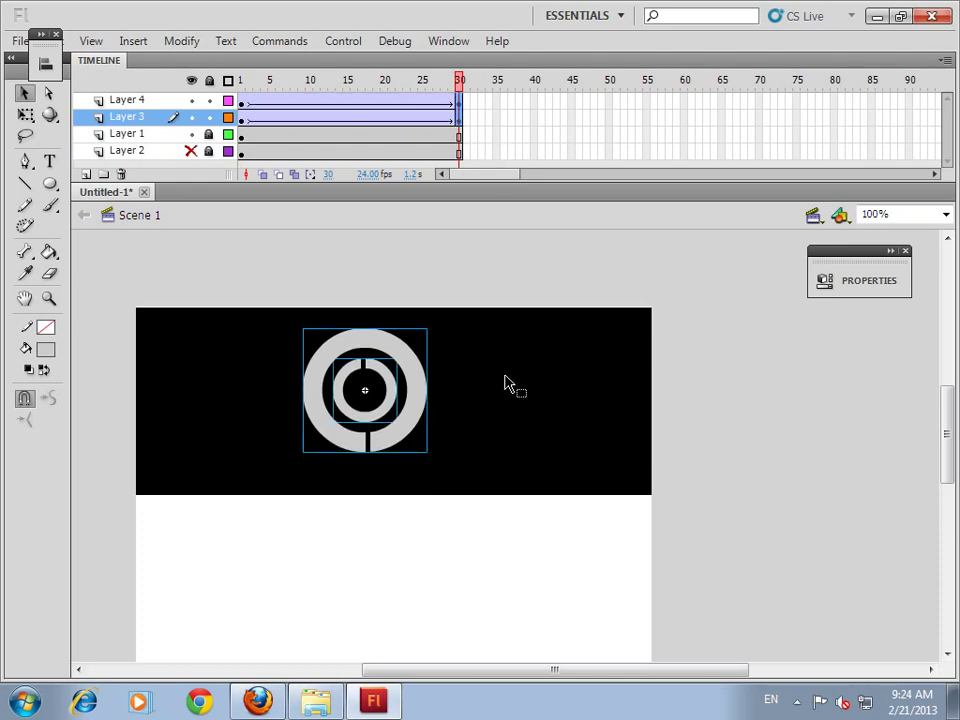
{"action": "key", "text": "shift+Up"}
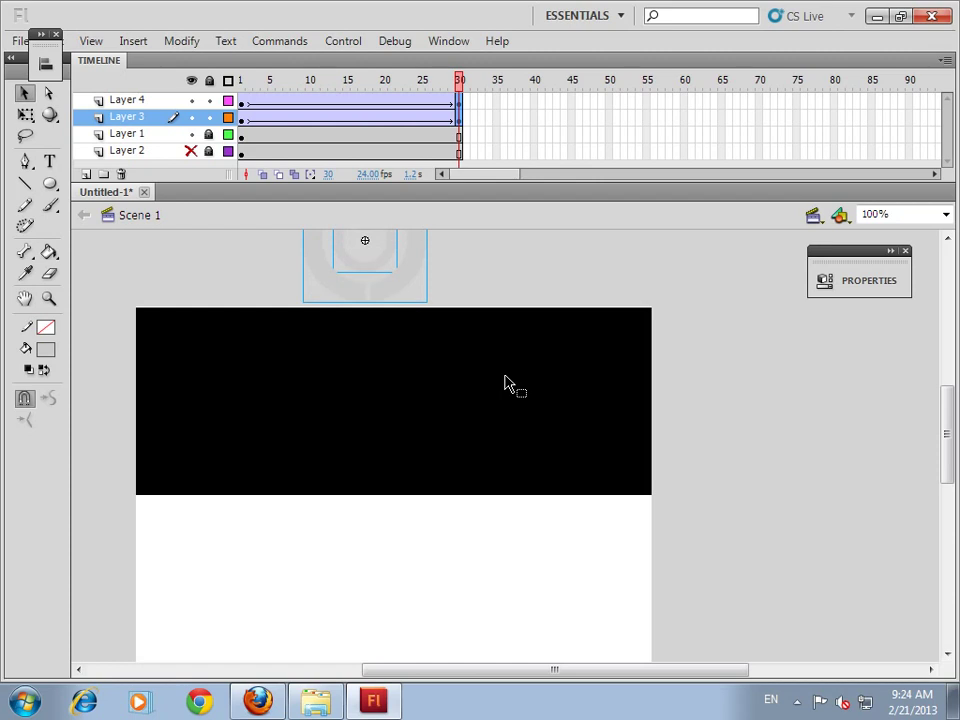
{"action": "key", "text": "Return"}
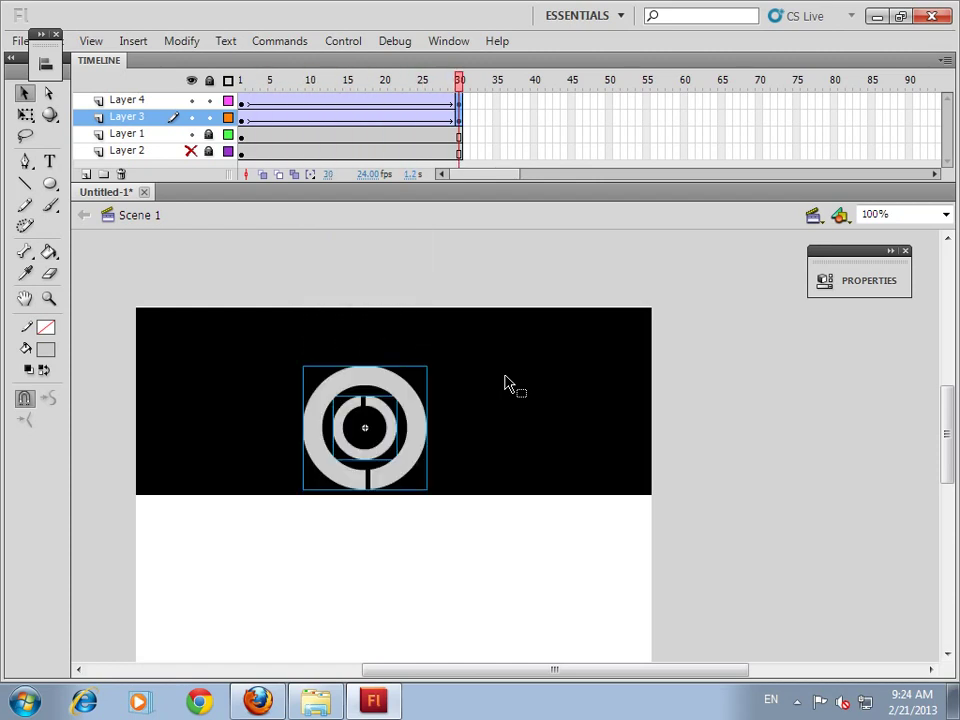
{"action": "key", "text": "Return"}
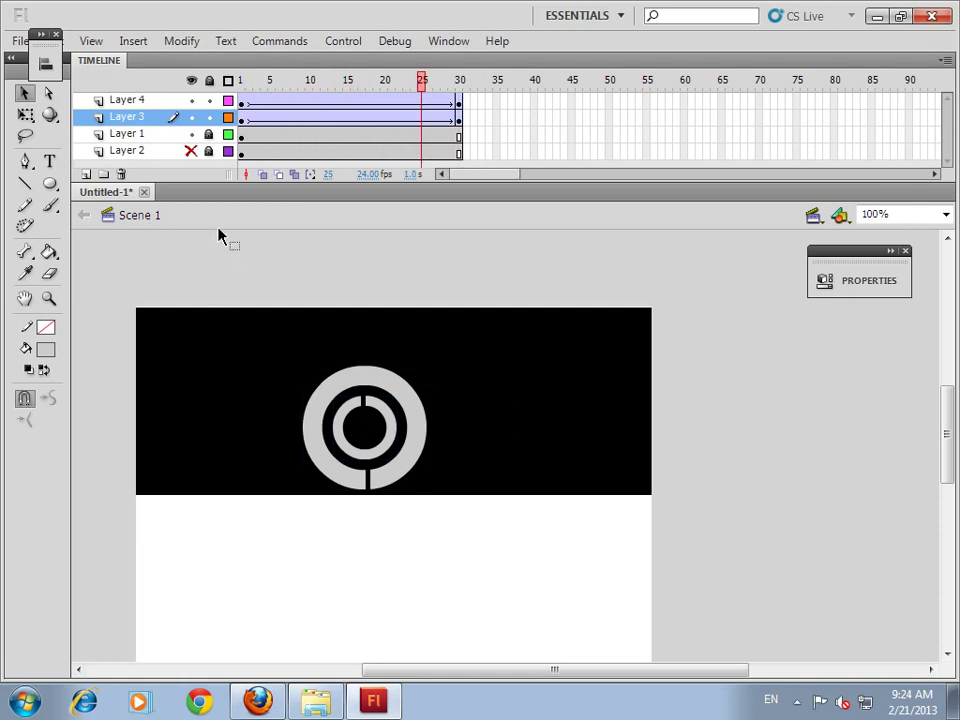
Set the outer ring's tween on Layer 4 to rotate clockwise (CW) 2 times.
{"action": "left_click", "coordinate": [244, 102]}
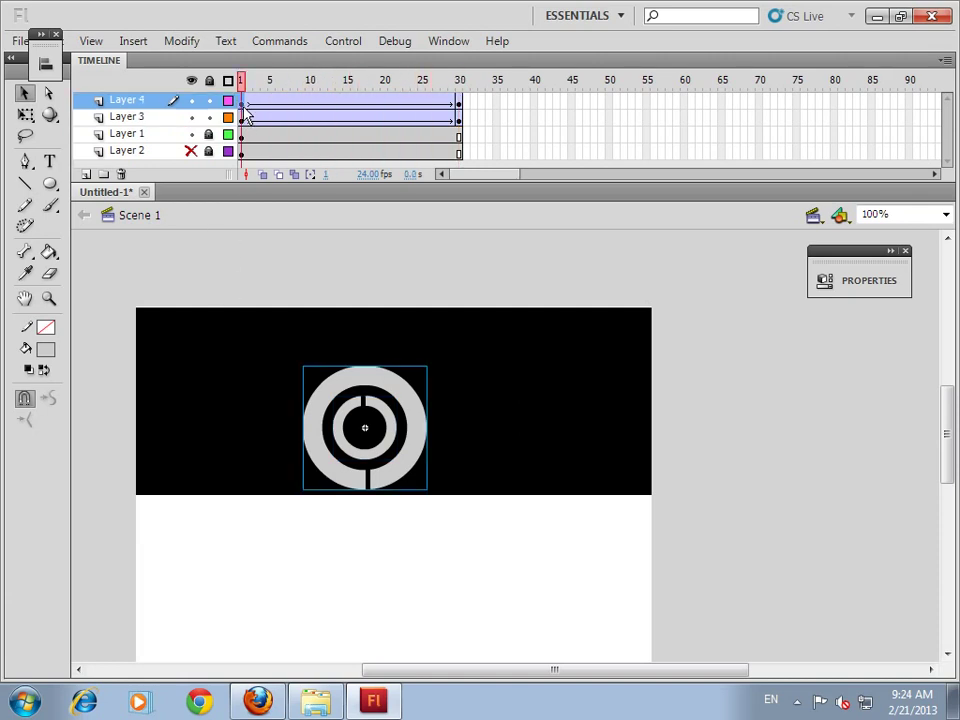
{"action": "left_click", "coordinate": [849, 281]}
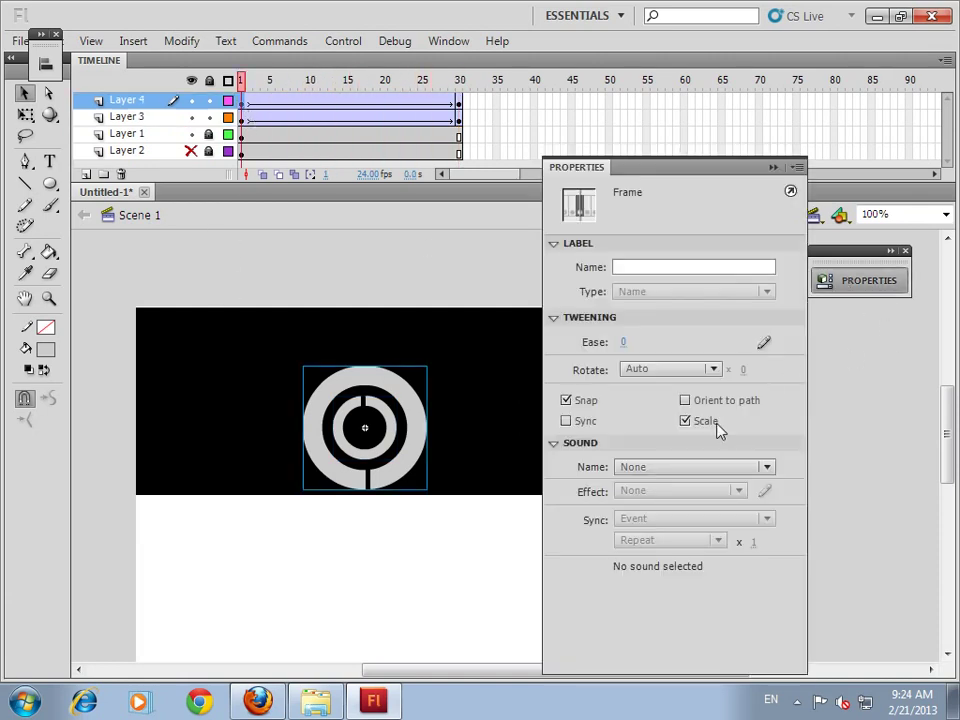
{"action": "left_click", "coordinate": [668, 372]}
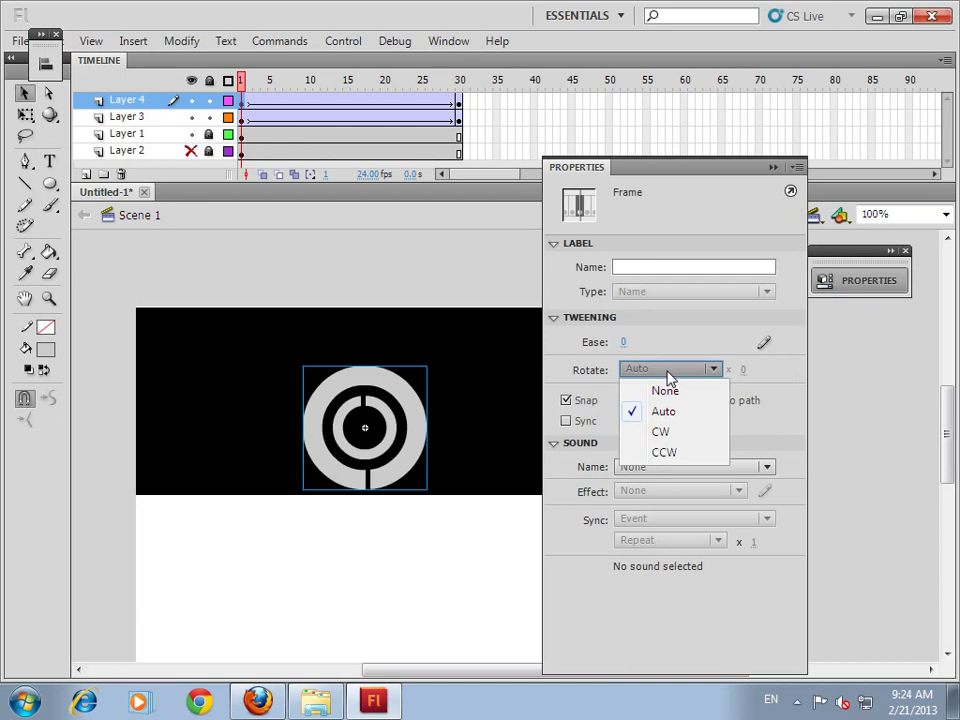
{"action": "left_click", "coordinate": [670, 434]}
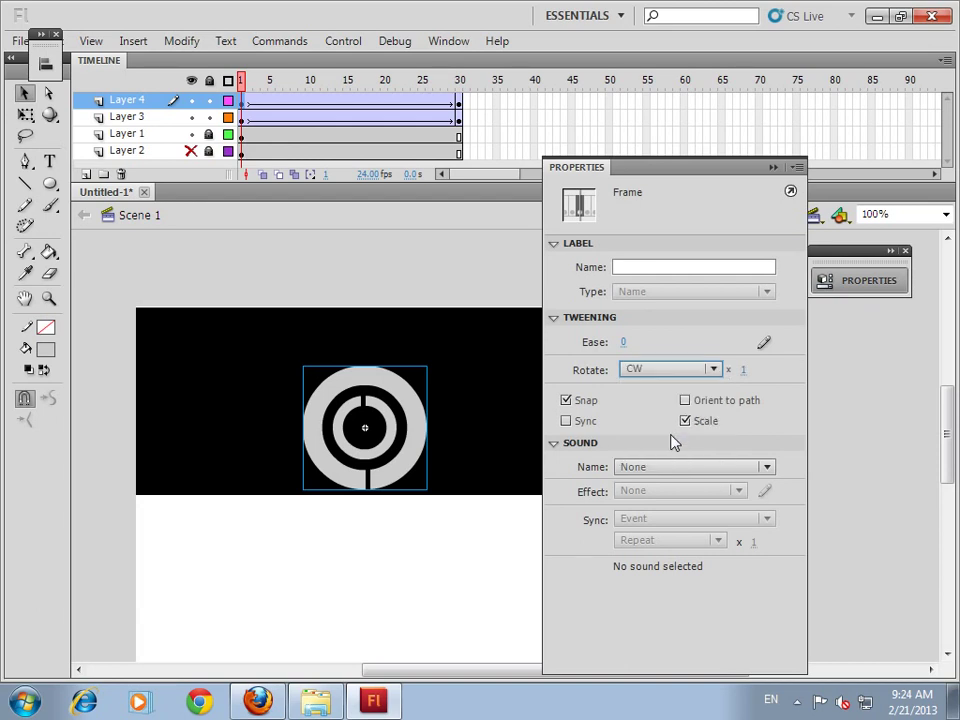
{"action": "left_click", "coordinate": [746, 372]}
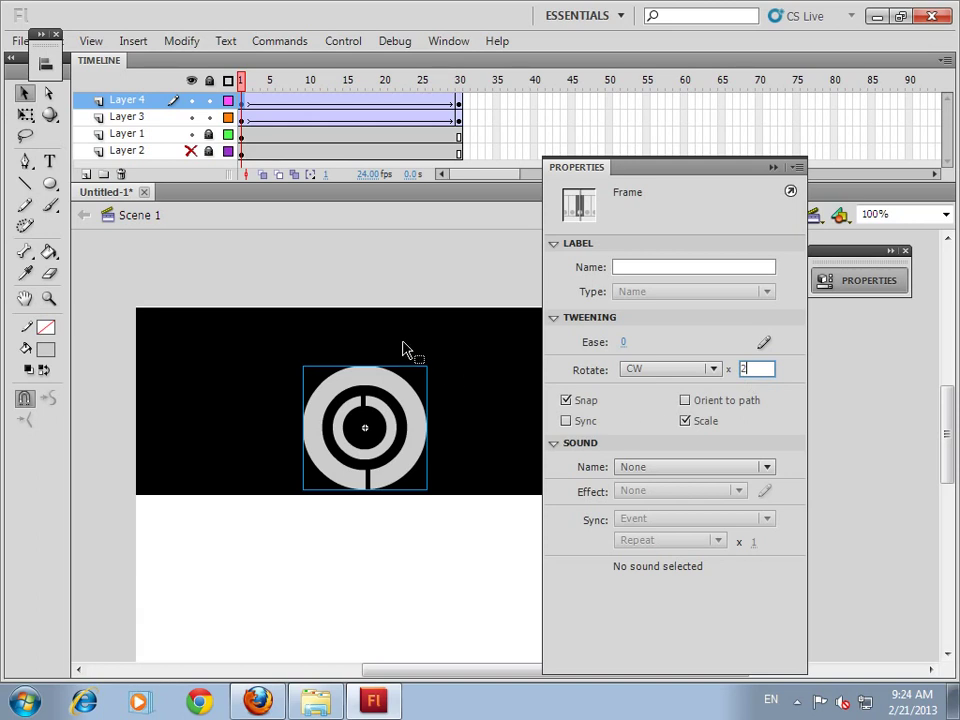
{"action": "left_click", "coordinate": [445, 373]}
Set the inner ring's tween on Layer 3 to rotate counterclockwise (CCW) 2 times.
{"action": "left_click", "coordinate": [248, 118]}
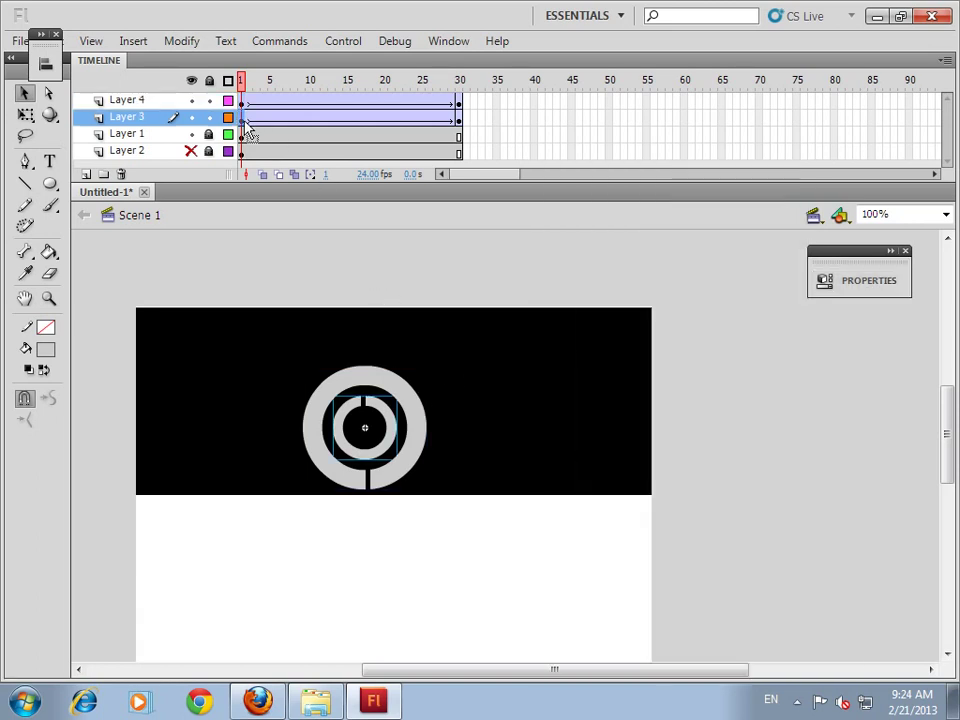
{"action": "left_click", "coordinate": [862, 282]}
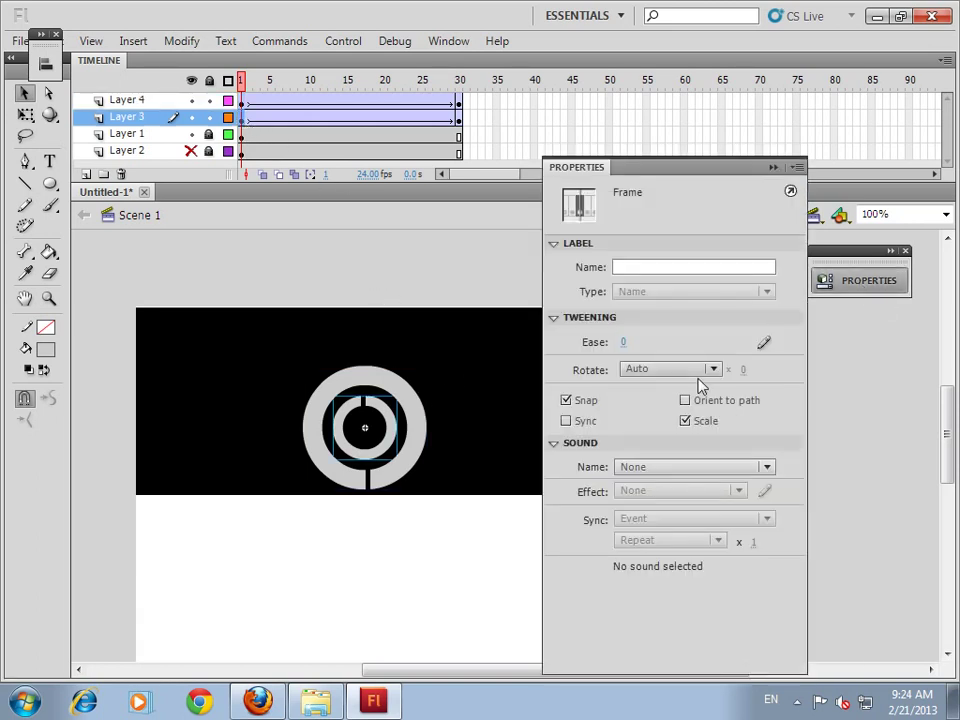
{"action": "left_click", "coordinate": [695, 369]}
{"action": "left_click", "coordinate": [681, 456]}
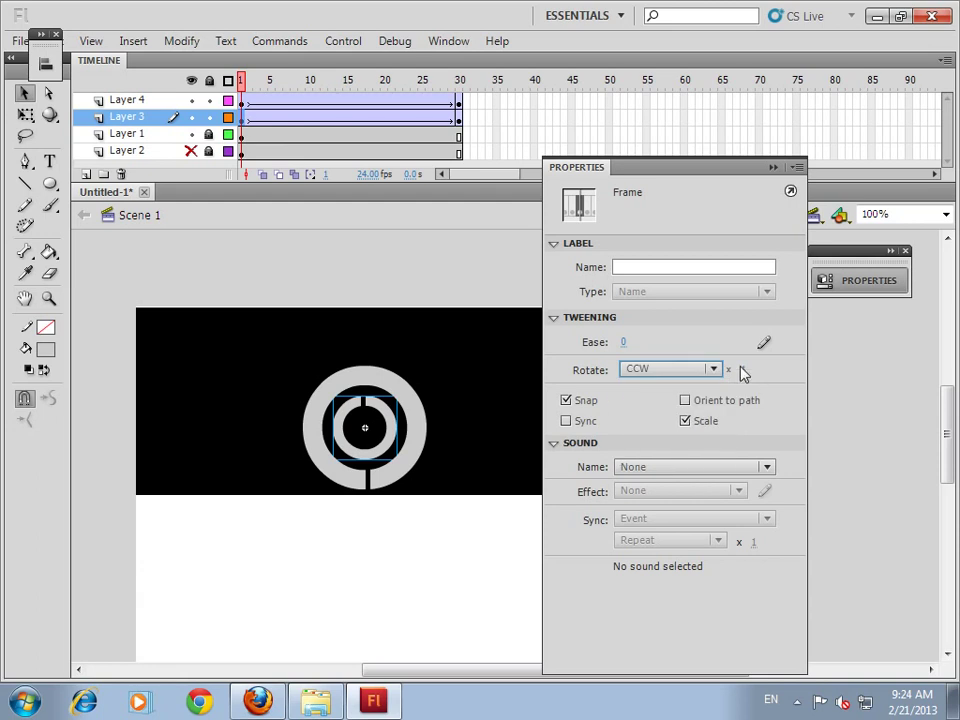
{"action": "left_click", "coordinate": [744, 370]}
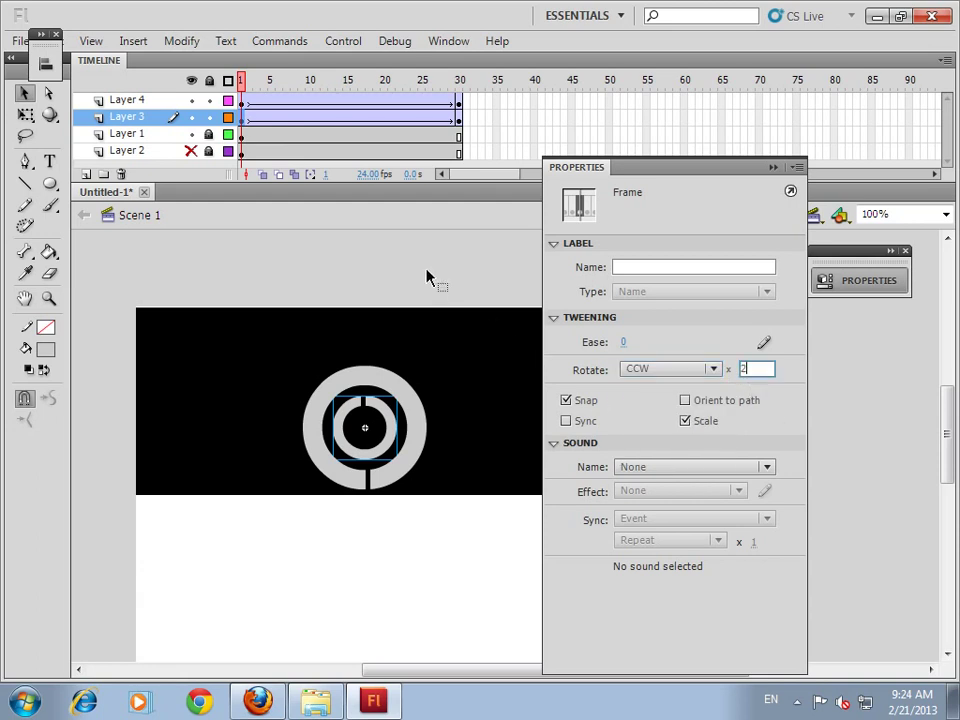
{"action": "left_click", "coordinate": [433, 286]}
Lengthen the animation on all four layers to about frame 38 by inserting frames at frame 15.
{"action": "left_click_drag", "start_coordinate": [349, 104], "coordinate": [349, 165]}
{"action": "key", "text": "F5"}
{"action": "key", "text": "F5"}
{"action": "key", "text": "F5"}
{"action": "key", "text": "F5"}
{"action": "key", "text": "F5"}
{"action": "key", "text": "F5"}
{"action": "key", "text": "F5"}
{"action": "key", "text": "F5"}
{"action": "key", "text": "F5"}
{"action": "key", "text": "F5"}
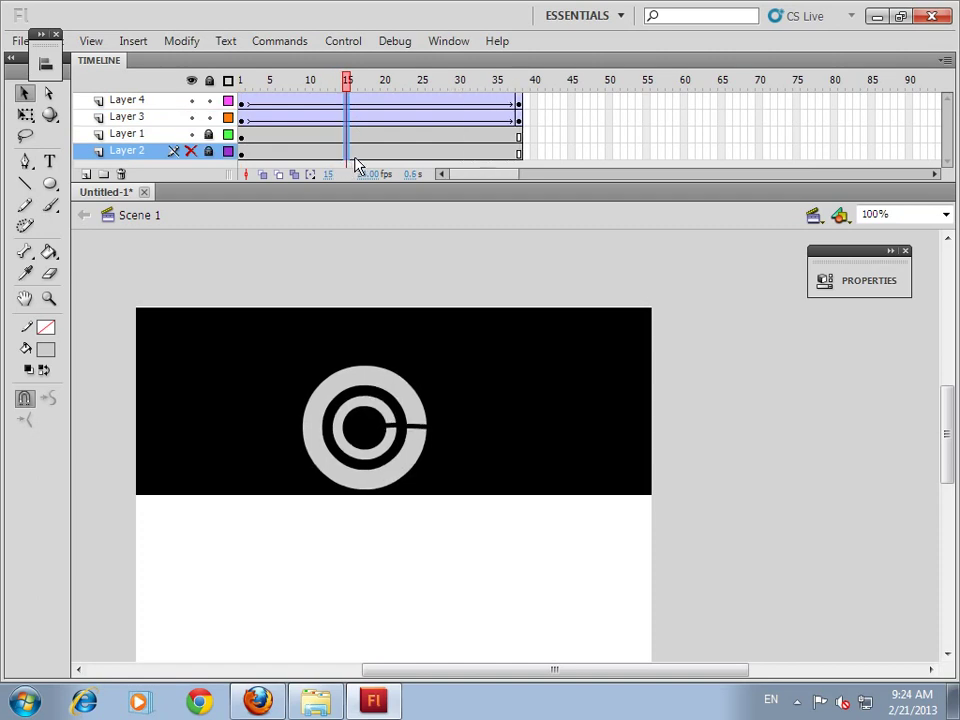
Extend all four layers to frame 70 and insert keyframes at frame 70 on Layers 3 and 4.
{"action": "key", "text": "Return"}
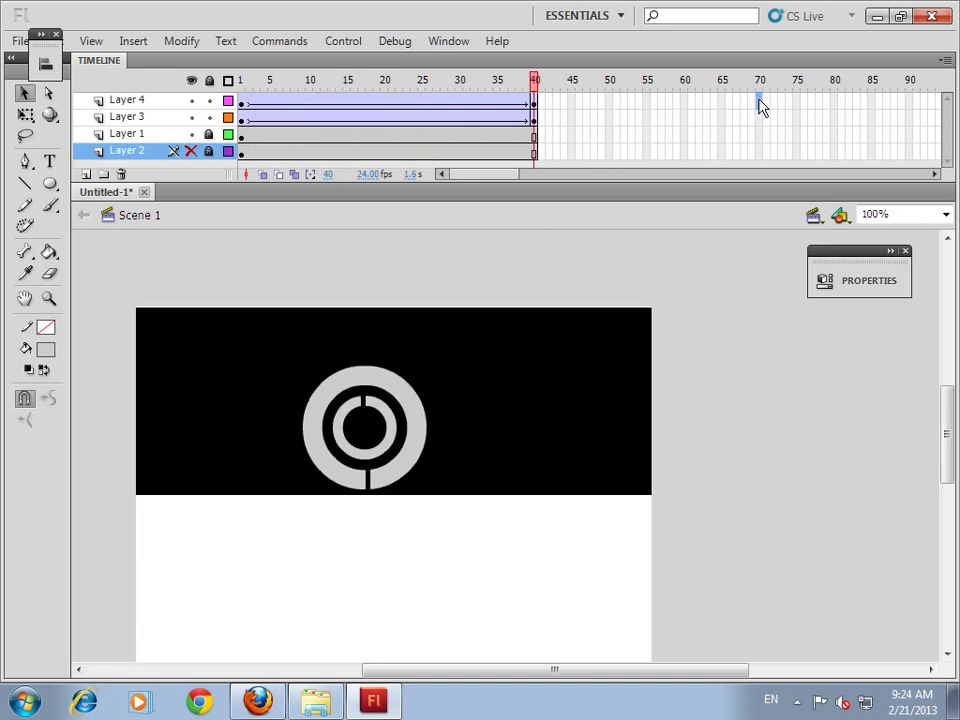
{"action": "key", "text": "F5"}
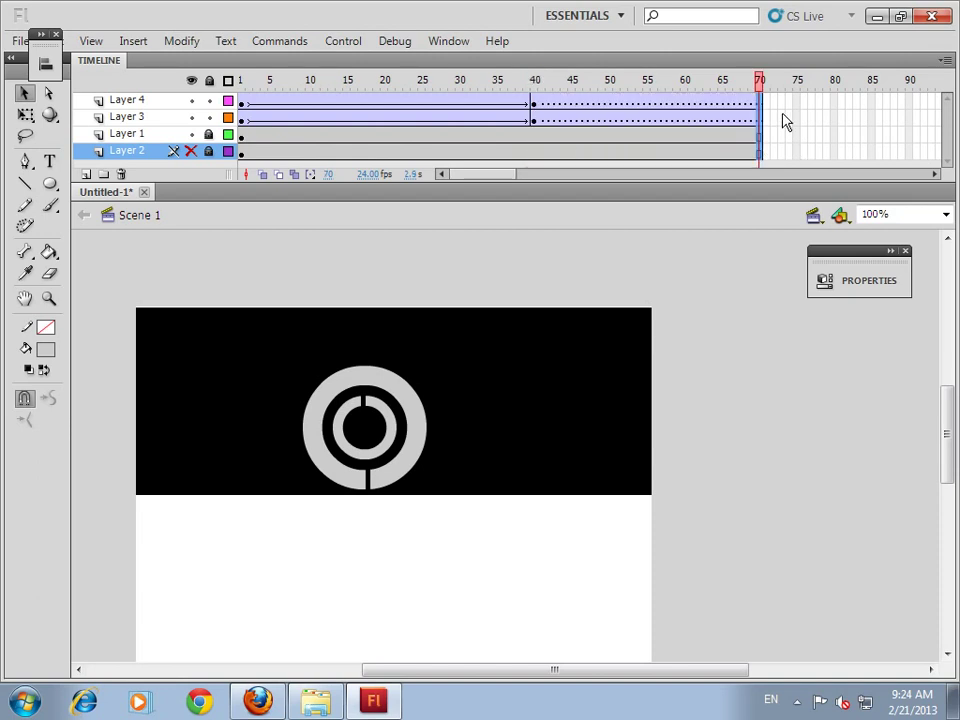
{"action": "left_click", "coordinate": [781, 117]}
{"action": "left_click_drag", "start_coordinate": [759, 113], "coordinate": [759, 101]}
{"action": "key", "text": "F6"}
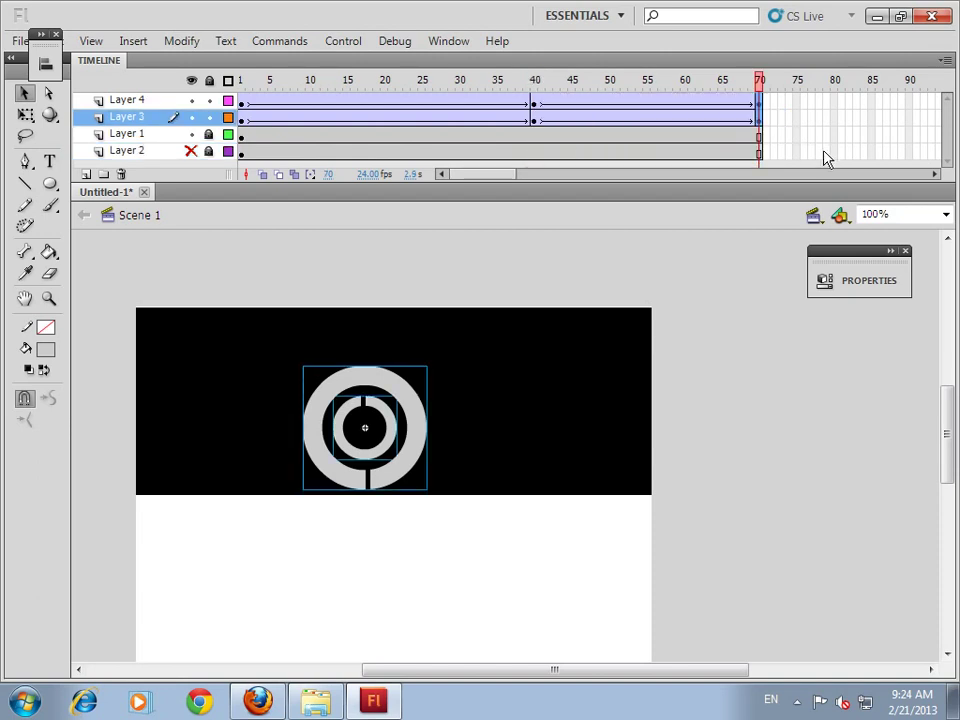
Move both rings straight up to just above the stage at frame 70, and play the animation.
{"action": "key", "text": "shift+Up"}
{"action": "key", "text": "shift+Up"}
{"action": "key", "text": "shift+Up"}
{"action": "key", "text": "shift+Up"}
{"action": "key", "text": "shift+Up"}
{"action": "key", "text": "shift+Up"}
{"action": "key", "text": "shift+Up"}
{"action": "key", "text": "shift+Up"}
{"action": "key", "text": "shift+Up"}
{"action": "key", "text": "shift+Up"}
{"action": "key", "text": "shift+Up"}
{"action": "key", "text": "shift+Up"}
{"action": "key", "text": "shift+Up"}
{"action": "key", "text": "shift+Up"}
{"action": "key", "text": "shift+Up"}
{"action": "key", "text": "shift+Up"}
{"action": "key", "text": "shift+Up"}
{"action": "key", "text": "shift+Up"}
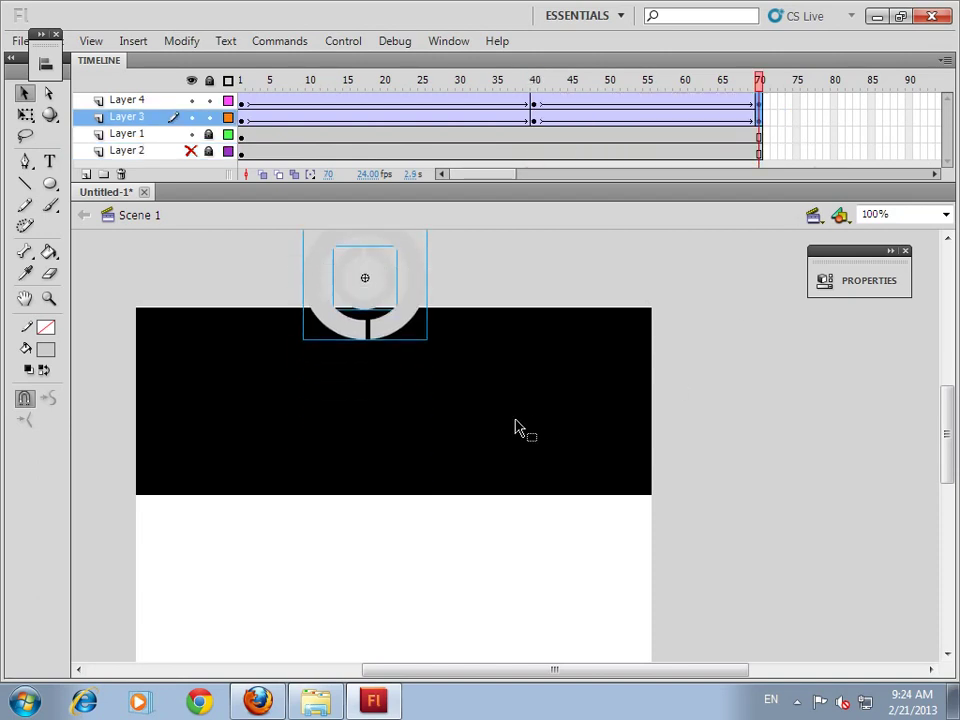
{"action": "left_click_drag", "start_coordinate": [514, 418], "coordinate": [462, 451]}
{"action": "key", "text": "shift+Down"}
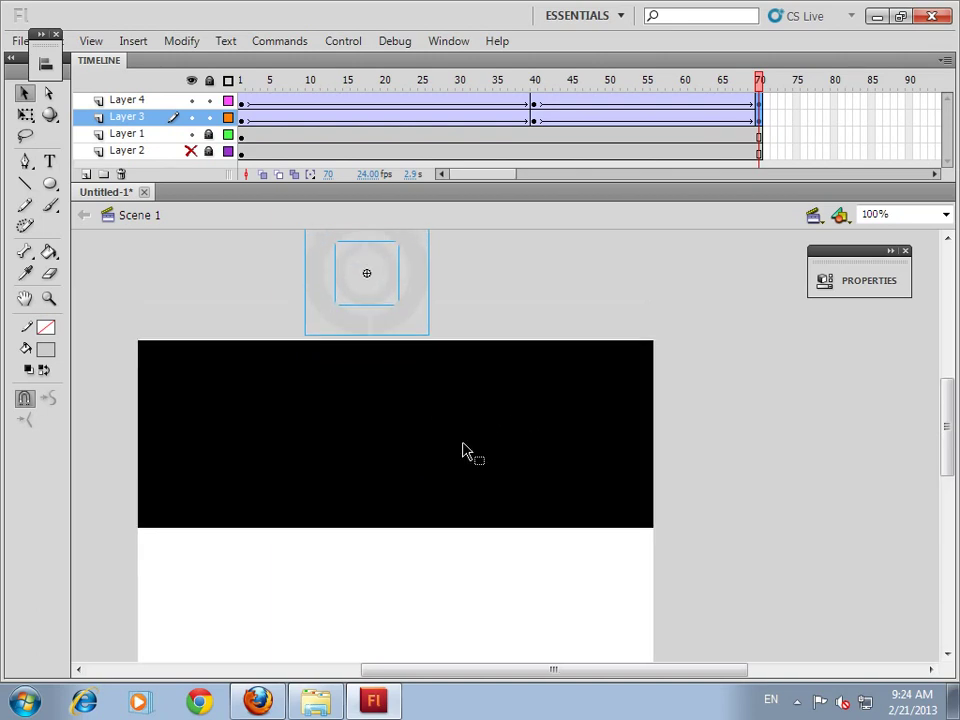
{"action": "key", "text": "Return"}
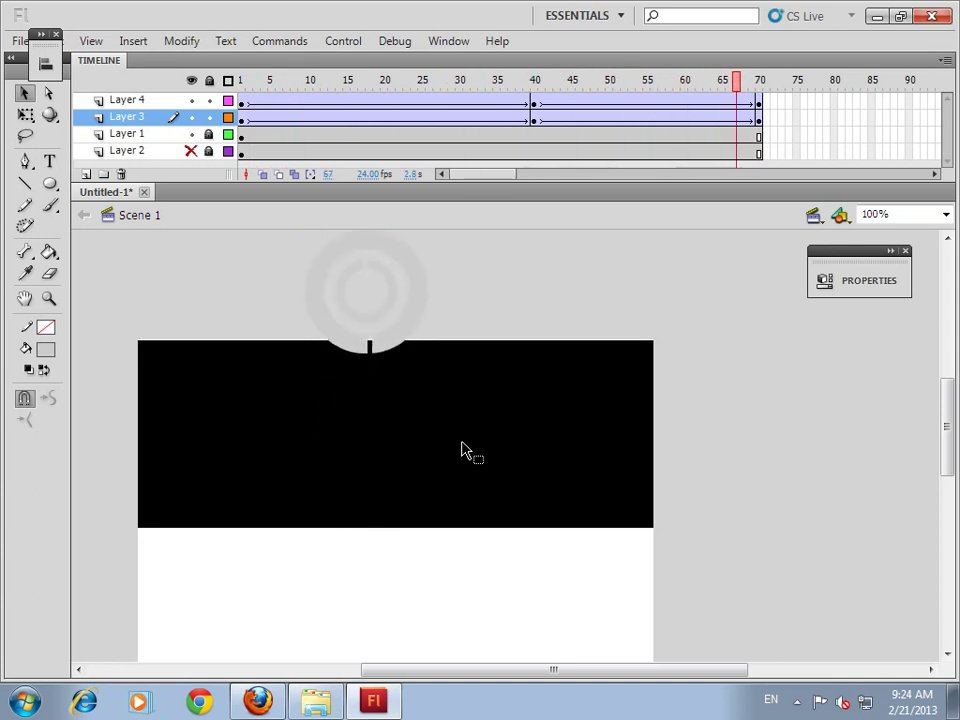
Set the inner ring's tween starting at frame 40 on Layer 3 to rotate clockwise (CW).
{"action": "left_click", "coordinate": [537, 124]}
{"action": "left_click", "coordinate": [852, 284]}
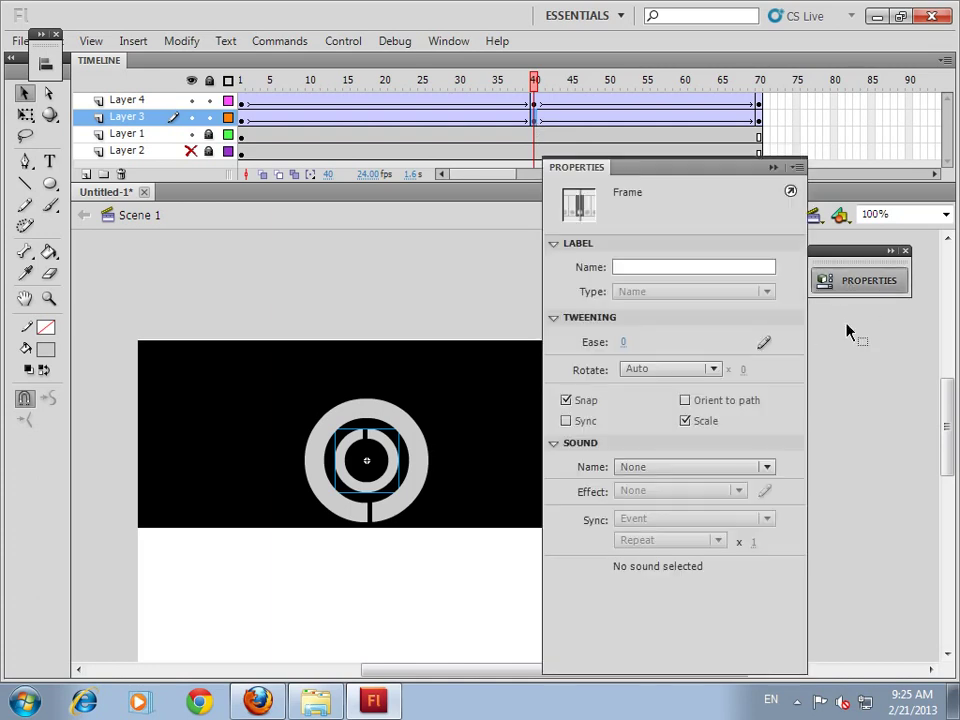
{"action": "left_click", "coordinate": [669, 371]}
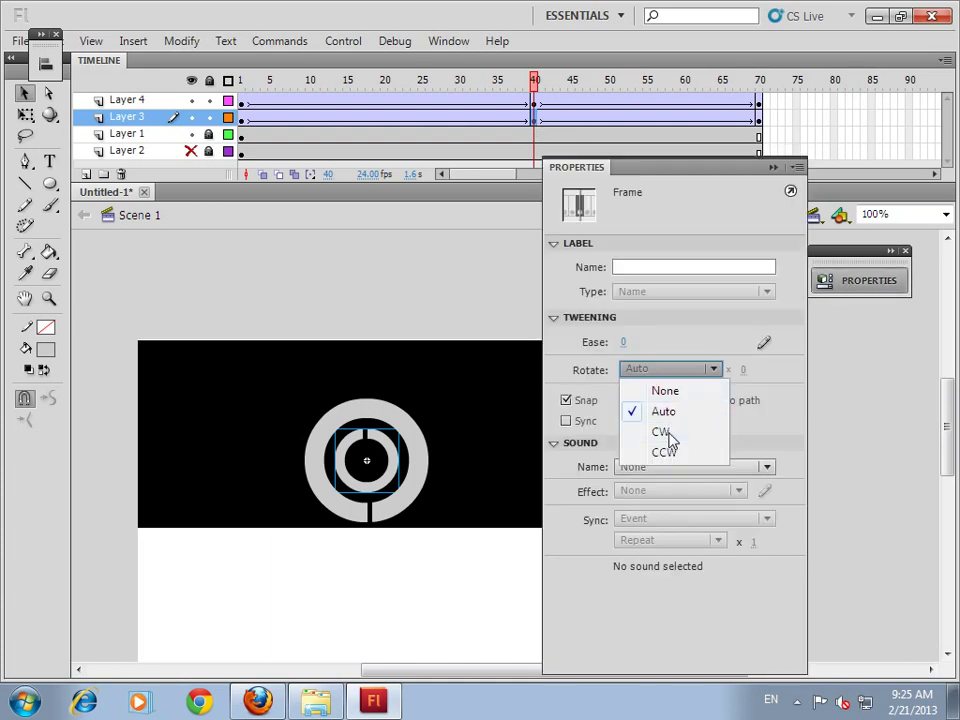
{"action": "left_click", "coordinate": [662, 432]}
Set the outer ring's tween starting at frame 40 on Layer 4 to rotate counterclockwise (CCW) 1 time, and play the animation.
{"action": "left_click", "coordinate": [538, 103]}
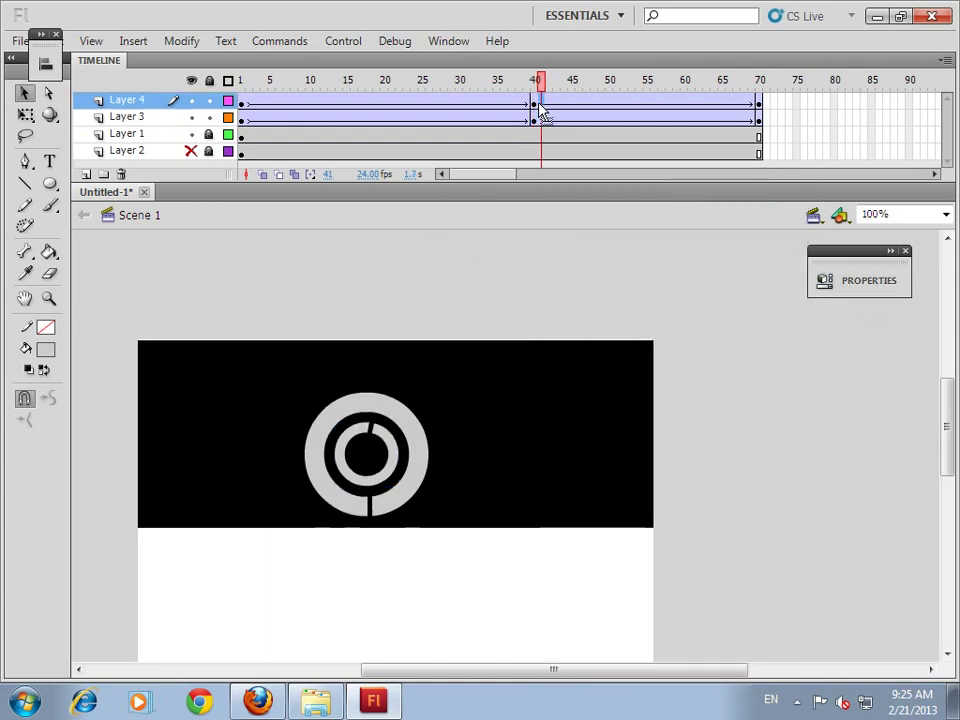
{"action": "left_click", "coordinate": [846, 272]}
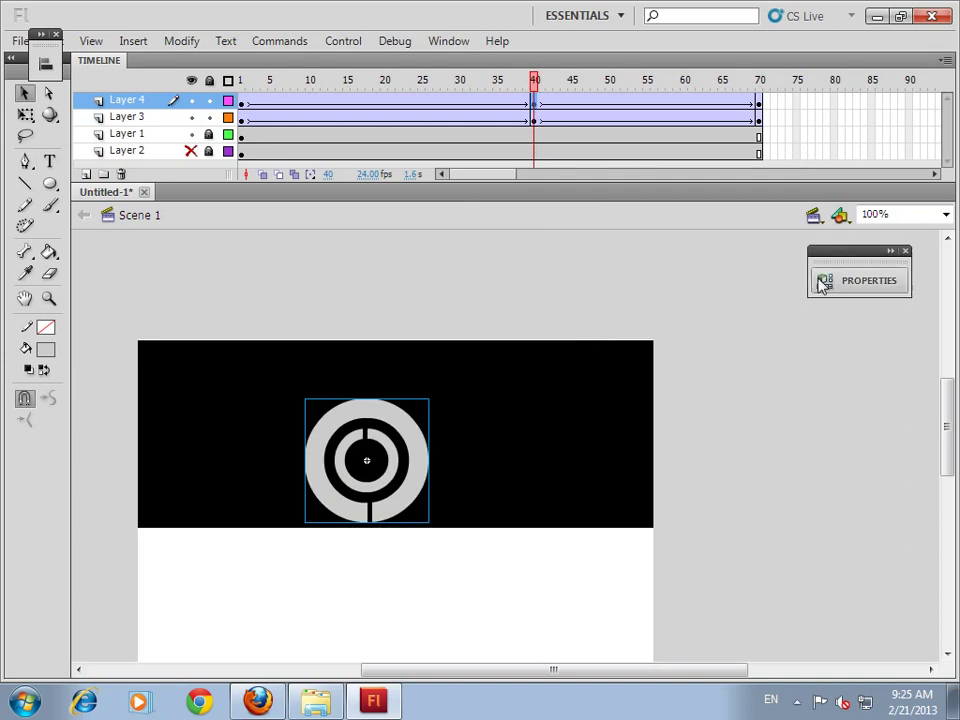
{"action": "left_click", "coordinate": [648, 369]}
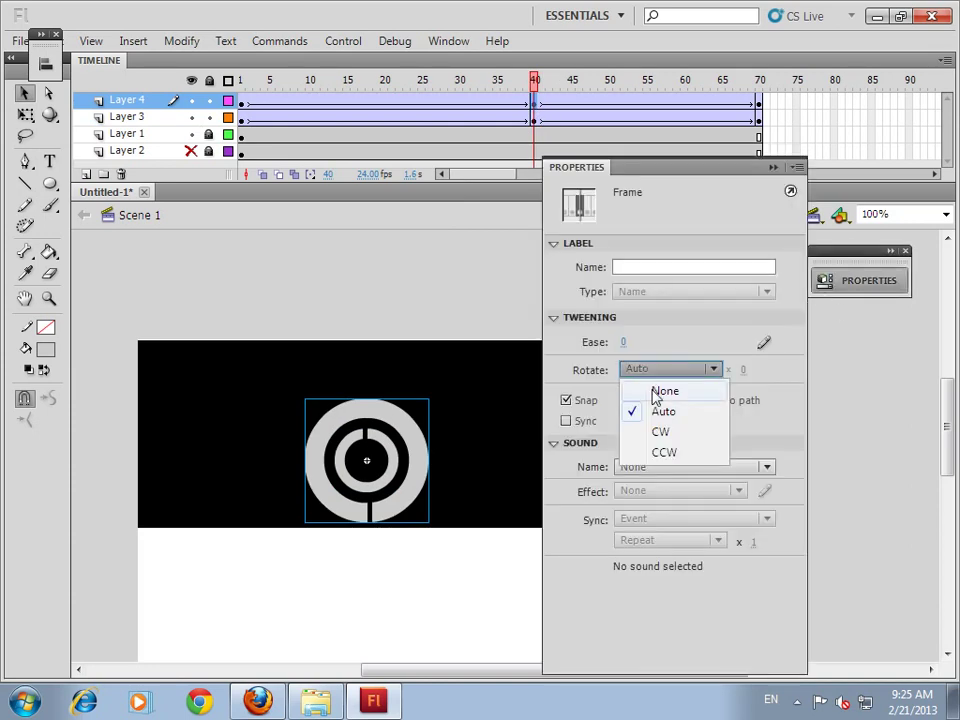
{"action": "left_click", "coordinate": [673, 453]}
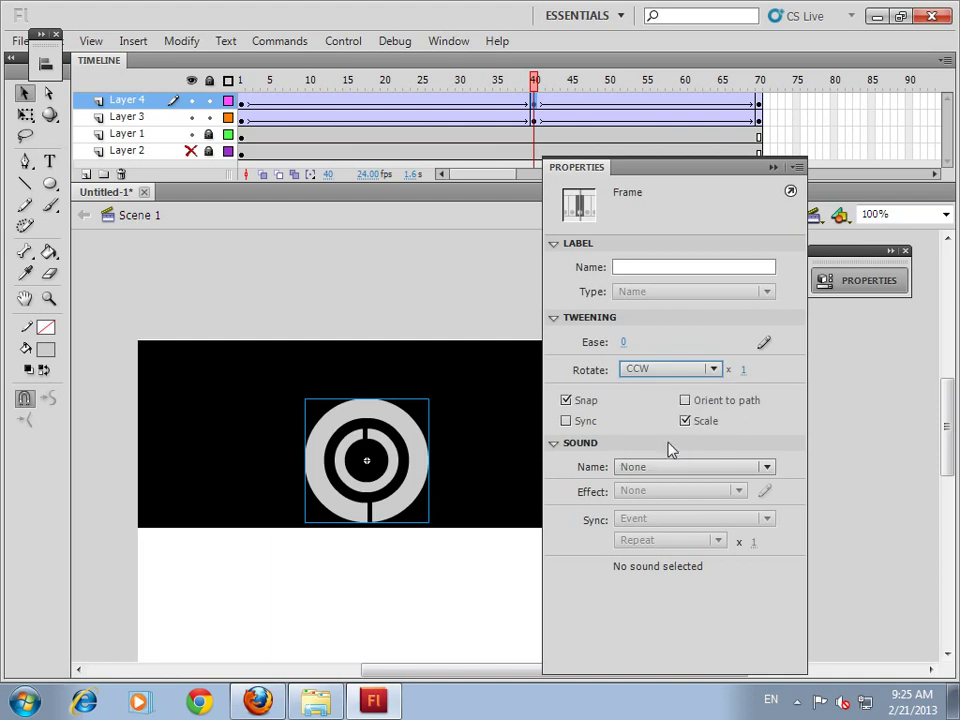
{"action": "left_click", "coordinate": [426, 302]}
{"action": "key", "text": "Return"}
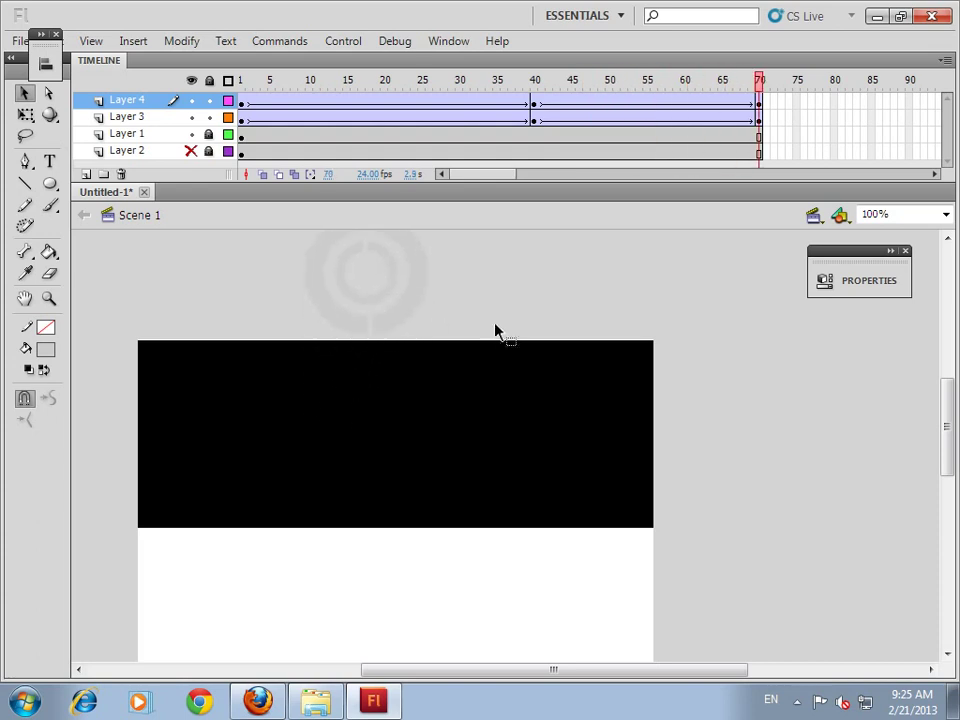
Unlock Layer 1 and create a classic tween on its black rectangle from a new keyframe at frame 40.
{"action": "left_click_drag", "start_coordinate": [377, 448], "coordinate": [385, 427]}
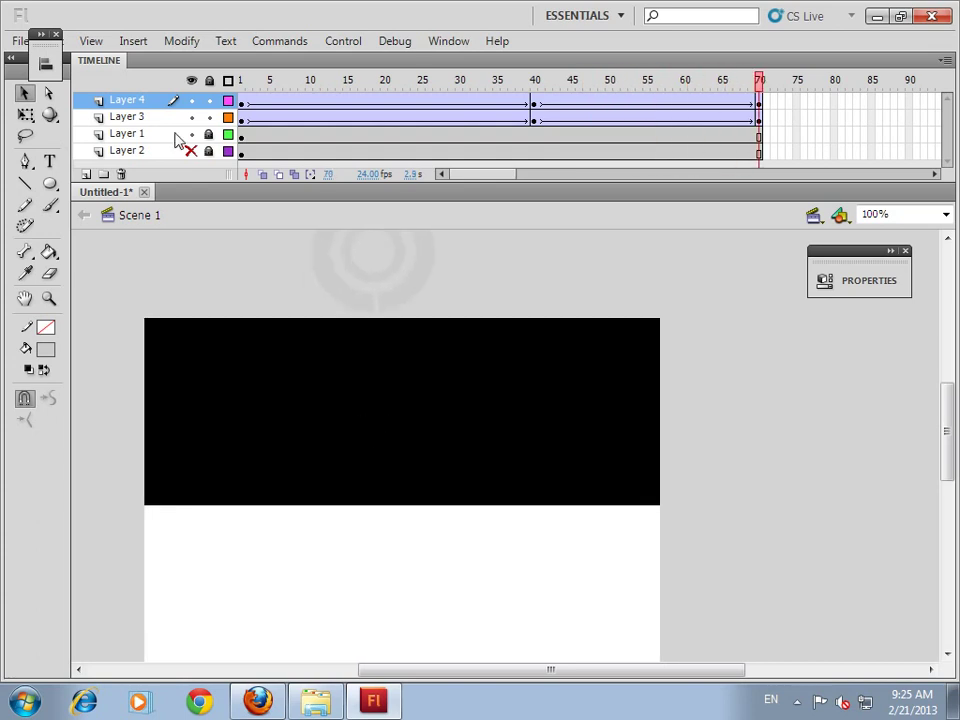
{"action": "left_click", "coordinate": [313, 407]}
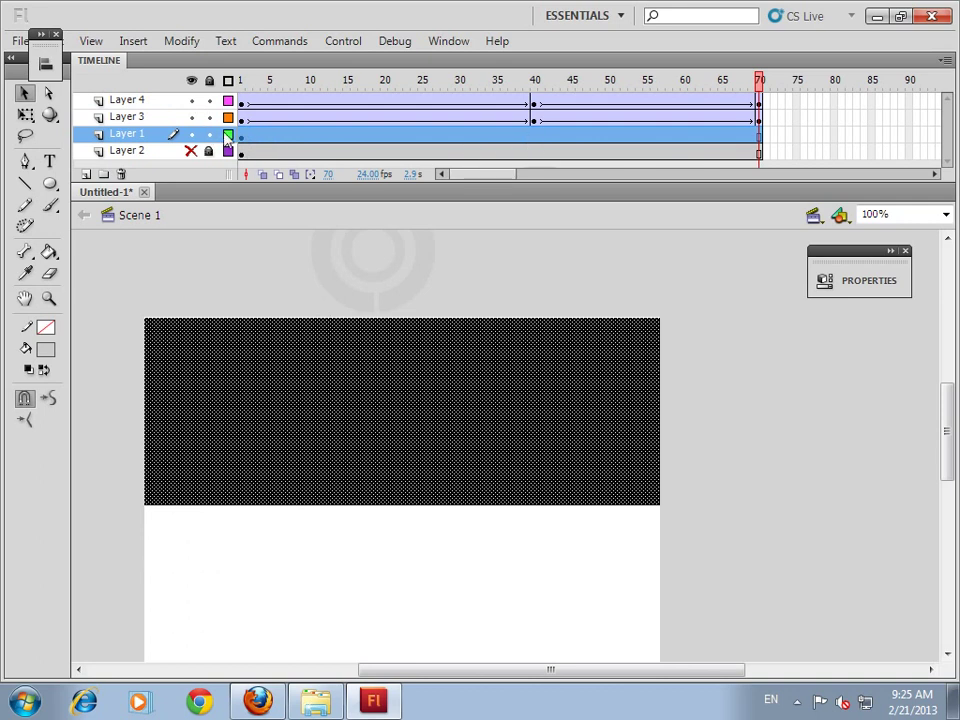
{"action": "left_click", "coordinate": [534, 137]}
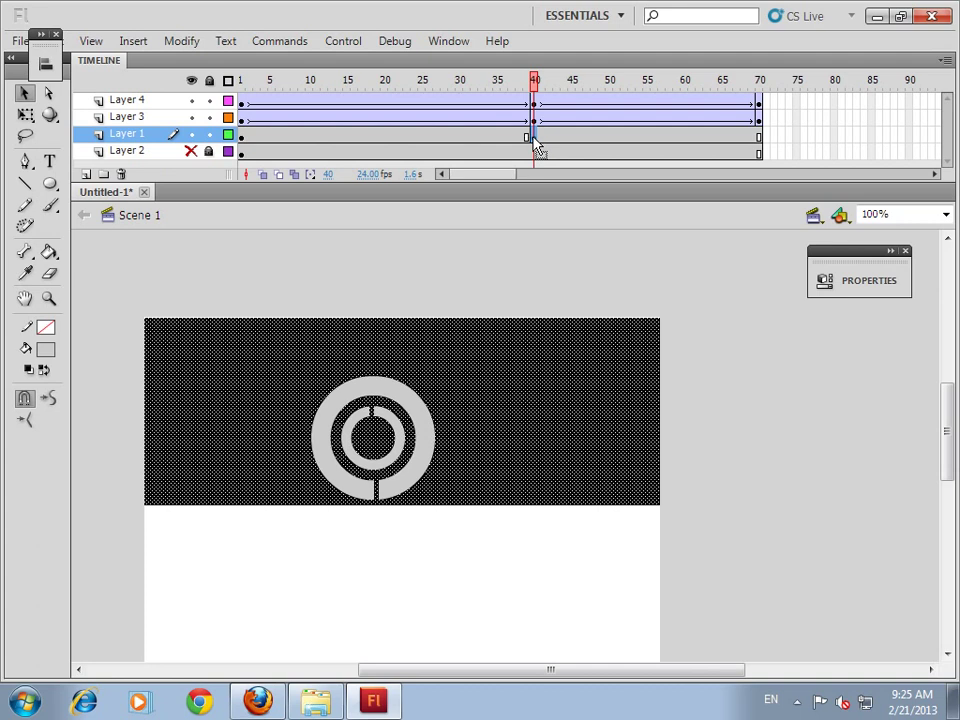
{"action": "right_click", "coordinate": [534, 137]}
{"action": "left_click", "coordinate": [681, 195]}
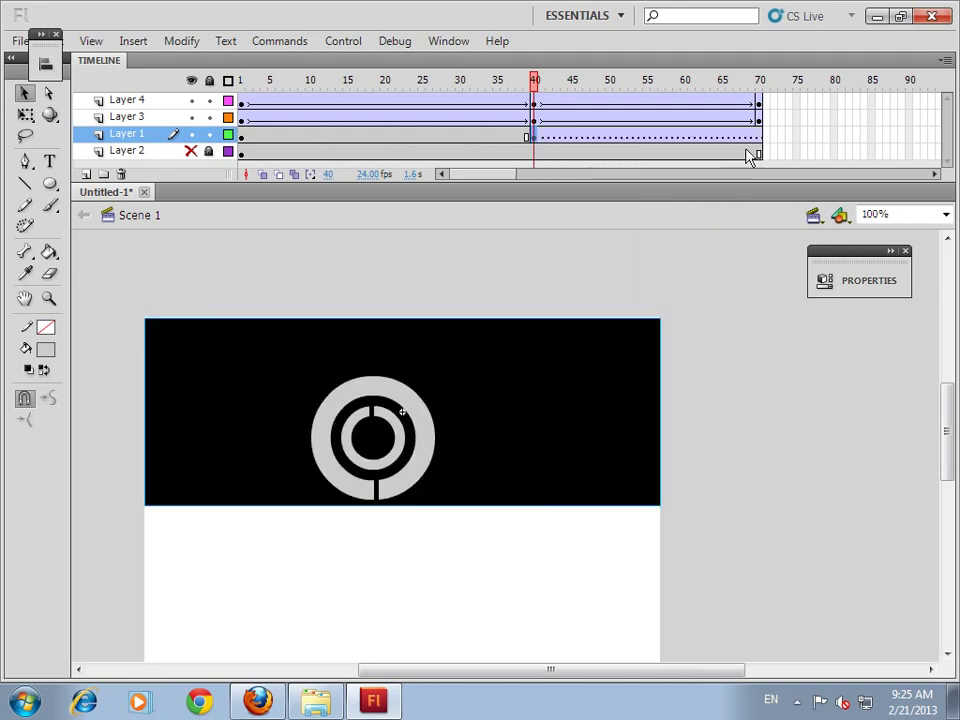
Move the upper black rectangle straight up at frame 70 until its lower edge meets the stage's upper edge, and play the animation.
{"action": "left_click", "coordinate": [761, 142]}
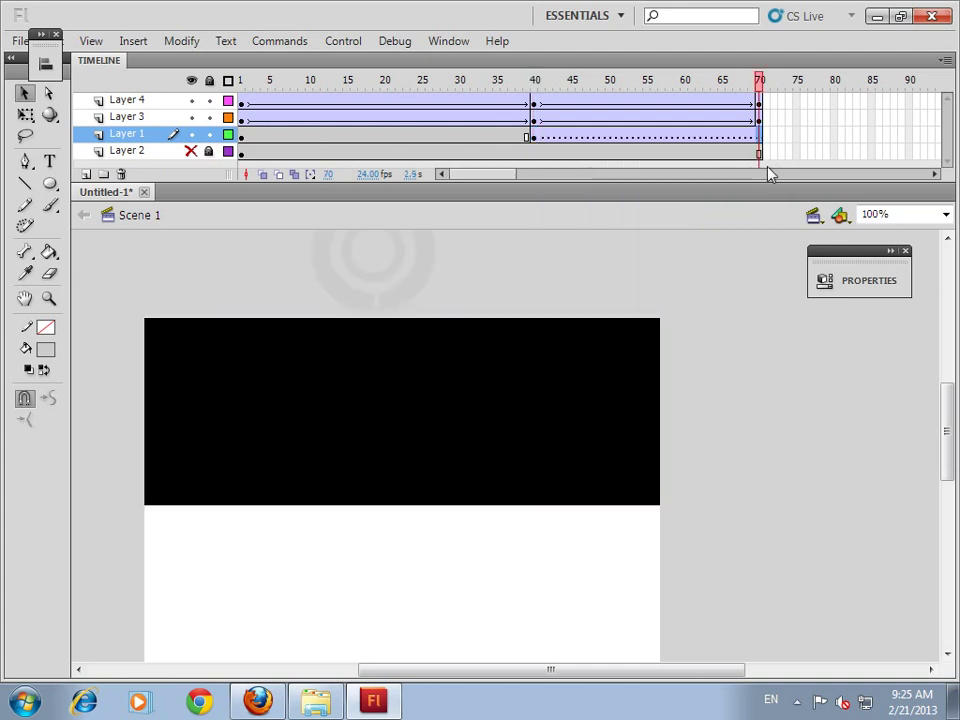
{"action": "key", "text": "shift+Up"}
{"action": "key", "text": "shift+Up"}
{"action": "key", "text": "shift+Up"}
{"action": "key", "text": "shift+Up"}
{"action": "key", "text": "shift+Up"}
{"action": "key", "text": "shift+Up"}
{"action": "key", "text": "shift+Up"}
{"action": "key", "text": "shift+Up"}
{"action": "key", "text": "shift+Up"}
{"action": "key", "text": "shift+Up"}
{"action": "key", "text": "shift+Up"}
{"action": "key", "text": "shift+Up"}
{"action": "key", "text": "shift+Up"}
{"action": "key", "text": "shift+Up"}
{"action": "key", "text": "shift+Up"}
{"action": "key", "text": "shift+Up"}
{"action": "key", "text": "shift+Up"}
{"action": "key", "text": "shift+Up"}
{"action": "key", "text": "shift+Up"}
{"action": "key", "text": "shift+Up"}
{"action": "key", "text": "shift+Up"}
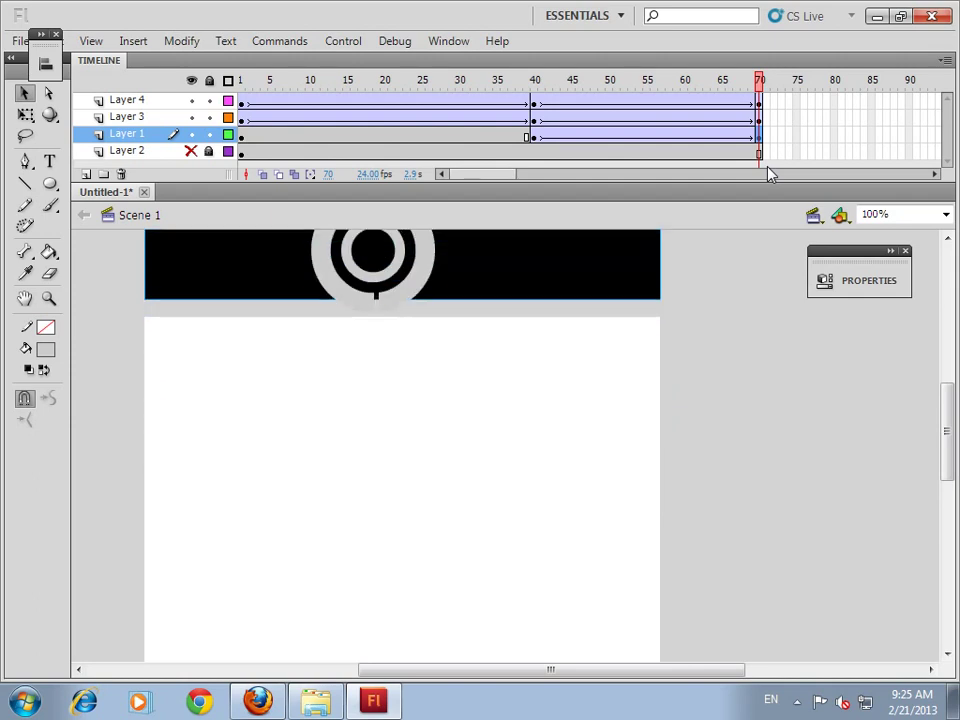
{"action": "key", "text": "shift+Down"}
{"action": "key", "text": "shift+Down"}
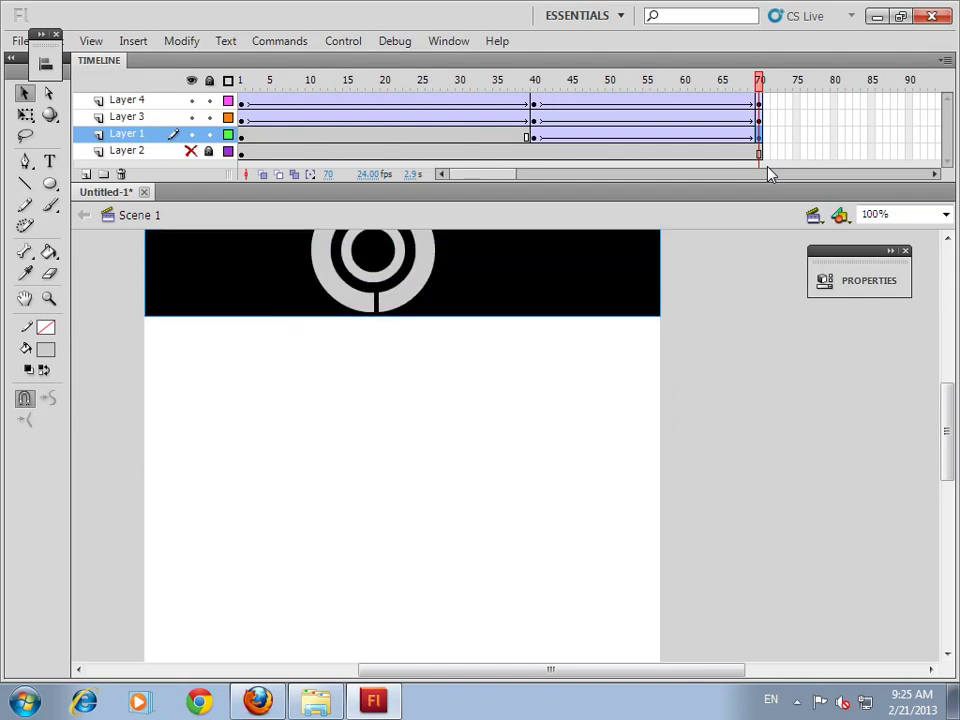
{"action": "key", "text": "Return"}
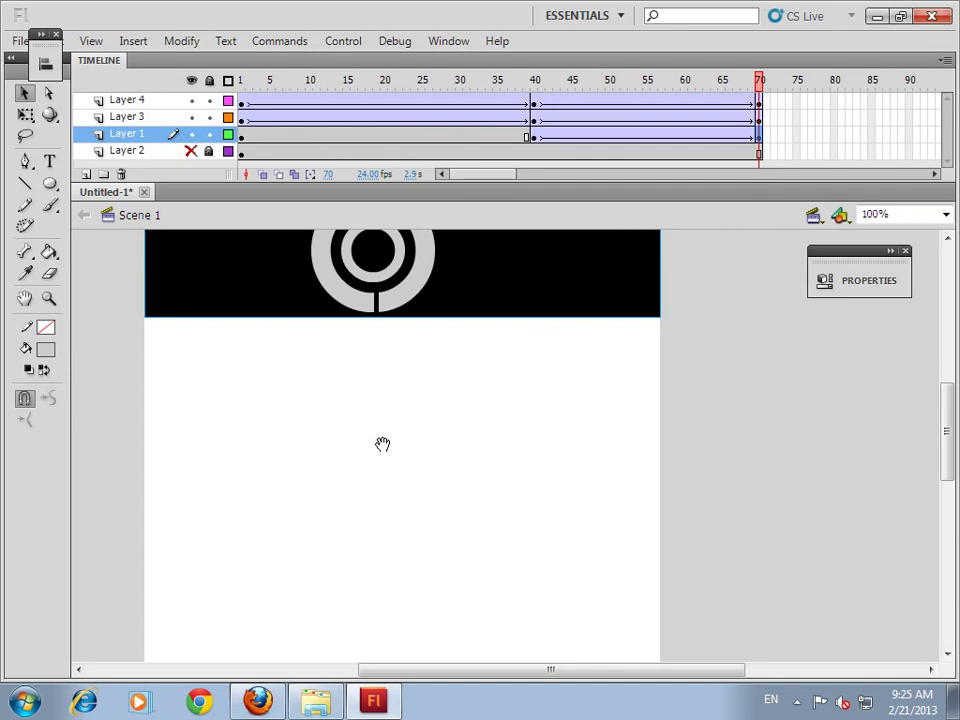
Lock all four layers and make Layer 2 with the lower black rectangle visible.
{"action": "key", "text": "ctrl+minus"}
{"action": "left_click_drag", "start_coordinate": [420, 463], "coordinate": [423, 472]}
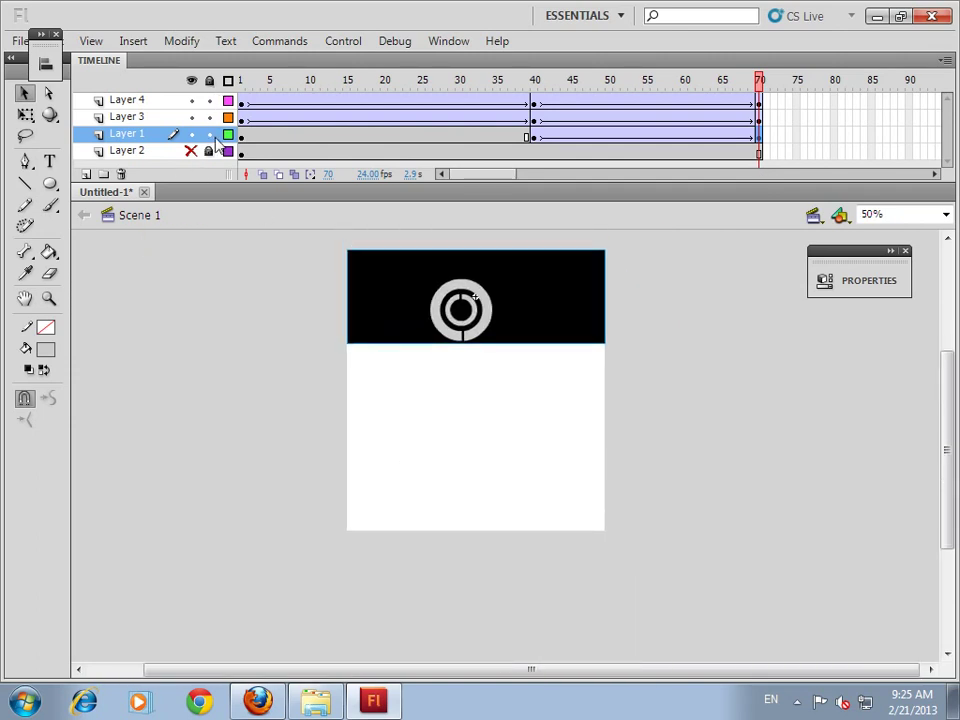
{"action": "left_click", "coordinate": [209, 80]}
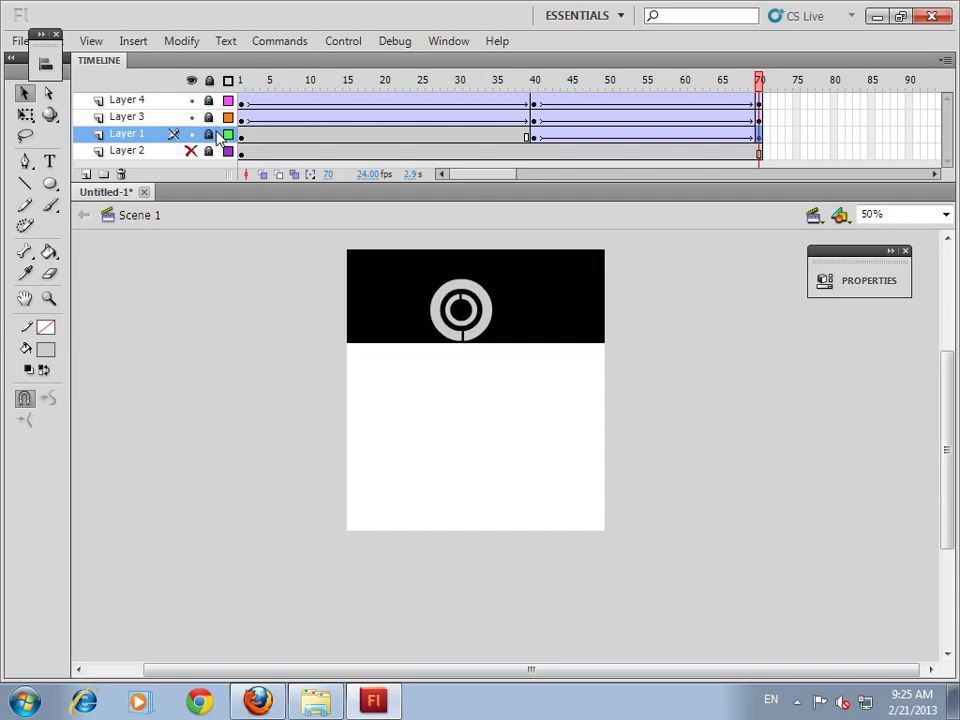
{"action": "left_click", "coordinate": [209, 135]}
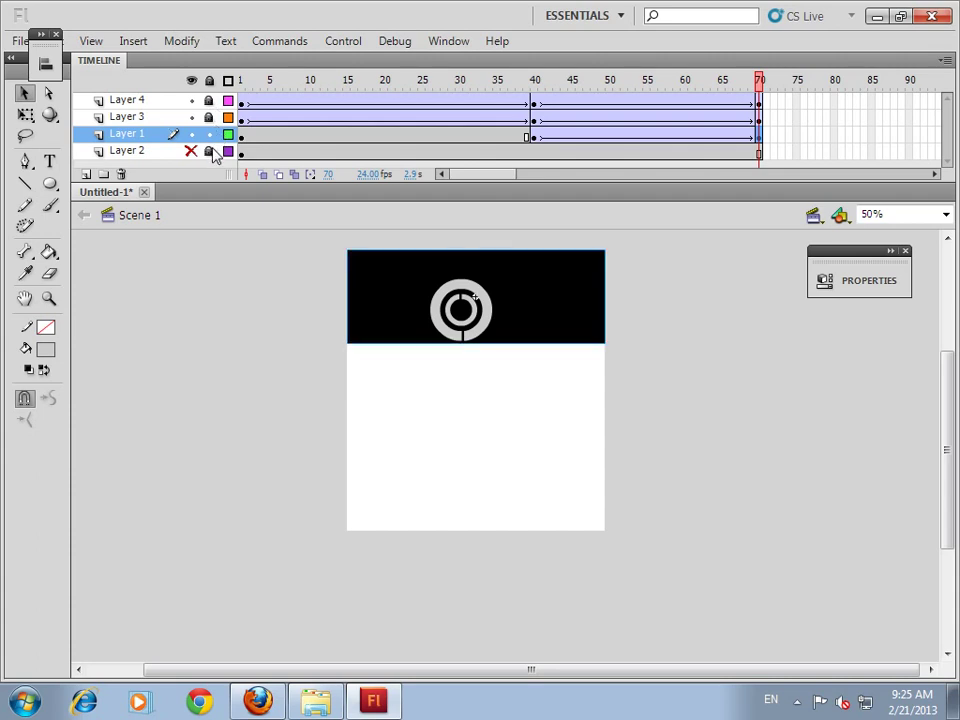
{"action": "left_click", "coordinate": [210, 136]}
{"action": "left_click", "coordinate": [191, 151]}
{"action": "left_click", "coordinate": [208, 151]}
{"action": "left_click", "coordinate": [155, 151]}
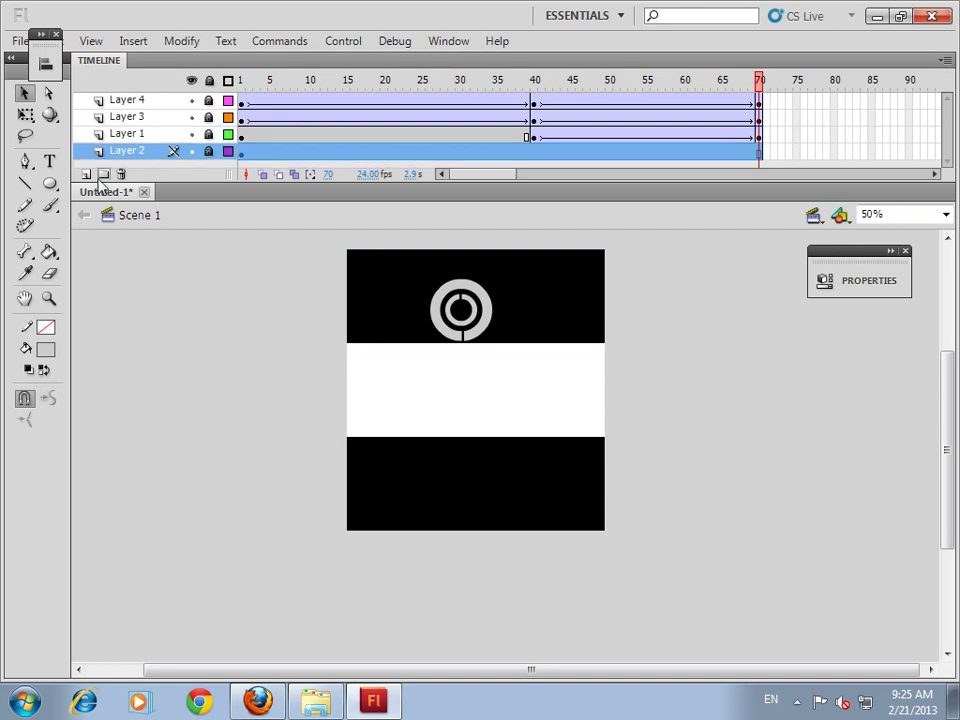
Enlarge the timeline area and add two new layers between Layer 1 and Layer 2.
{"action": "left_click", "coordinate": [222, 171]}
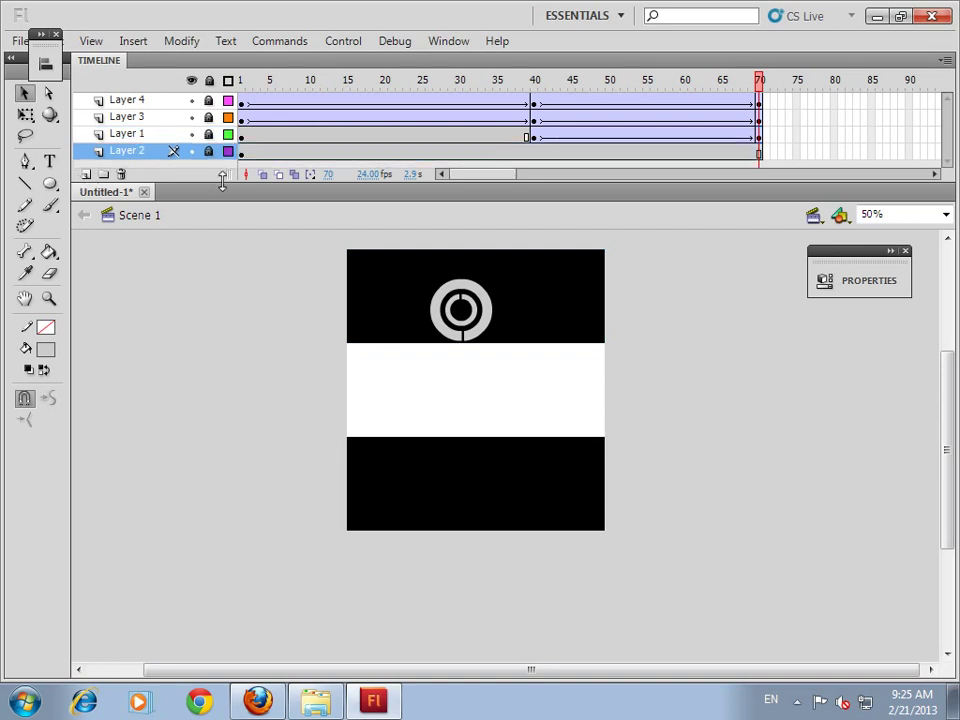
{"action": "left_click_drag", "start_coordinate": [222, 180], "coordinate": [222, 215]}
{"action": "left_click", "coordinate": [86, 209]}
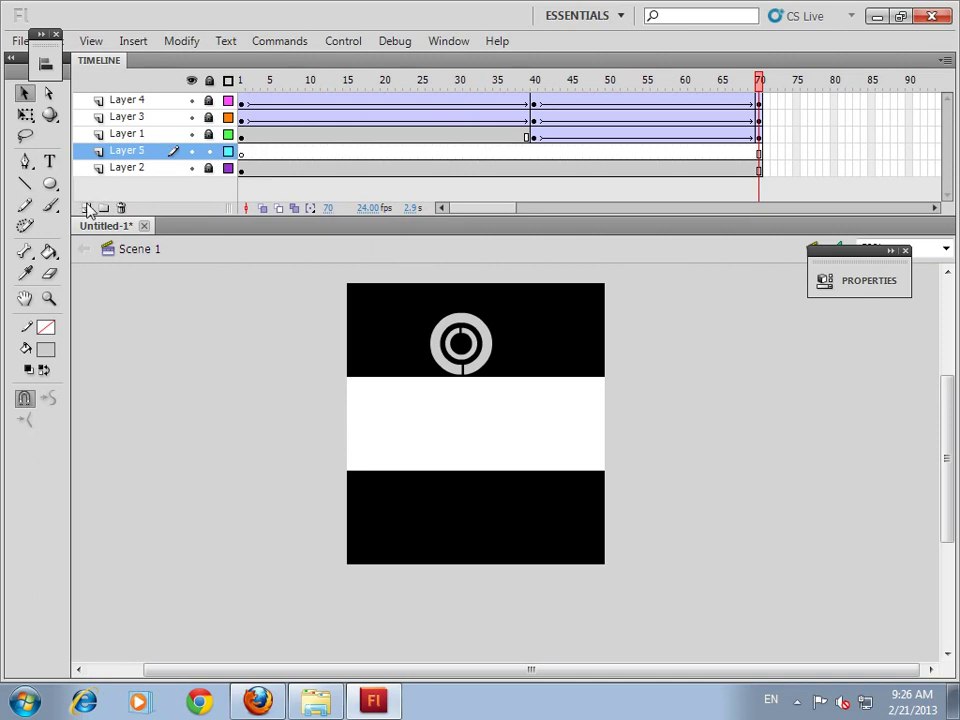
{"action": "left_click", "coordinate": [241, 171]}
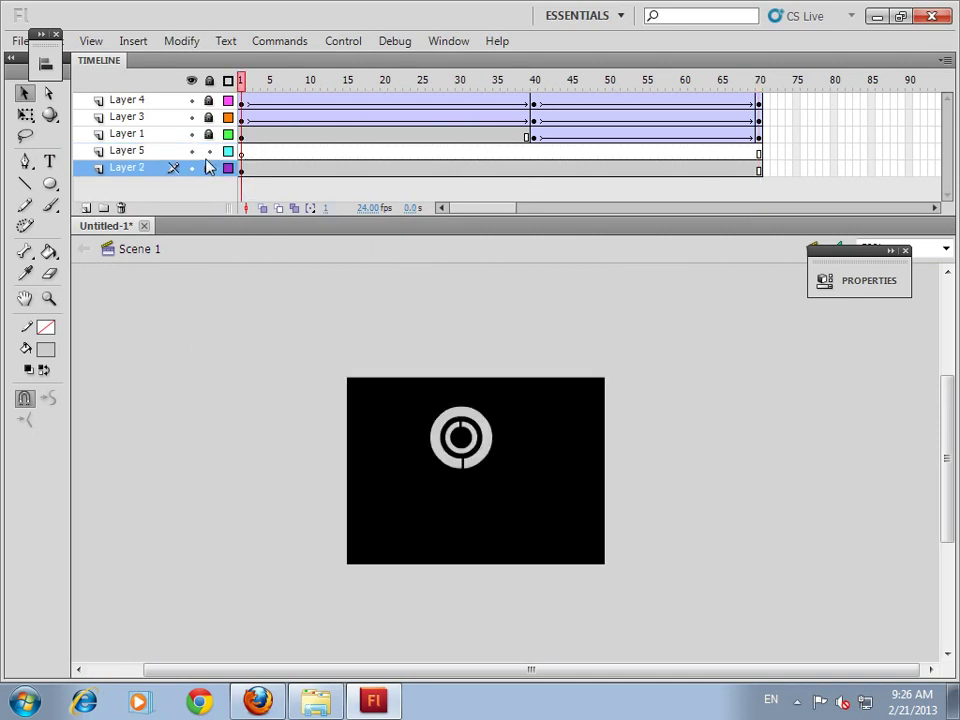
{"action": "left_click", "coordinate": [85, 209]}
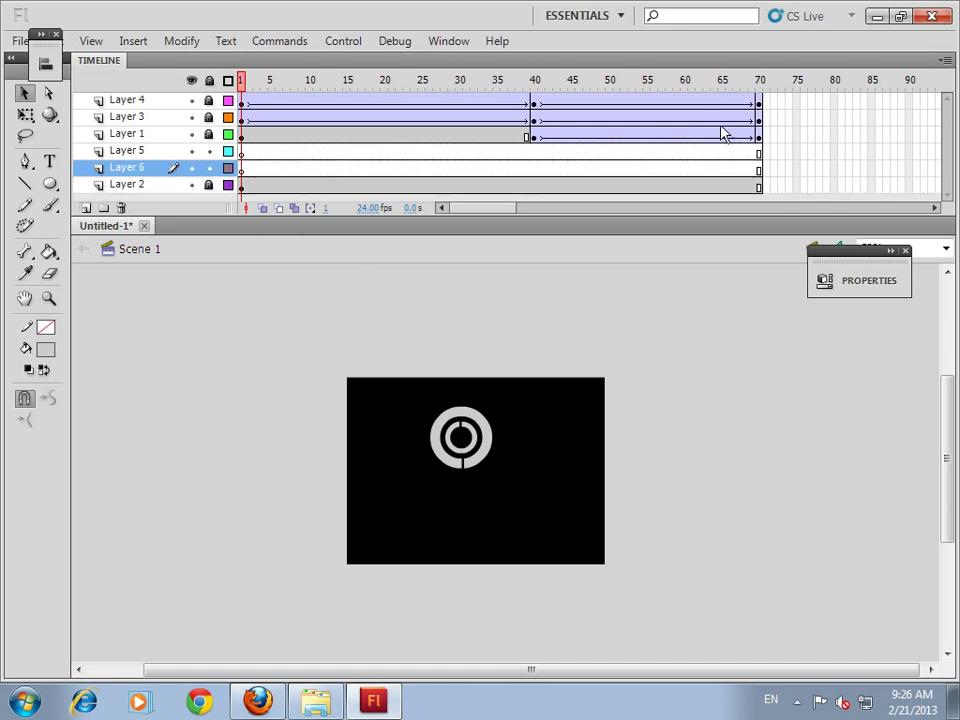
Copy both rings from Layers 3 and 4 at frame 40, and lock all layers.
{"action": "left_click", "coordinate": [535, 104]}
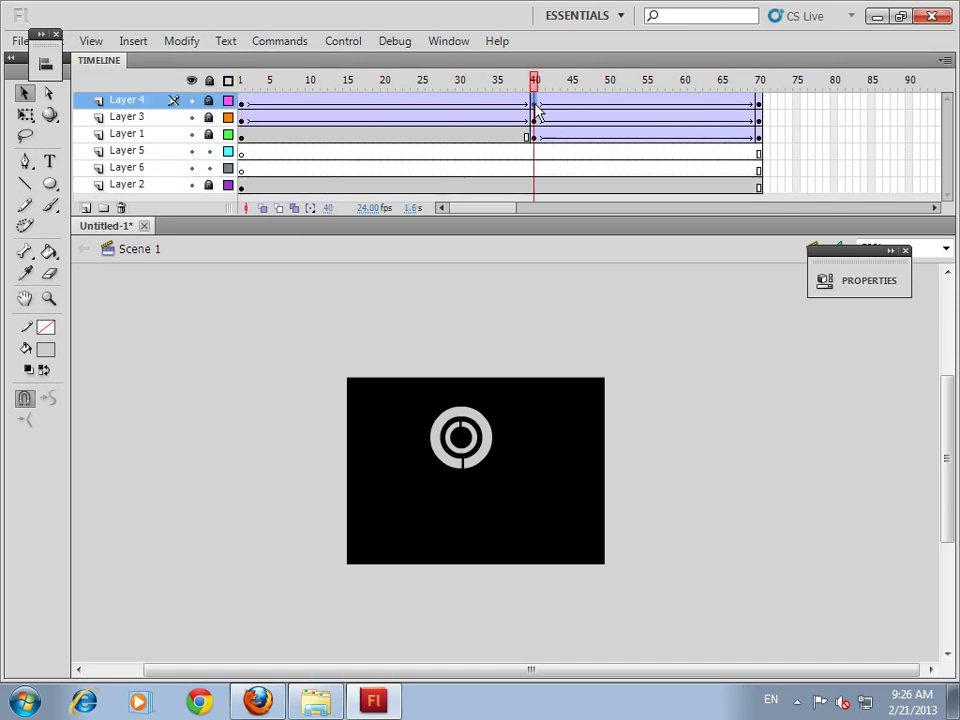
{"action": "left_click_drag", "start_coordinate": [209, 101], "coordinate": [209, 117]}
{"action": "left_click_drag", "start_coordinate": [372, 362], "coordinate": [597, 530]}
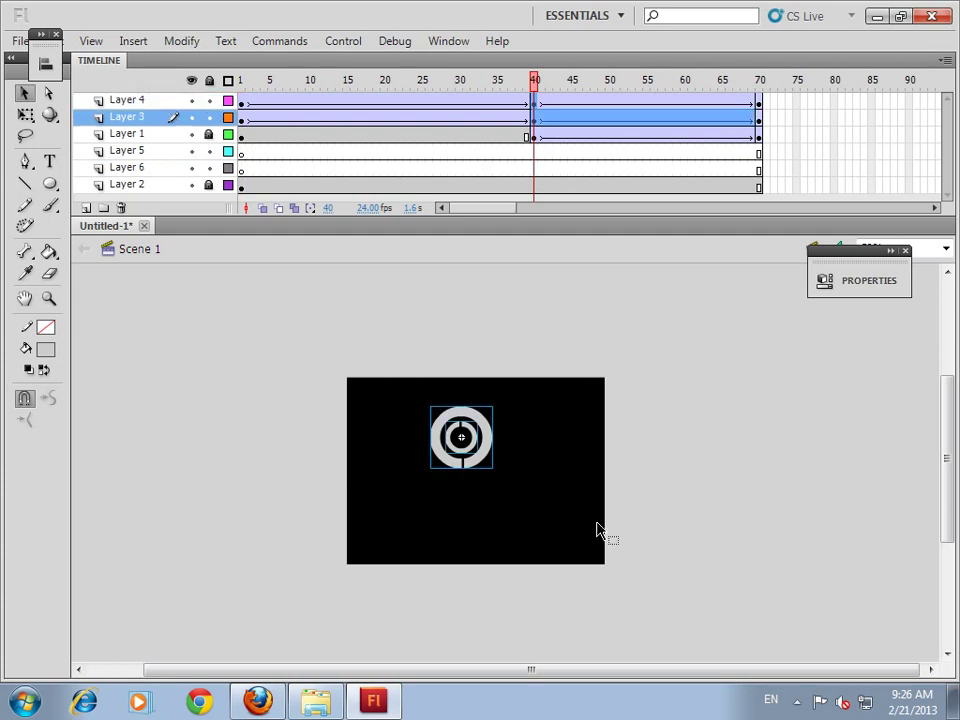
{"action": "right_click", "coordinate": [476, 418]}
{"action": "left_click", "coordinate": [530, 92]}
{"action": "left_click", "coordinate": [208, 81]}
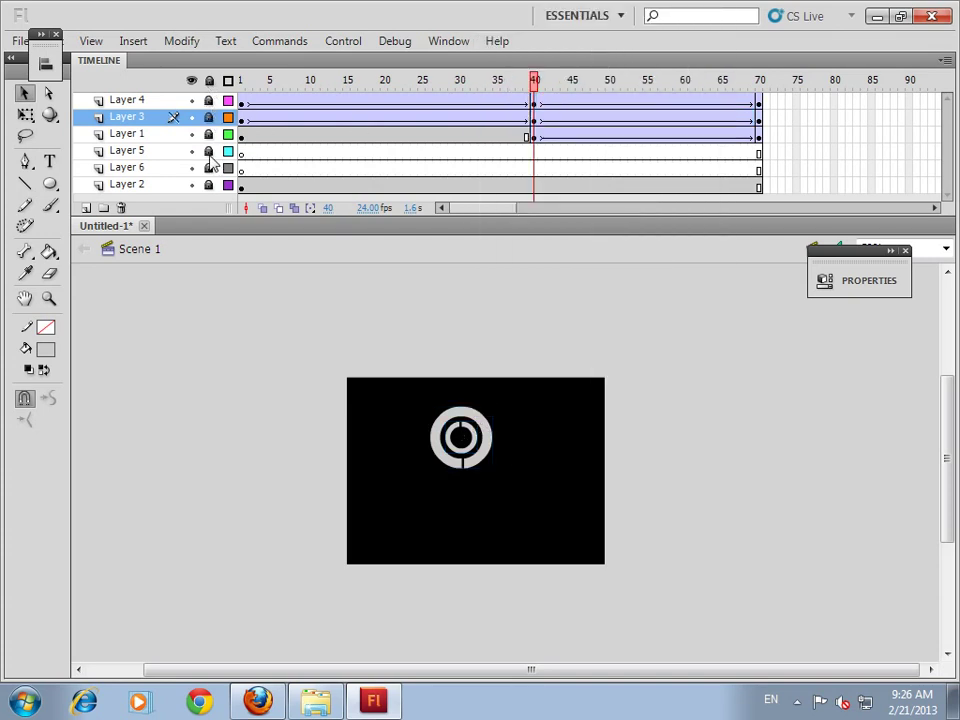
Unlock Layers 5 and 6 and paste the copied rings in place on Layer 6.
{"action": "left_click", "coordinate": [163, 170]}
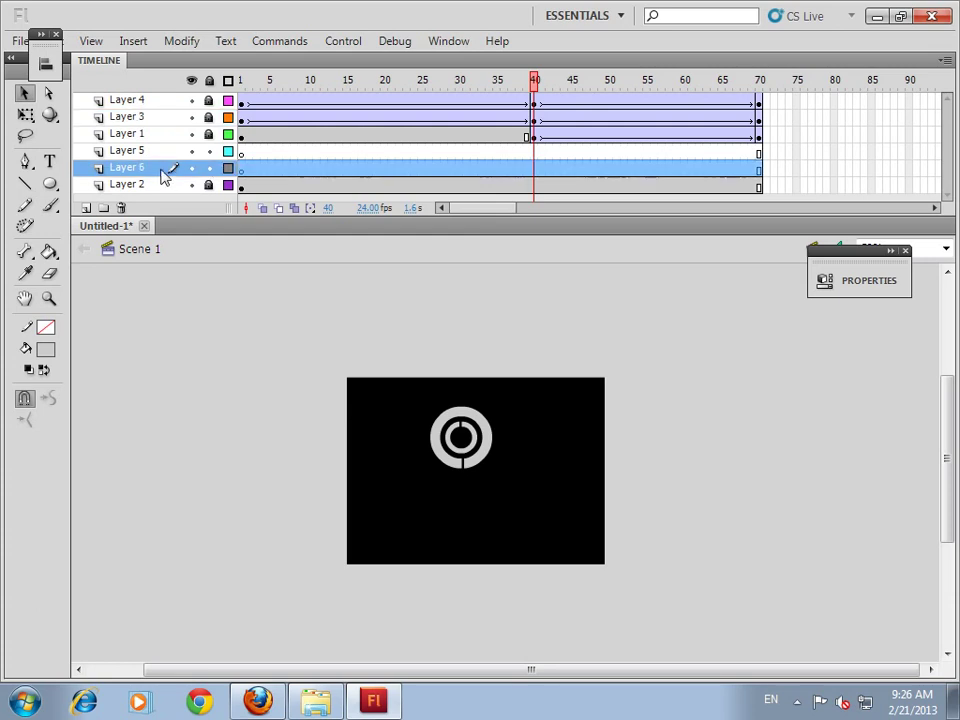
{"action": "right_click", "coordinate": [246, 349]}
{"action": "left_click", "coordinate": [339, 420]}
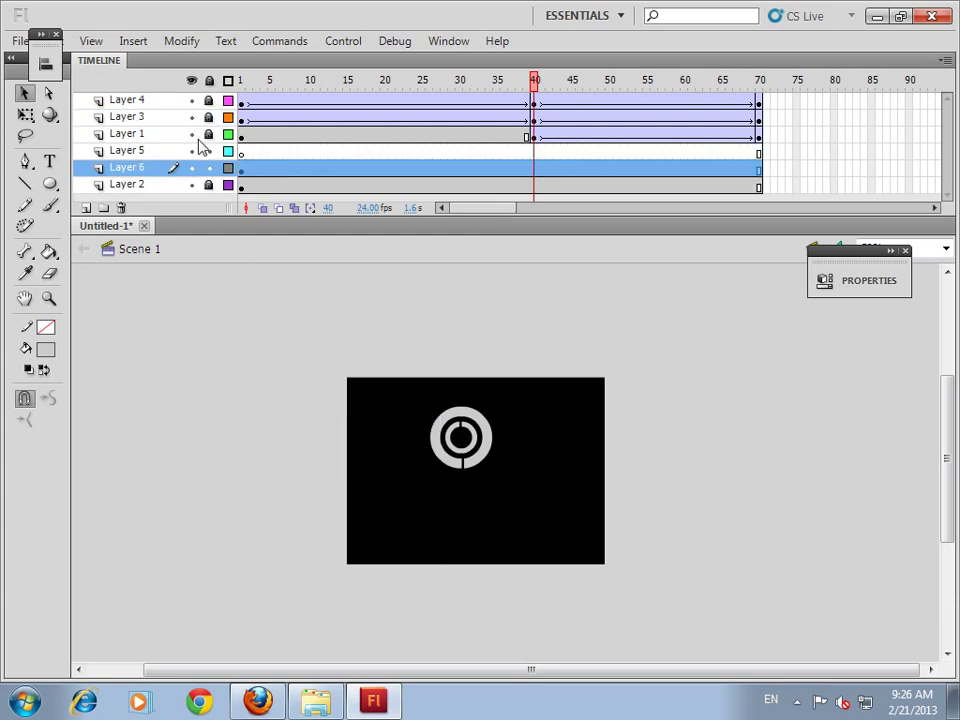
Move the pasted rings straight down onto the lower black rectangle, and show Layer 1 again.
{"action": "key", "text": "shift+Down"}
{"action": "key", "text": "shift+Down"}
{"action": "key", "text": "shift+Down"}
{"action": "key", "text": "shift+Down"}
{"action": "key", "text": "shift+Down"}
{"action": "key", "text": "shift+Down"}
{"action": "key", "text": "shift+Down"}
{"action": "key", "text": "shift+Down"}
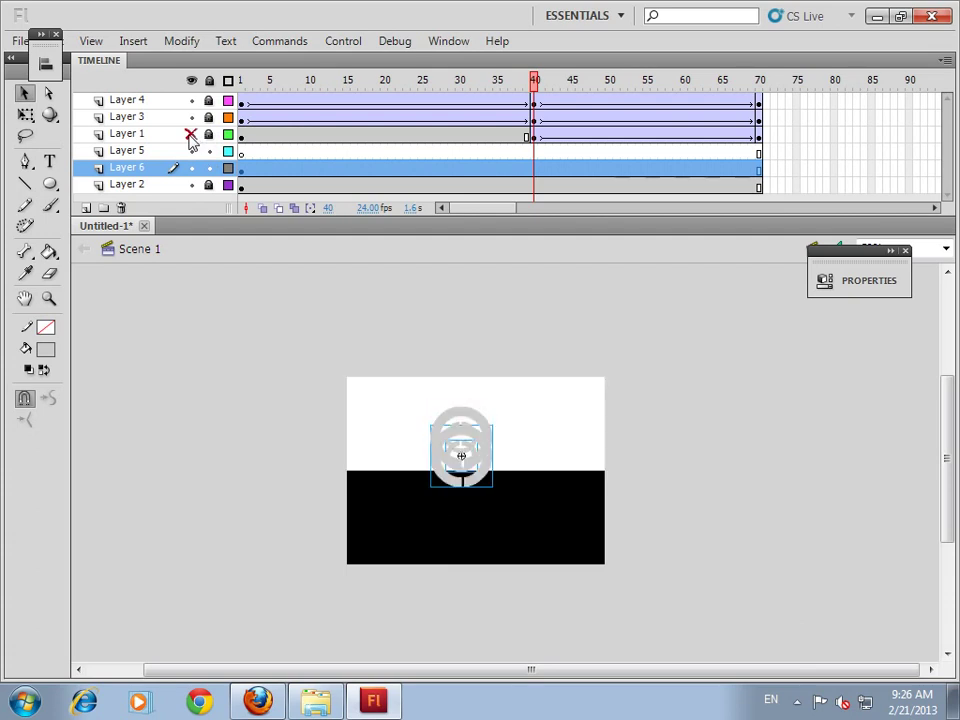
{"action": "key", "text": "Up"}
{"action": "key", "text": "Up"}
{"action": "key", "text": "Up"}
{"action": "key", "text": "Up"}
{"action": "key", "text": "Up"}
{"action": "key", "text": "Up"}
{"action": "key", "text": "Up"}
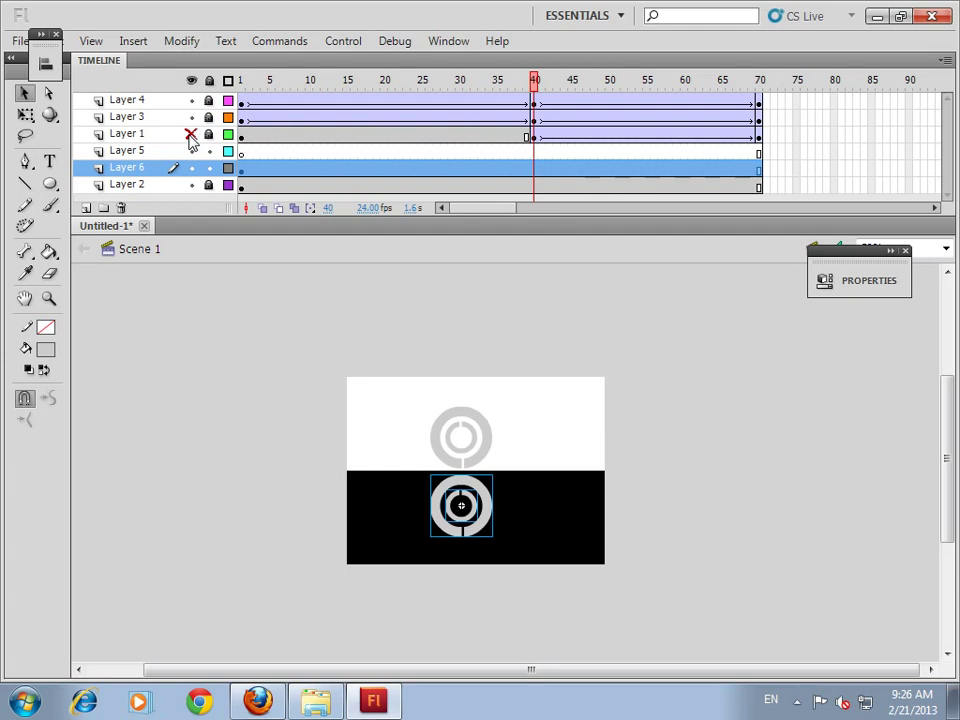
{"action": "left_click", "coordinate": [195, 135]}
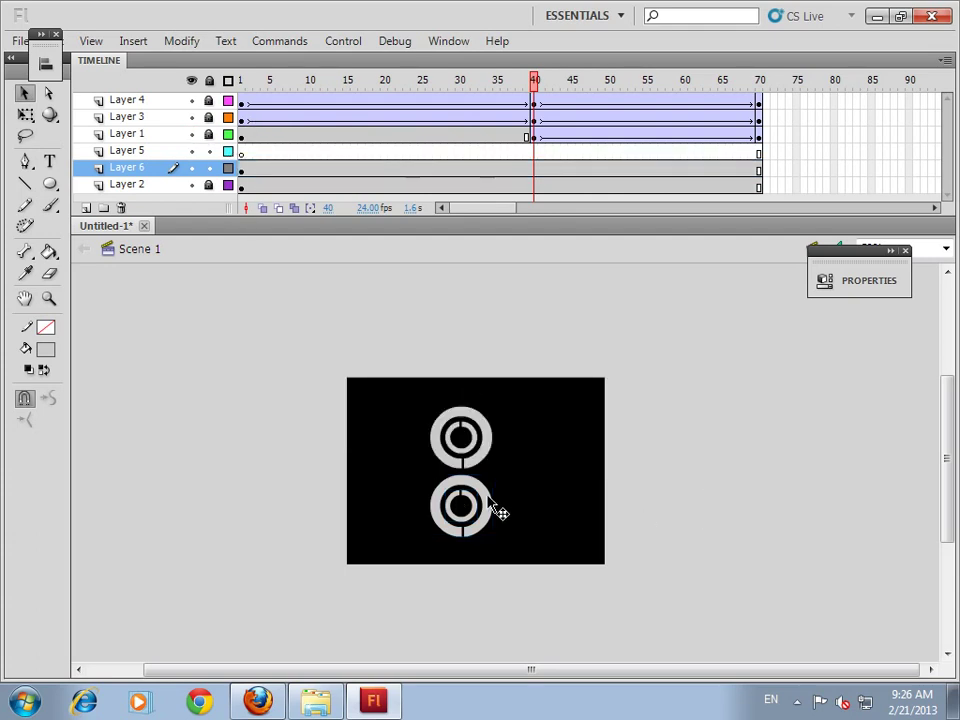
Cut the lower outer ring from Layer 6 and paste it in place on Layer 5.
{"action": "right_click", "coordinate": [487, 503]}
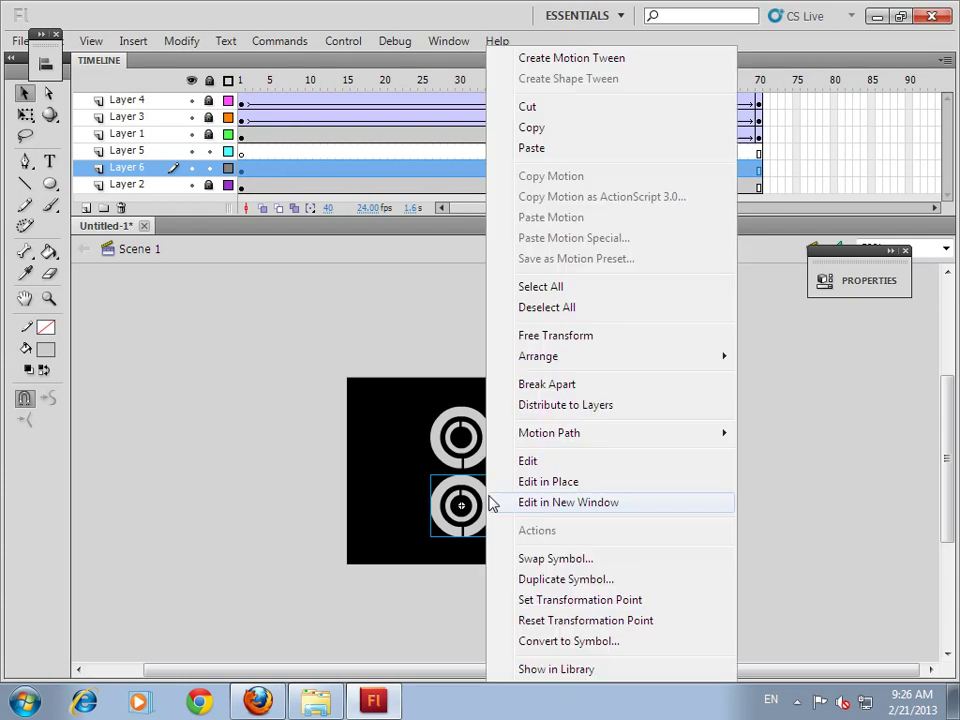
{"action": "left_click", "coordinate": [527, 105]}
{"action": "left_click", "coordinate": [377, 153]}
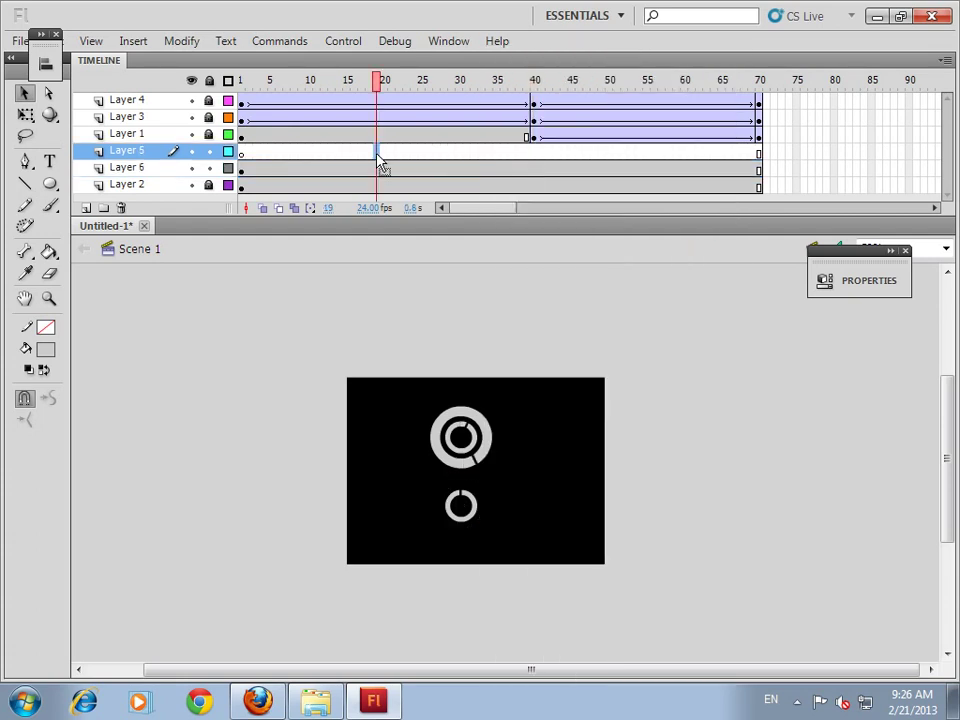
{"action": "right_click", "coordinate": [752, 432]}
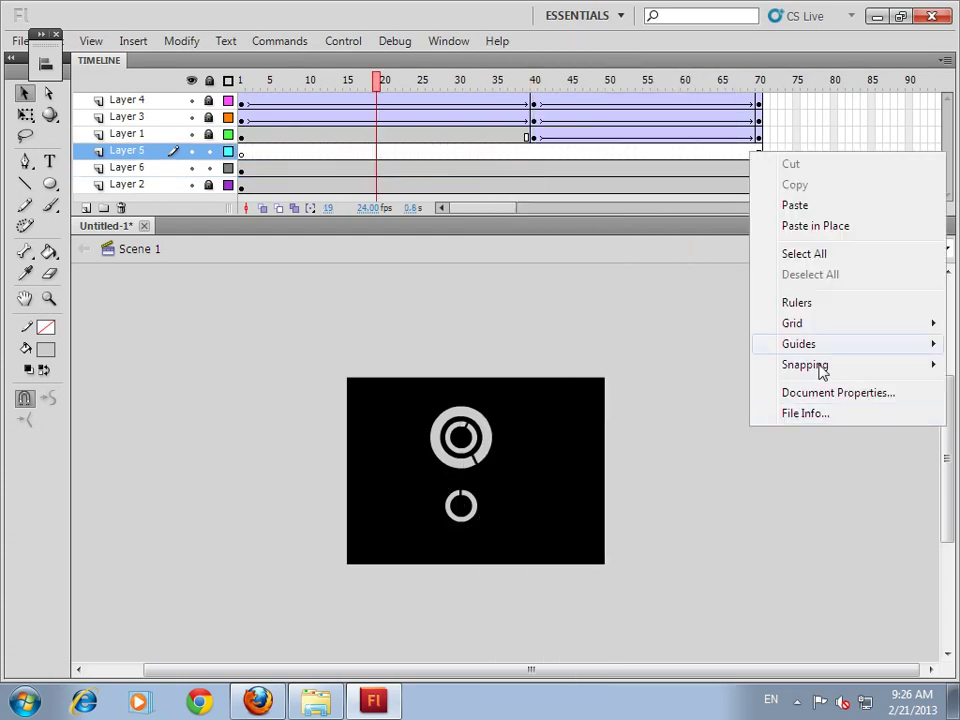
{"action": "left_click", "coordinate": [822, 228]}
{"action": "left_click", "coordinate": [714, 422]}
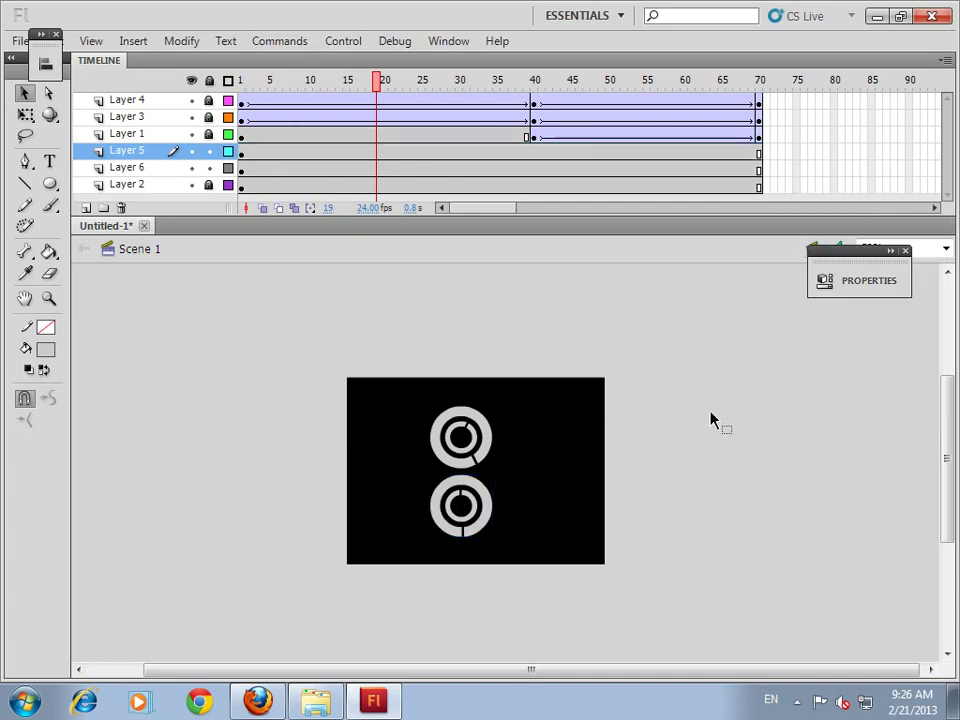
Break apart both lower rings on Layers 5 and 6.
{"action": "left_click_drag", "start_coordinate": [425, 465], "coordinate": [527, 564]}
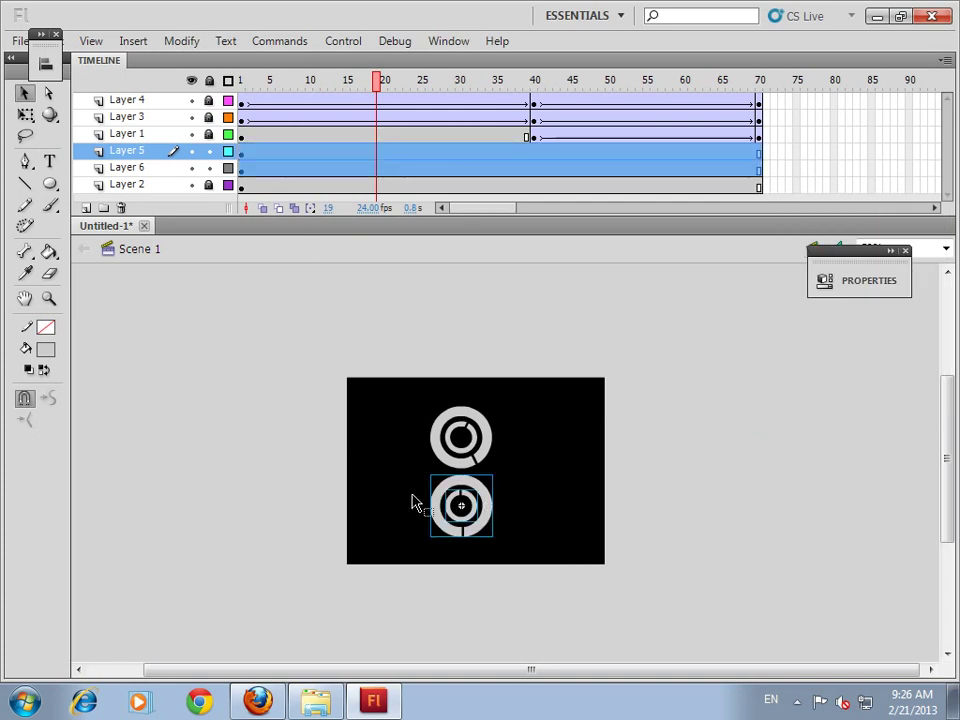
{"action": "right_click", "coordinate": [487, 503]}
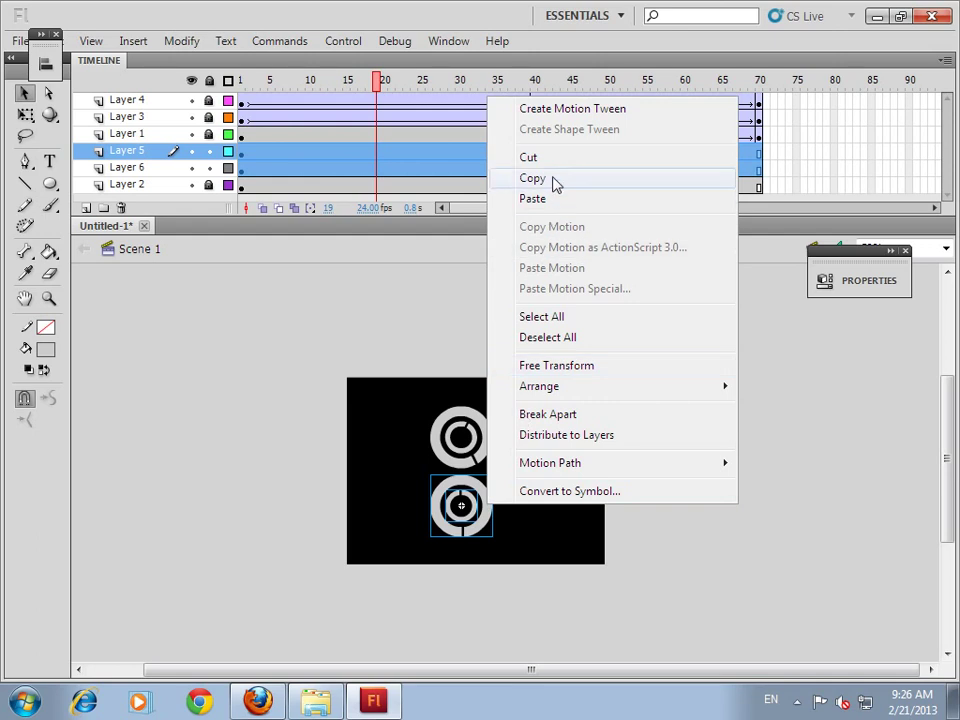
{"action": "left_click", "coordinate": [570, 415]}
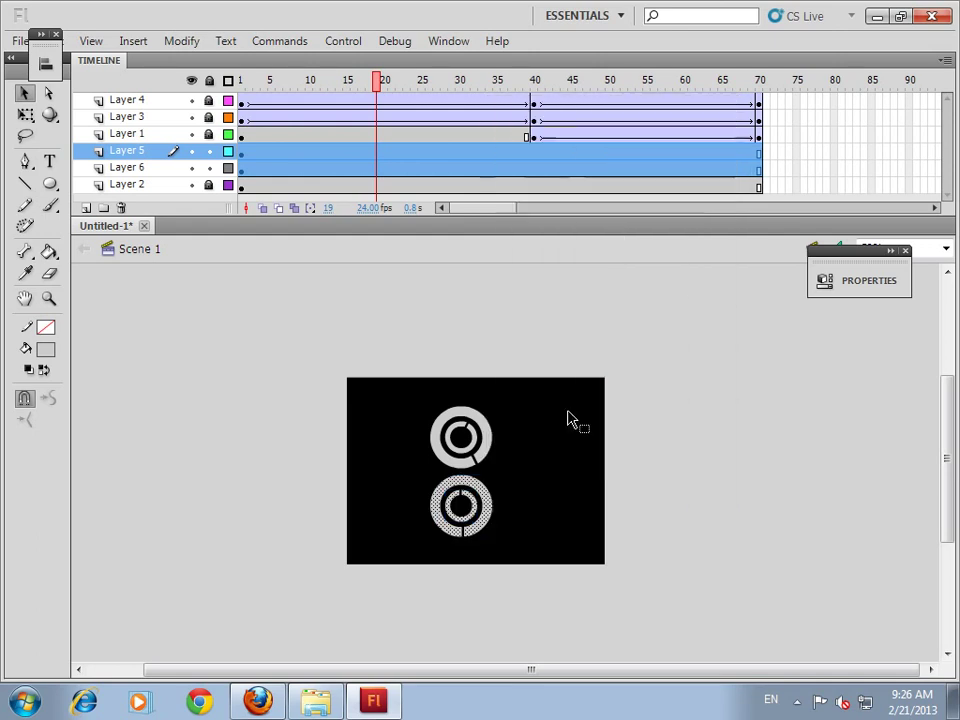
Create classic tweens on Layers 5 and 6, and insert keyframes at frame 40 on both layers.
{"action": "right_click", "coordinate": [243, 155]}
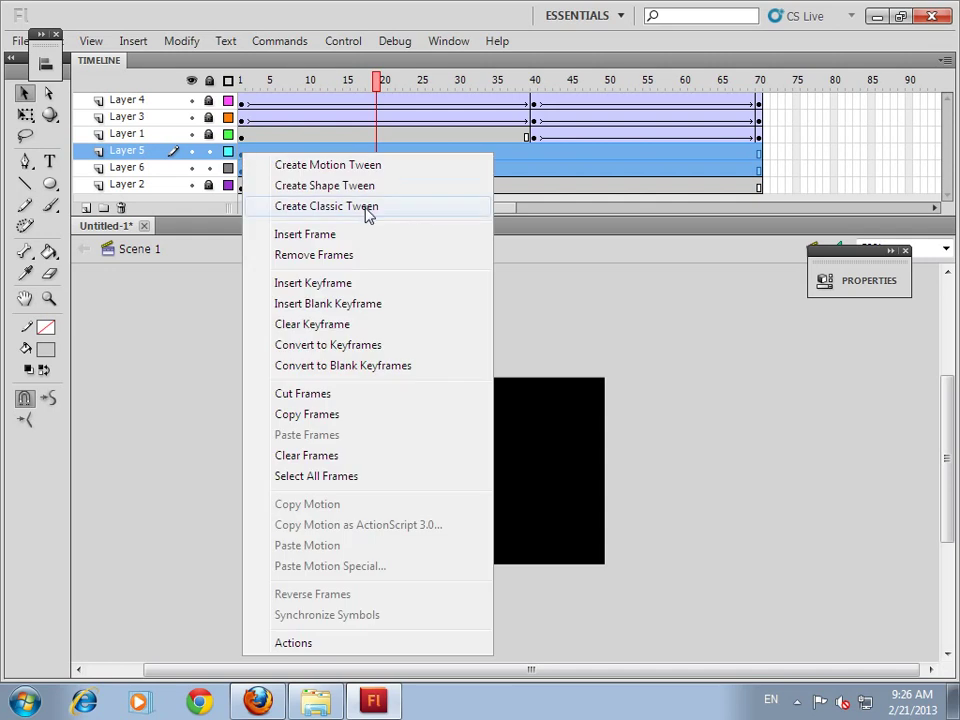
{"action": "left_click", "coordinate": [368, 207]}
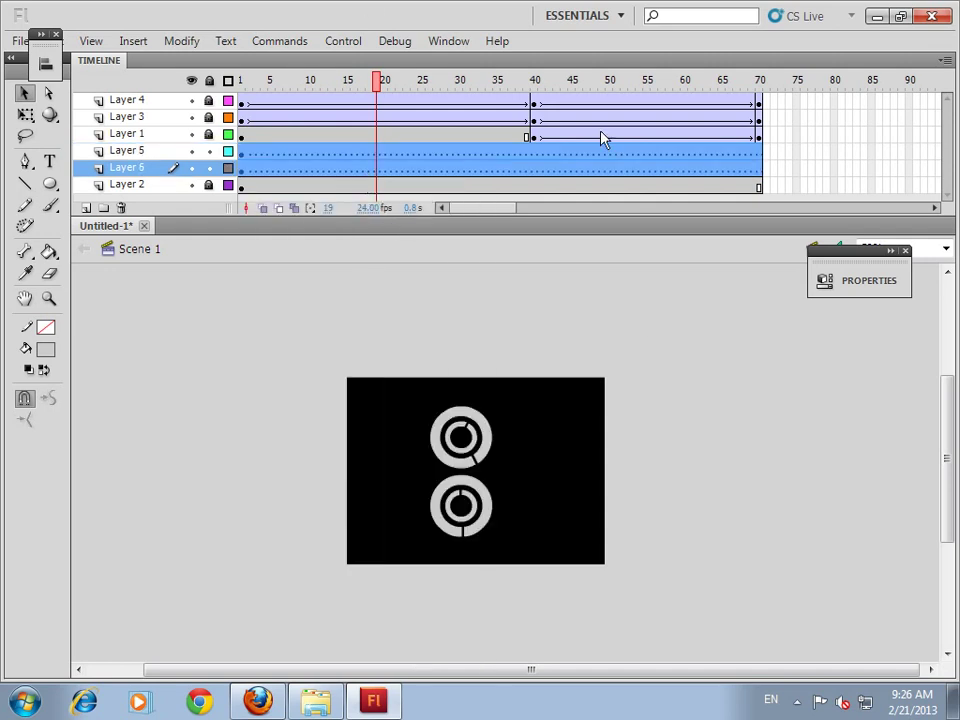
{"action": "left_click", "coordinate": [645, 338]}
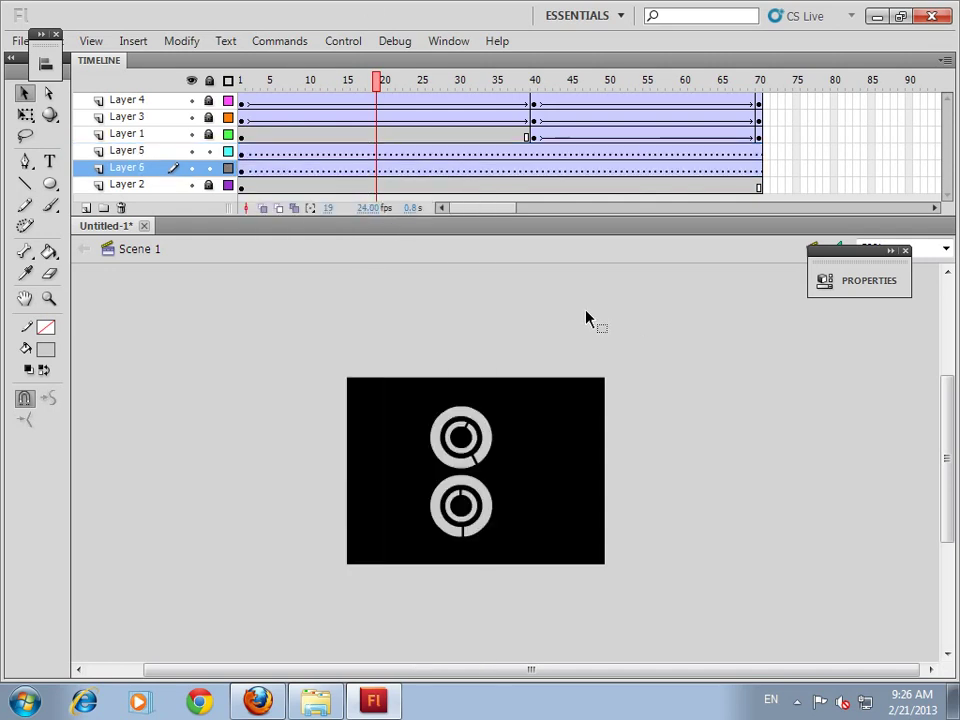
{"action": "left_click", "coordinate": [536, 168]}
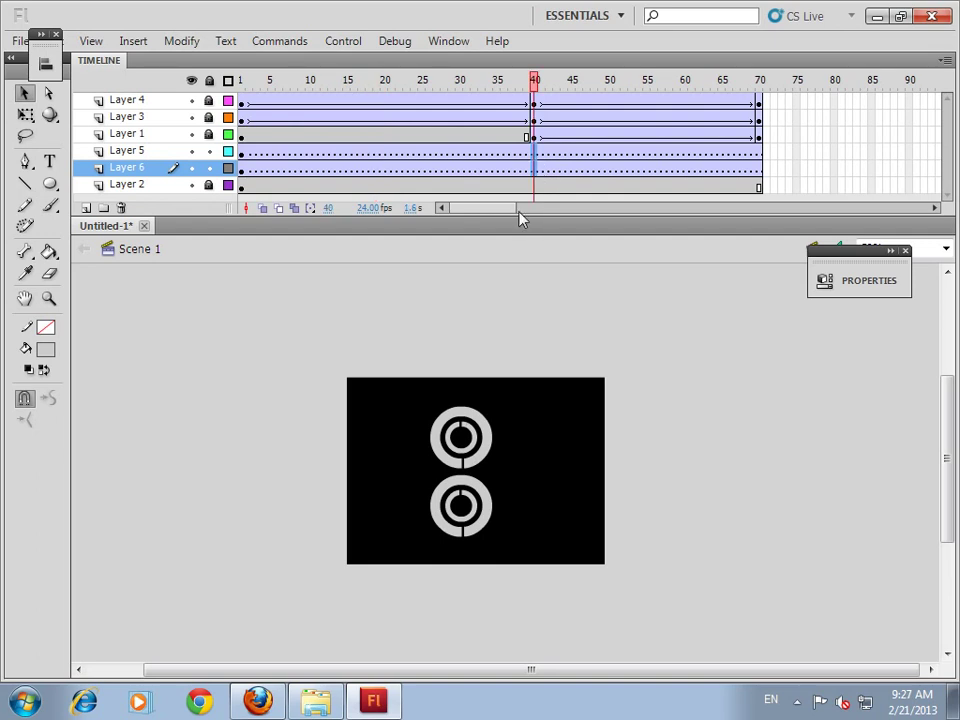
{"action": "key", "text": "F6"}
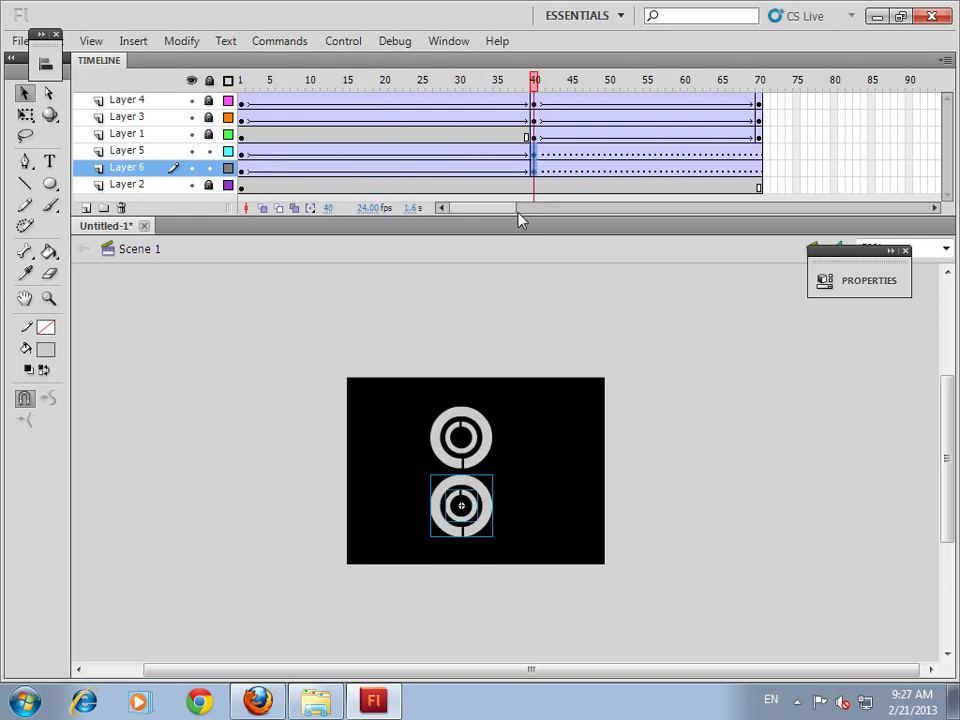
Set the Layer 5 tween starting at frame 1 to rotate CW.
{"action": "left_click", "coordinate": [244, 153]}
{"action": "left_click", "coordinate": [858, 281]}
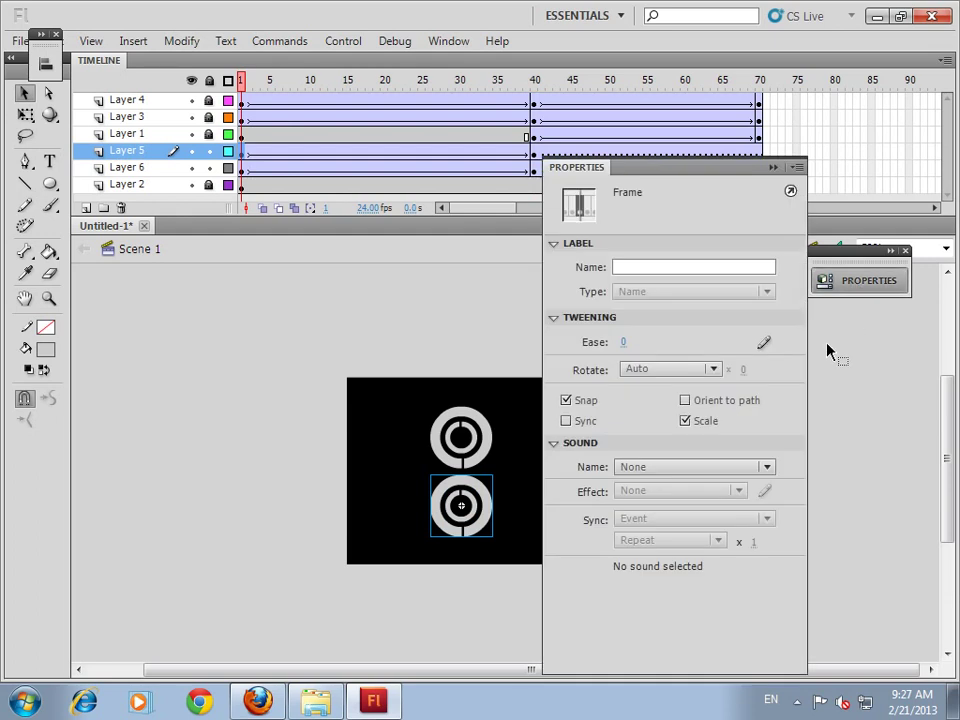
{"action": "left_click_drag", "start_coordinate": [707, 178], "coordinate": [752, 242]}
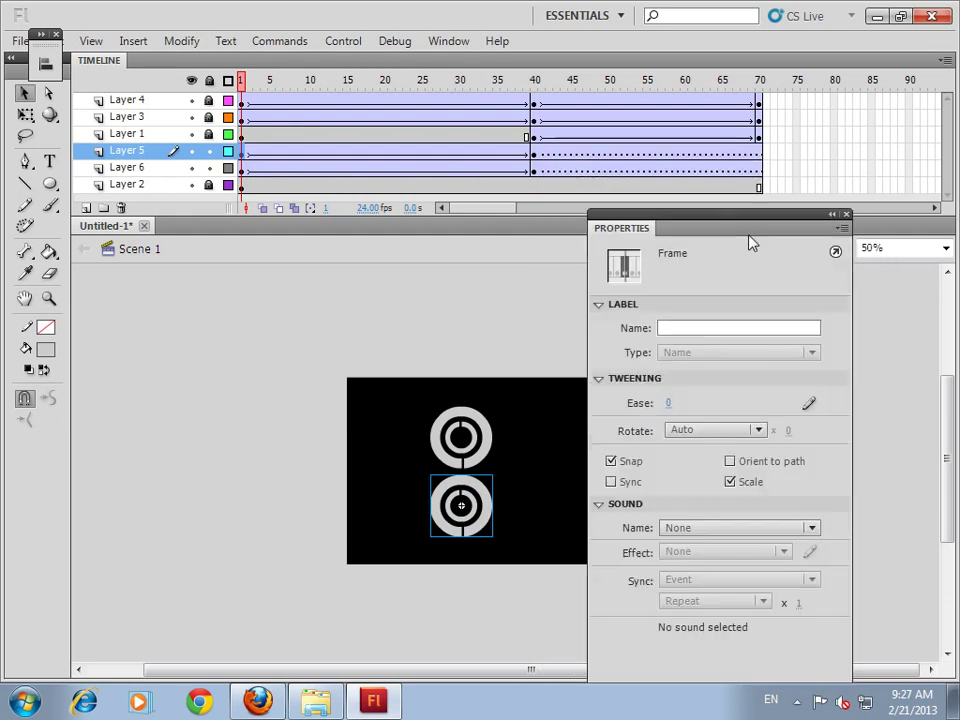
{"action": "left_click", "coordinate": [724, 432]}
{"action": "left_click", "coordinate": [719, 494]}
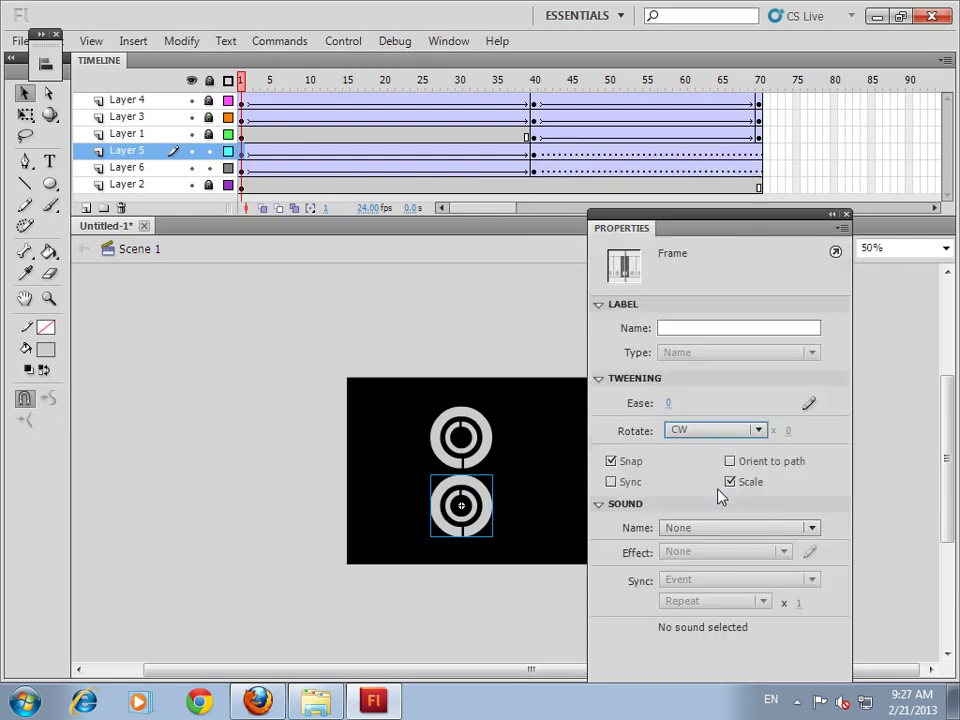
{"action": "left_click", "coordinate": [792, 431]}
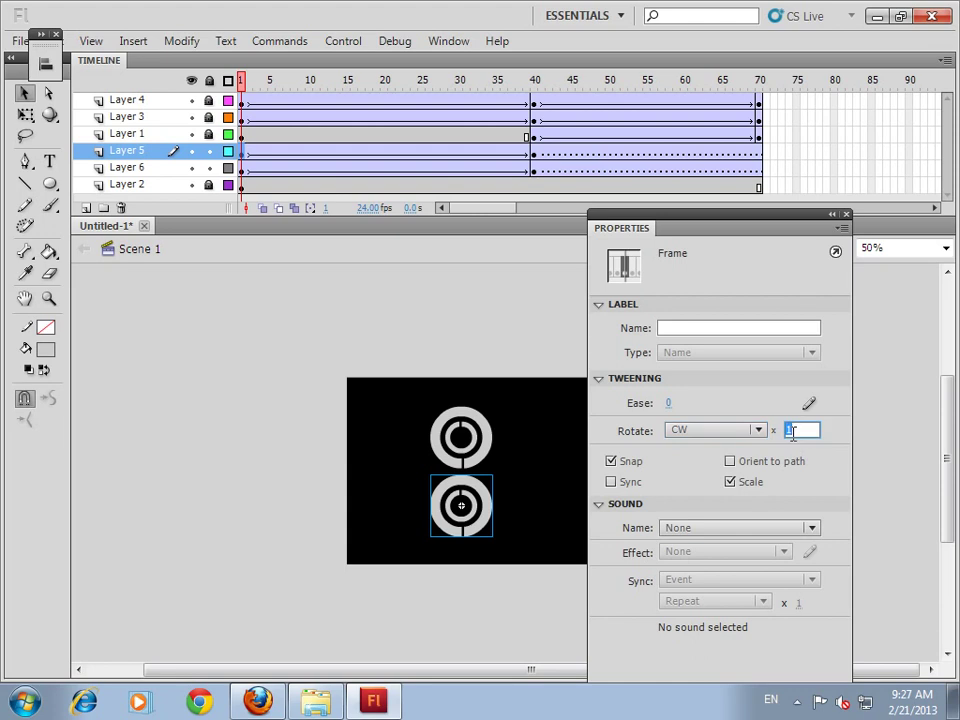
{"action": "left_click", "coordinate": [316, 262]}
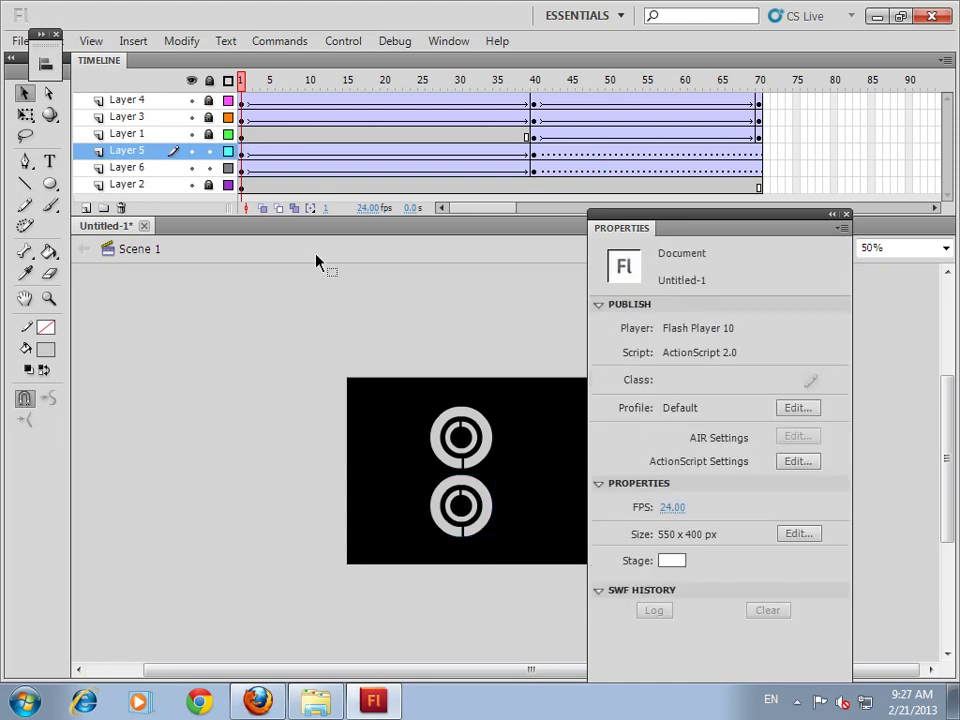
Set the Layer 6 tween starting at frame 1 to rotate CCW 2 times, and play the animation.
{"action": "left_click", "coordinate": [245, 170]}
{"action": "left_click", "coordinate": [710, 432]}
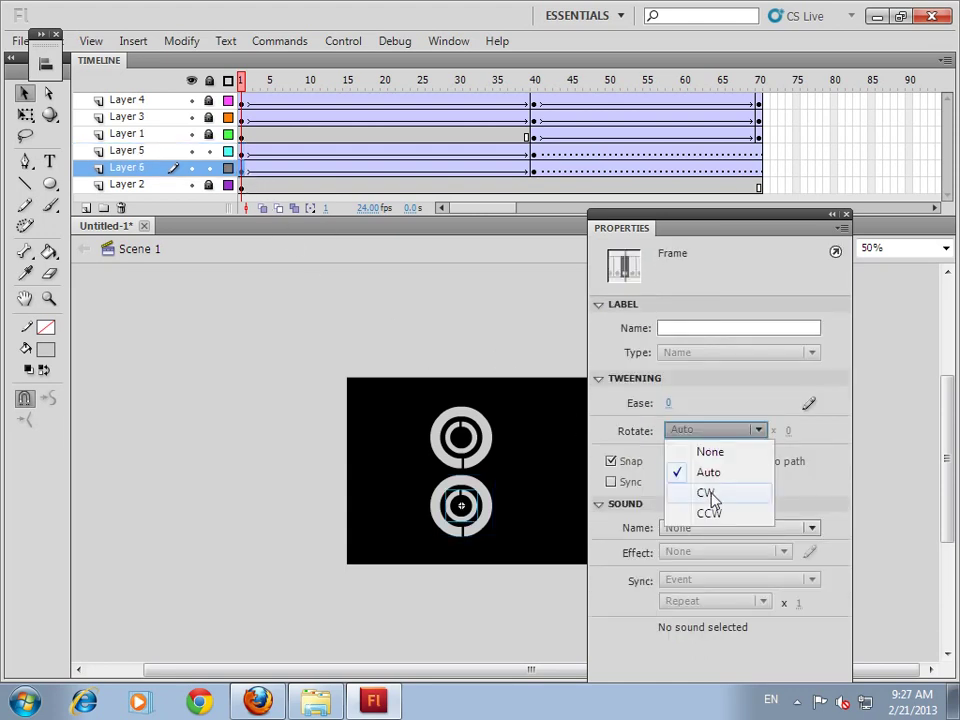
{"action": "left_click", "coordinate": [716, 513]}
{"action": "left_click", "coordinate": [789, 431]}
{"action": "type", "text": "2"}
{"action": "left_click", "coordinate": [390, 343]}
{"action": "key", "text": "Return"}
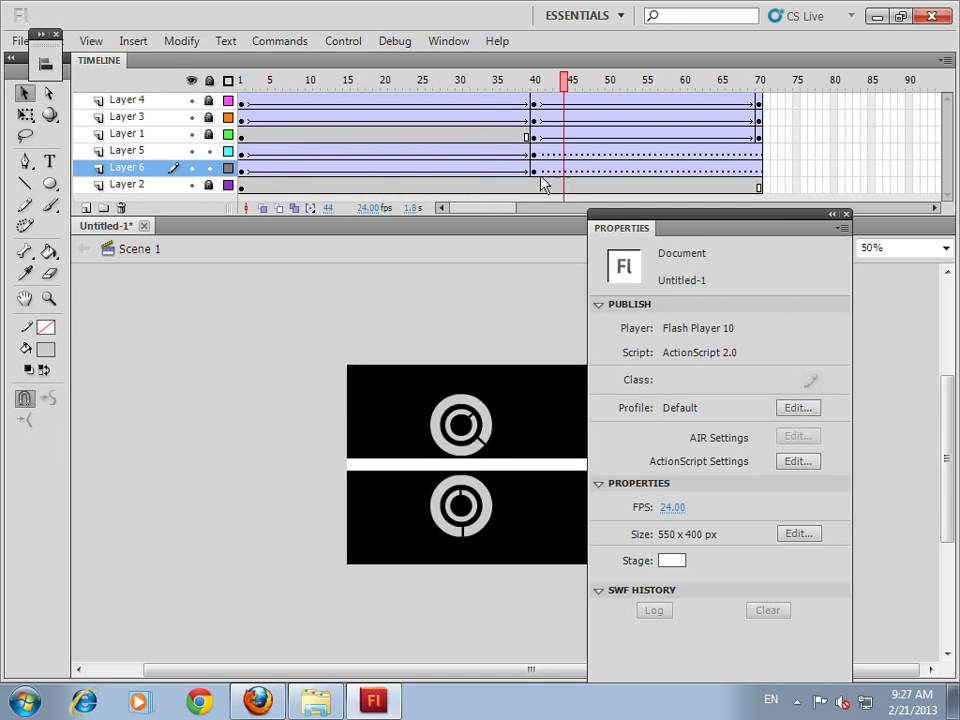
Insert keyframes at frame 70 on Layers 5 and 6, and set Layer 6's tween from frame 40 to rotate CW once.
{"action": "left_click_drag", "start_coordinate": [760, 157], "coordinate": [765, 166]}
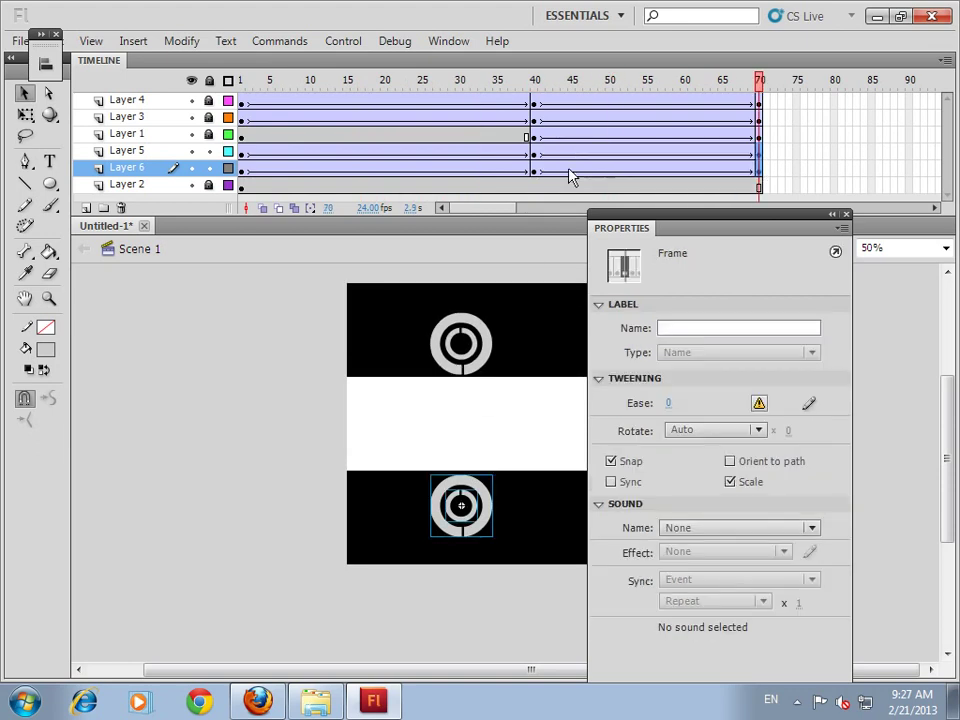
{"action": "left_click", "coordinate": [535, 172]}
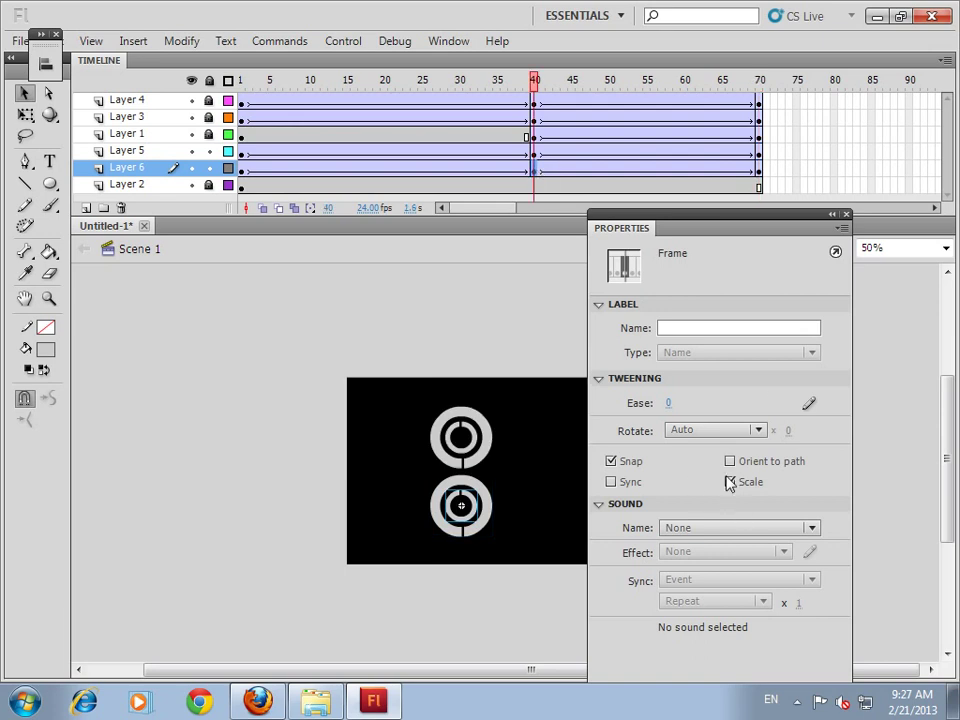
{"action": "left_click", "coordinate": [692, 432]}
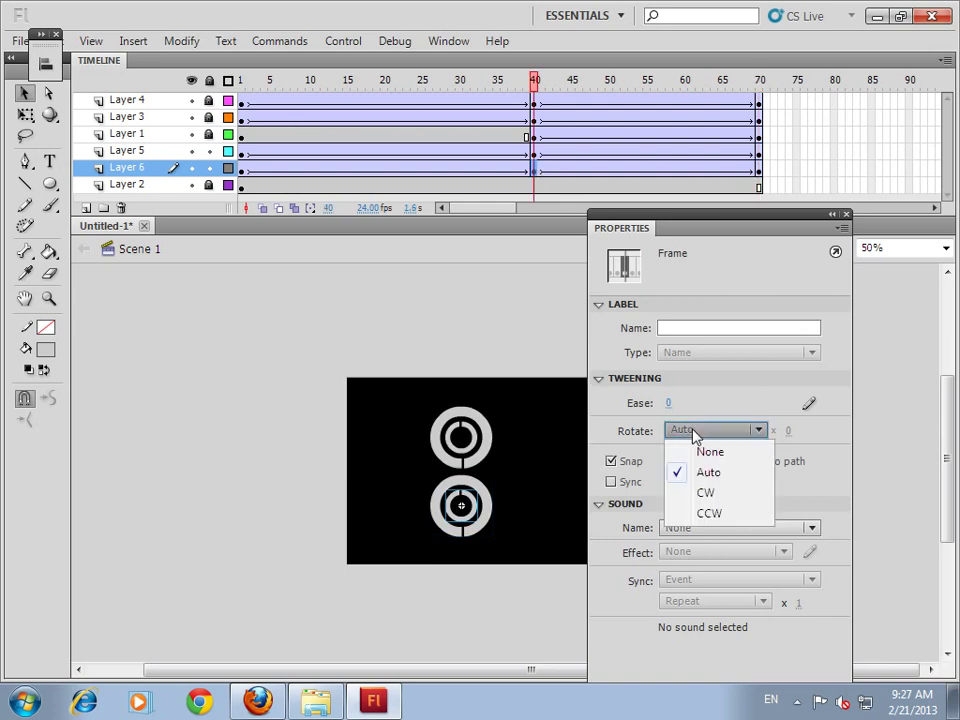
{"action": "left_click", "coordinate": [708, 493]}
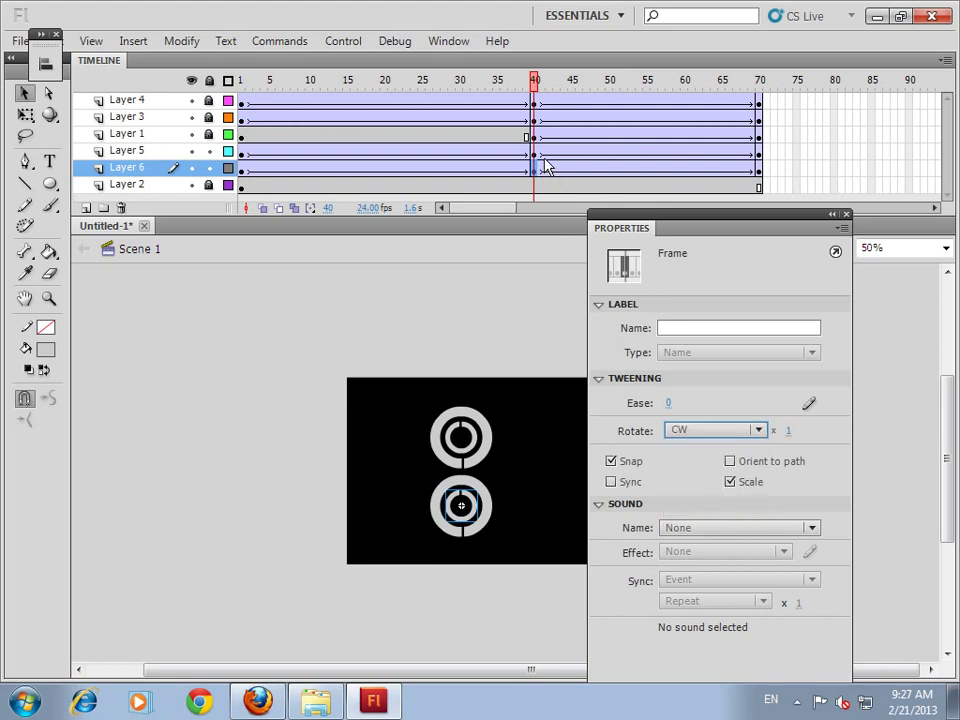
Set Layer 5's tween from frame 40 to rotate CCW once, and play the animation.
{"action": "left_click", "coordinate": [536, 152]}
{"action": "left_click", "coordinate": [729, 434]}
{"action": "left_click", "coordinate": [727, 518]}
{"action": "key", "text": "Return"}
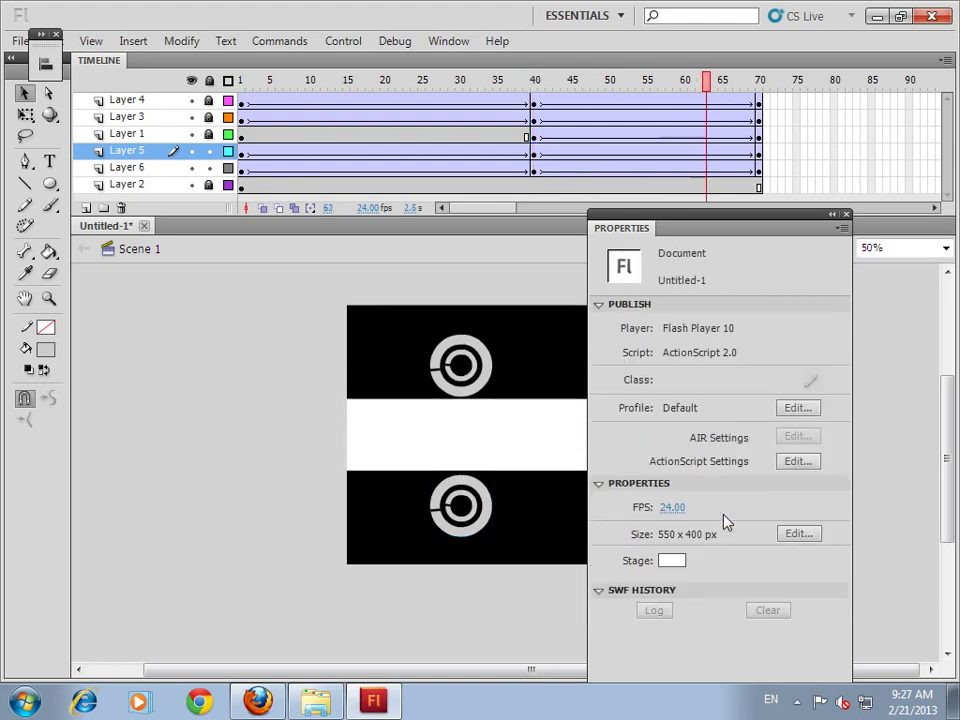
{"action": "key", "text": "Return"}
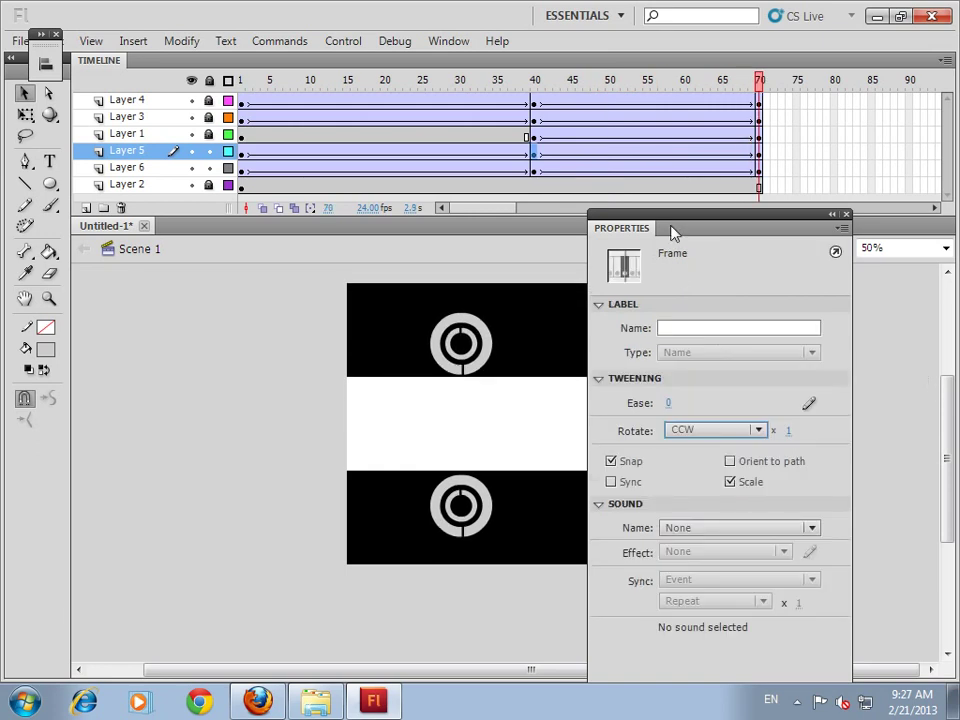
Move both lower rings at frame 70 straight down below the stage to a Y position of 409.
{"action": "left_click", "coordinate": [760, 187]}
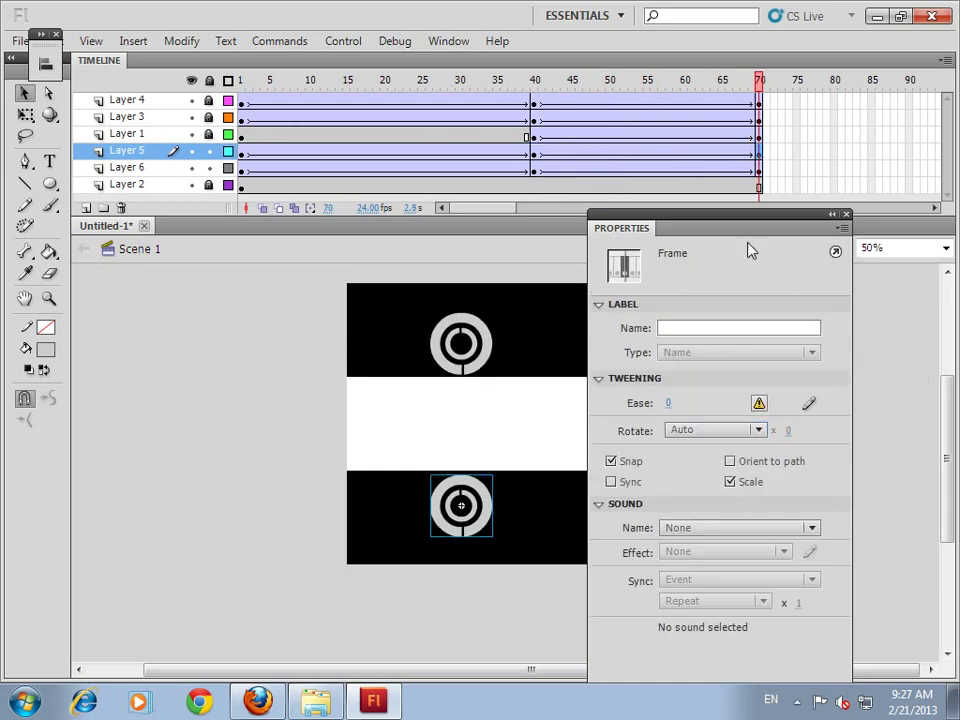
{"action": "left_click_drag", "start_coordinate": [418, 461], "coordinate": [579, 591]}
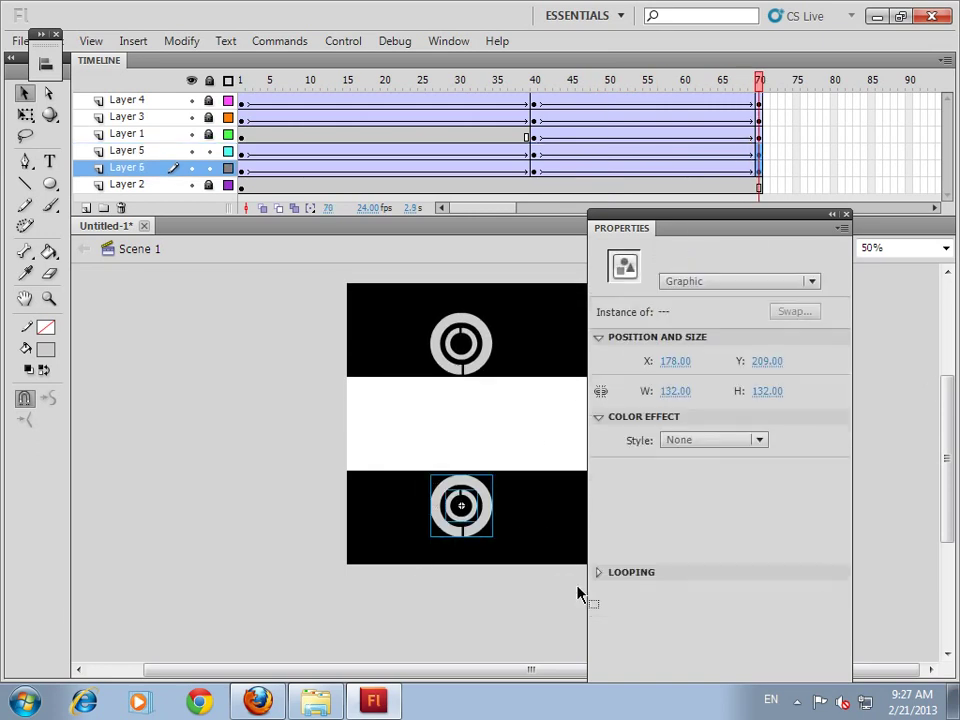
{"action": "key", "text": "shift+Down"}
{"action": "key", "text": "shift+Down"}
{"action": "key", "text": "shift+Down"}
{"action": "key", "text": "shift+Down"}
{"action": "key", "text": "shift+Down"}
{"action": "key", "text": "shift+Down"}
{"action": "key", "text": "shift+Down"}
{"action": "key", "text": "shift+Down"}
{"action": "key", "text": "shift+Down"}
{"action": "key", "text": "shift+Down"}
{"action": "key", "text": "shift+Down"}
{"action": "key", "text": "shift+Down"}
{"action": "key", "text": "shift+Down"}
{"action": "key", "text": "shift+Down"}
{"action": "key", "text": "shift+Down"}
{"action": "key", "text": "shift+Down"}
{"action": "key", "text": "shift+Down"}
{"action": "key", "text": "shift+Down"}
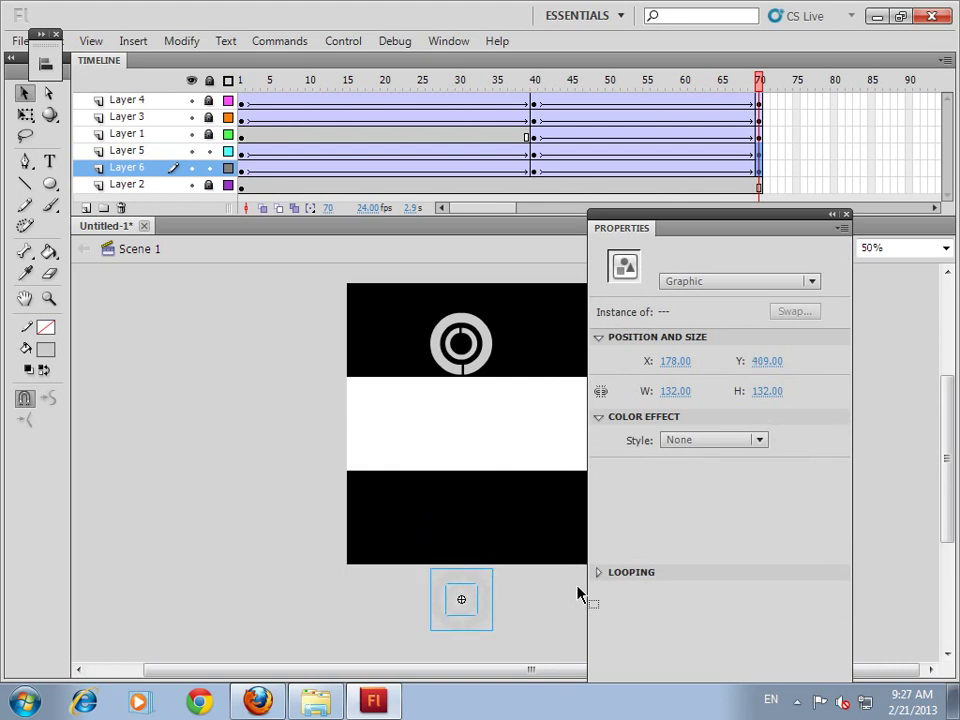
Add keyframes at frames 40 and 70 on Layer 2 with a classic tween between them, and move the collapsed Properties panel off the stage.
{"action": "left_click", "coordinate": [535, 187]}
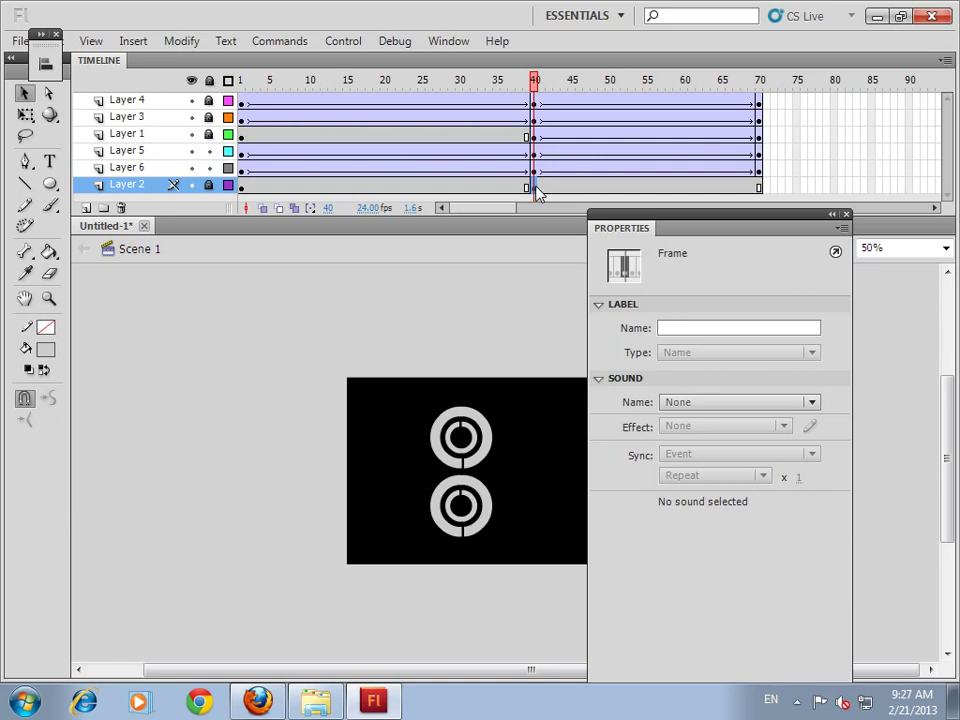
{"action": "right_click", "coordinate": [538, 195]}
{"action": "left_click", "coordinate": [609, 231]}
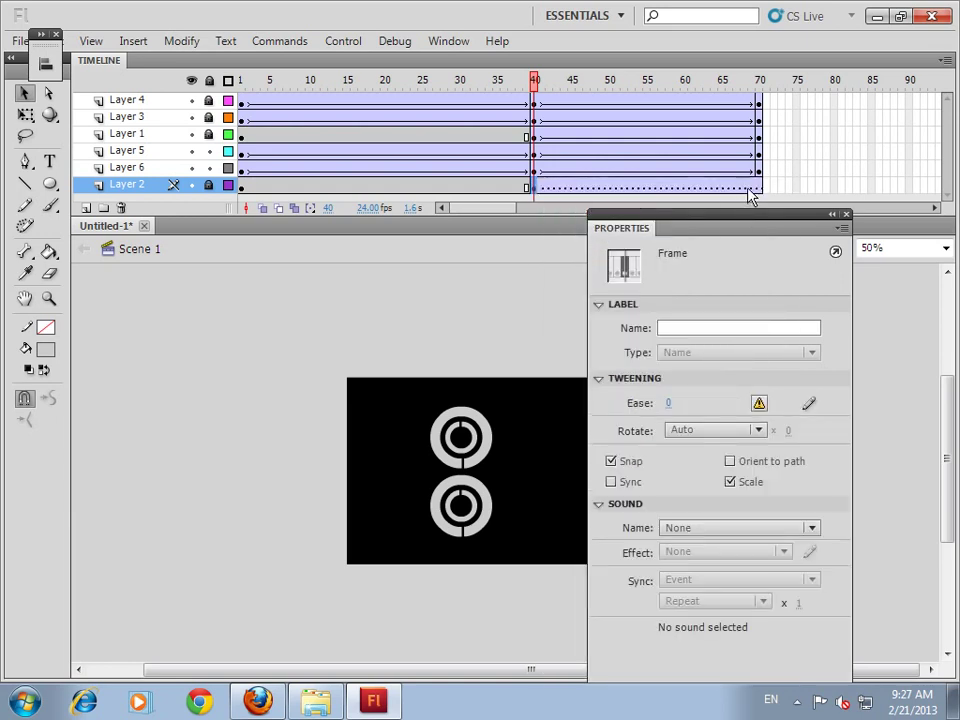
{"action": "left_click", "coordinate": [758, 190]}
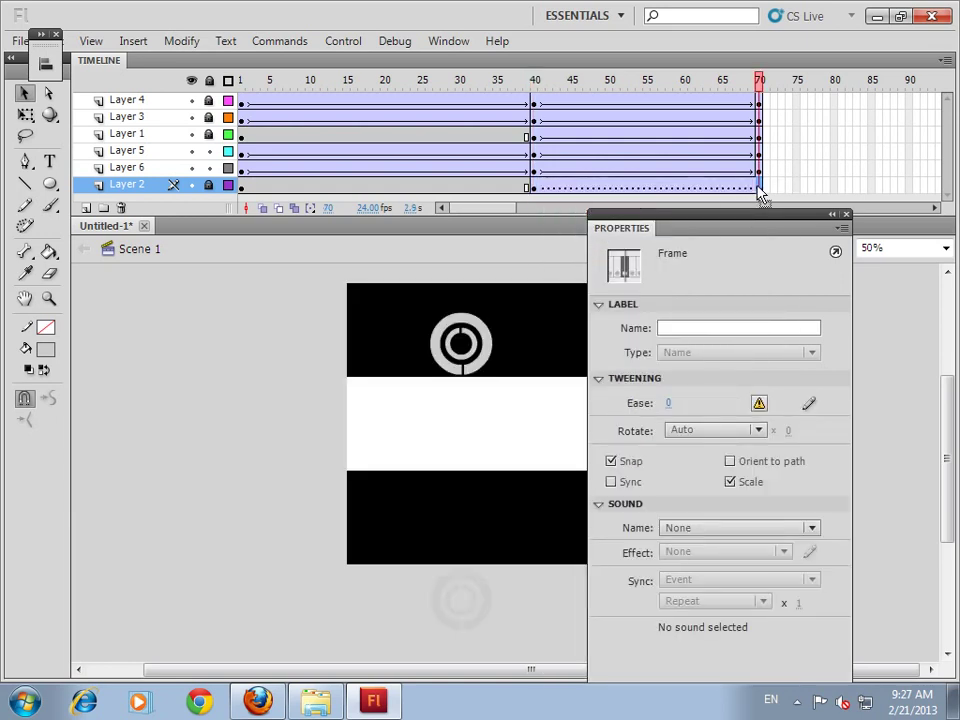
{"action": "left_click", "coordinate": [830, 214]}
{"action": "left_click_drag", "start_coordinate": [638, 222], "coordinate": [817, 297]}
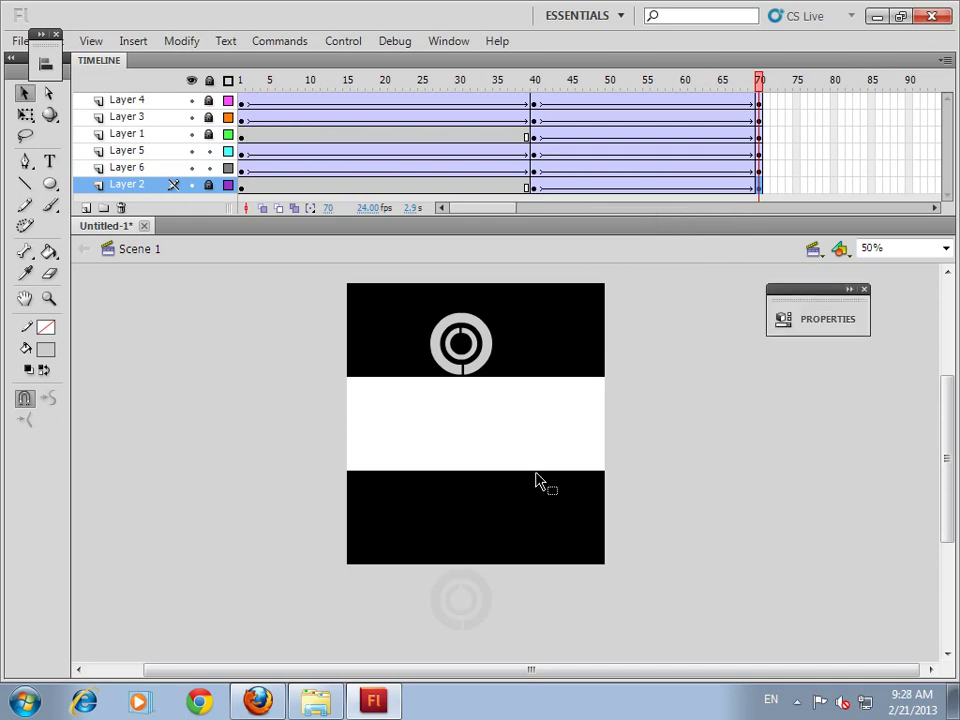
Unlock Layer 2, move the lower black rectangle at frame 70 straight down below the stage behind its rings, and play the animation.
{"action": "left_click_drag", "start_coordinate": [448, 530], "coordinate": [459, 540]}
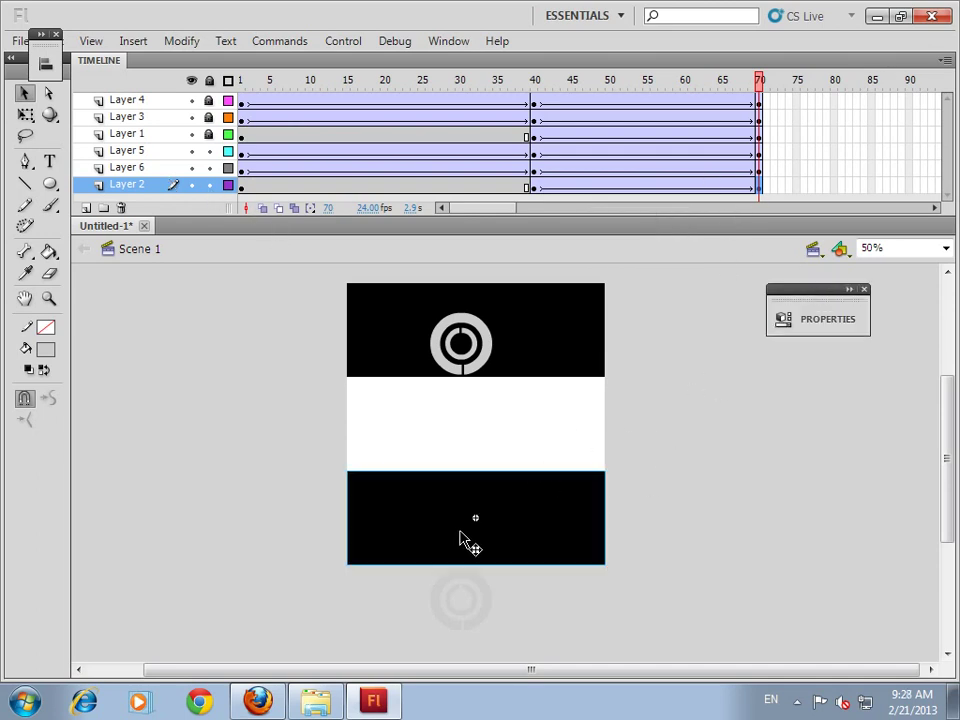
{"action": "key", "text": "shift+Down"}
{"action": "key", "text": "shift+Down"}
{"action": "key", "text": "shift+Down"}
{"action": "key", "text": "shift+Down"}
{"action": "key", "text": "shift+Down"}
{"action": "key", "text": "shift+Down"}
{"action": "key", "text": "shift+Down"}
{"action": "key", "text": "shift+Down"}
{"action": "key", "text": "shift+Down"}
{"action": "key", "text": "shift+Down"}
{"action": "key", "text": "shift+Down"}
{"action": "key", "text": "shift+Down"}
{"action": "key", "text": "shift+Down"}
{"action": "key", "text": "shift+Down"}
{"action": "key", "text": "shift+Down"}
{"action": "key", "text": "shift+Down"}
{"action": "key", "text": "shift+Down"}
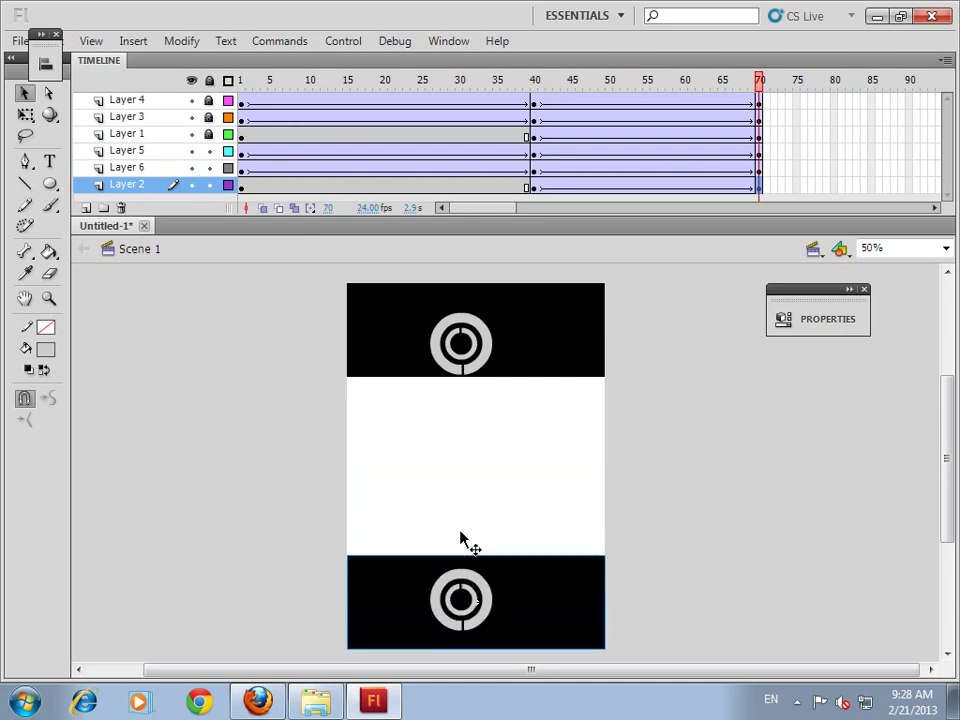
{"action": "key", "text": "Down"}
{"action": "key", "text": "Down"}
{"action": "key", "text": "Down"}
{"action": "key", "text": "Down"}
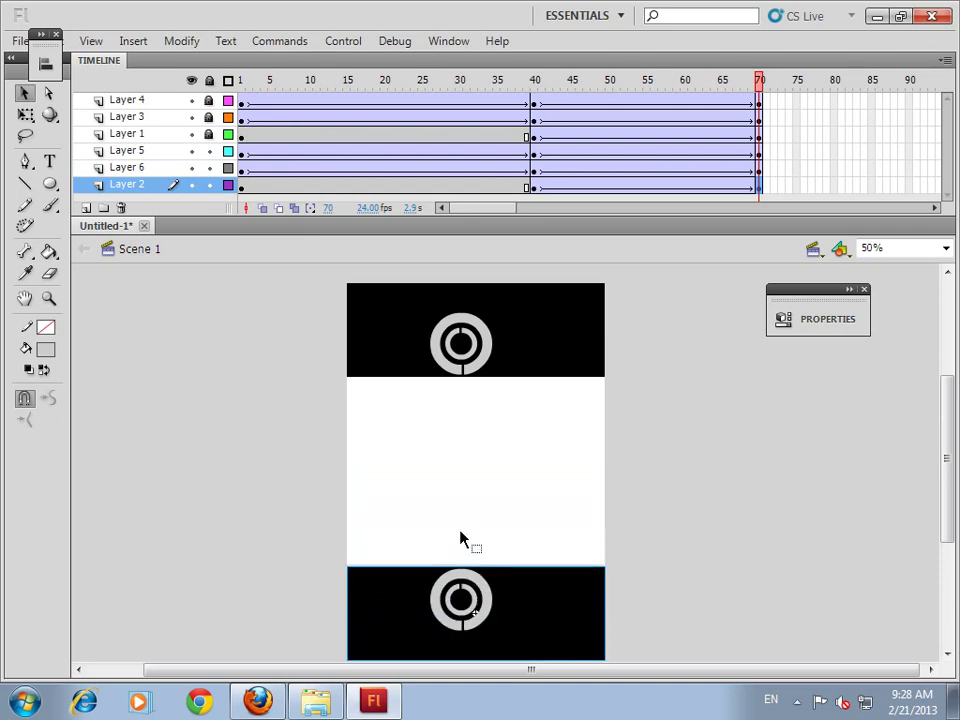
{"action": "key", "text": "Return"}
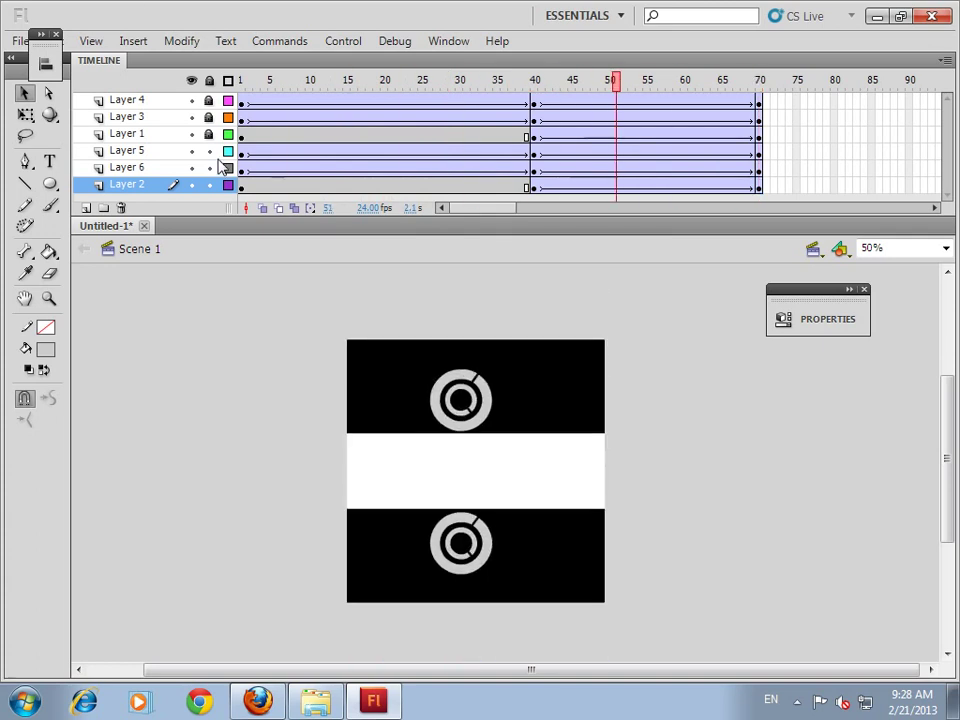
Lock Layers 5, 6 and 2, and add a new layer above Layer 4 with its first frame selected.
{"action": "left_click_drag", "start_coordinate": [209, 150], "coordinate": [209, 184]}
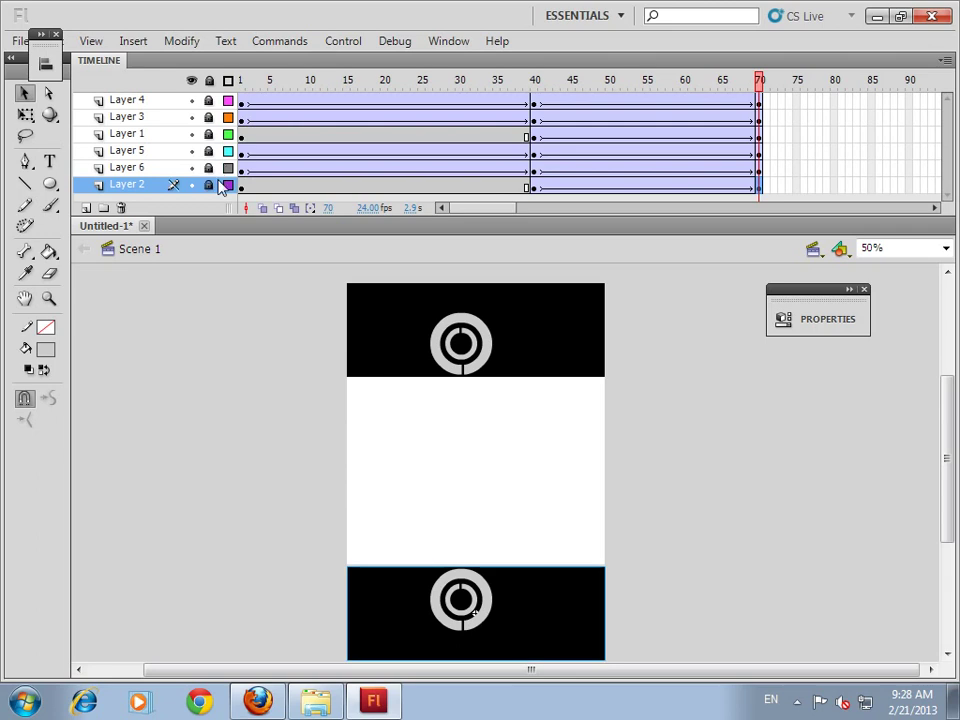
{"action": "left_click", "coordinate": [148, 101]}
{"action": "left_click", "coordinate": [86, 208]}
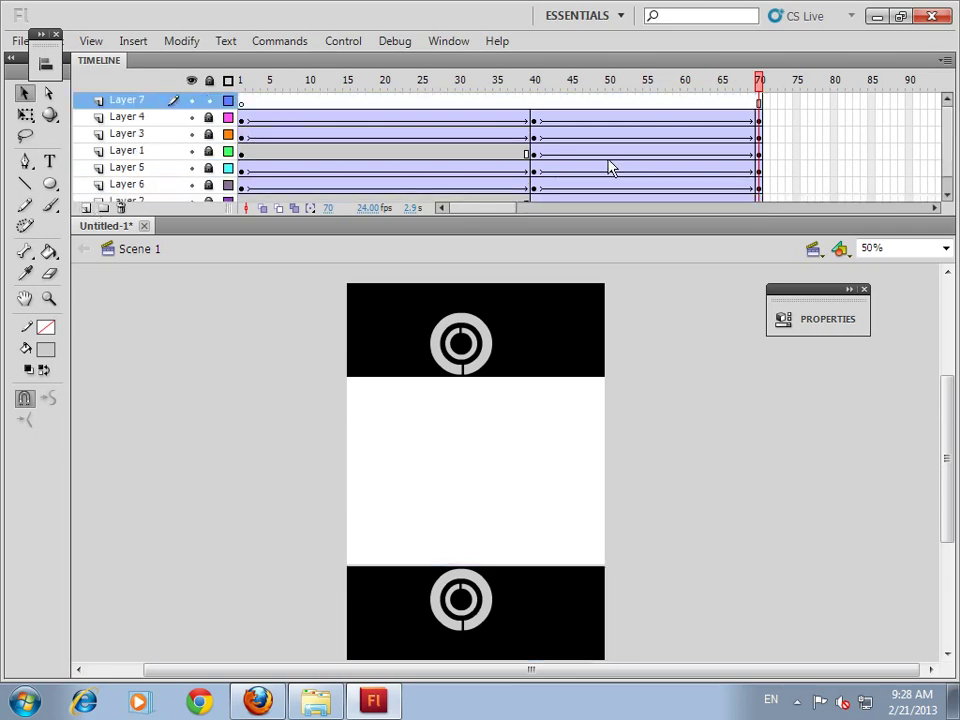
{"action": "left_click", "coordinate": [246, 104]}
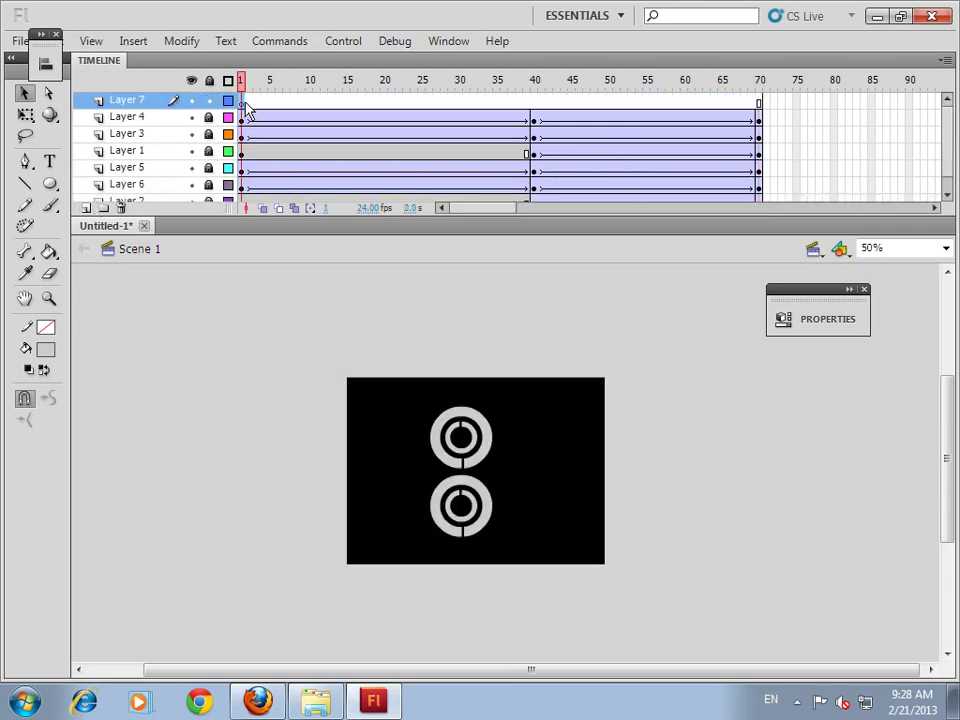
Enlarge the timeline to show every layer, and hide the six layers below Layer 7.
{"action": "left_click_drag", "start_coordinate": [632, 217], "coordinate": [636, 306]}
{"action": "left_click_drag", "start_coordinate": [575, 533], "coordinate": [570, 493]}
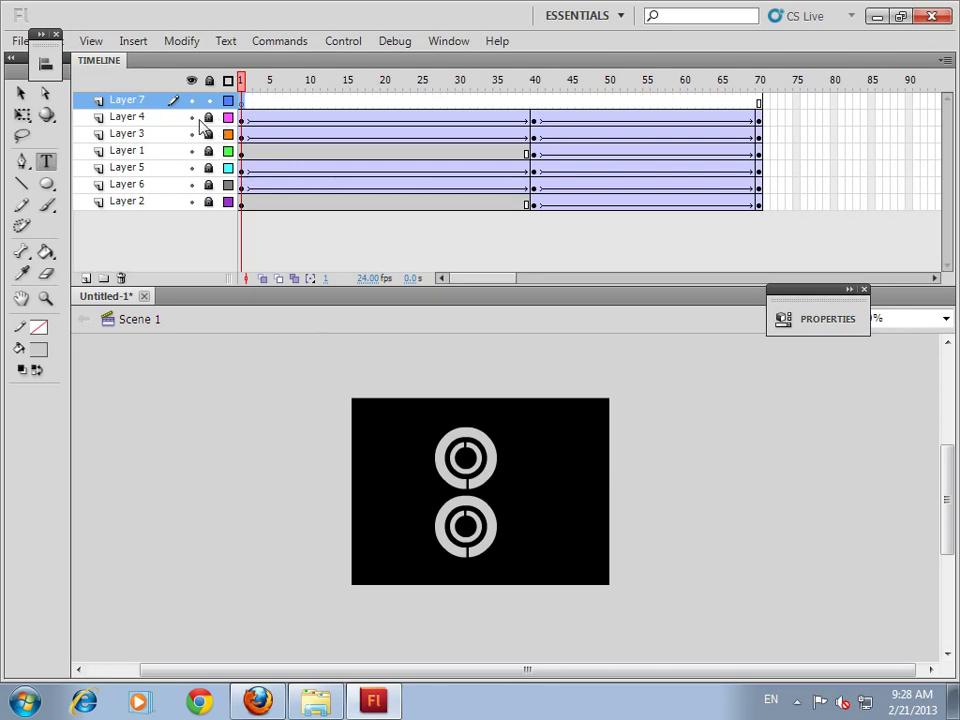
{"action": "left_click_drag", "start_coordinate": [193, 133], "coordinate": [191, 201]}
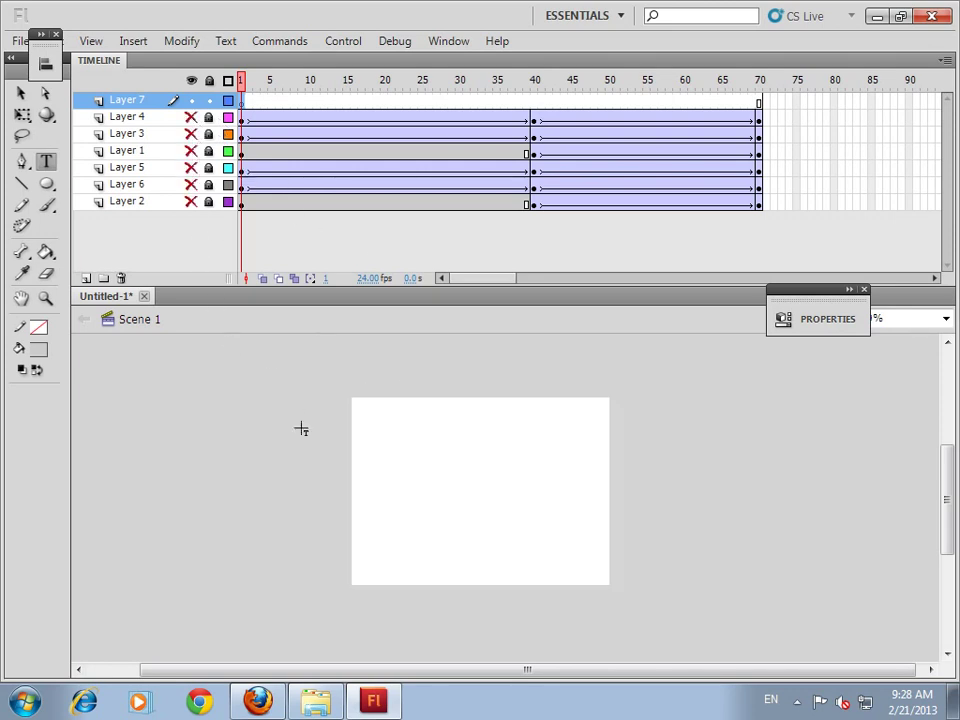
Add the text "Motion Preset" on the stage in frame 1 of Layer 7.
{"action": "left_click", "coordinate": [445, 494]}
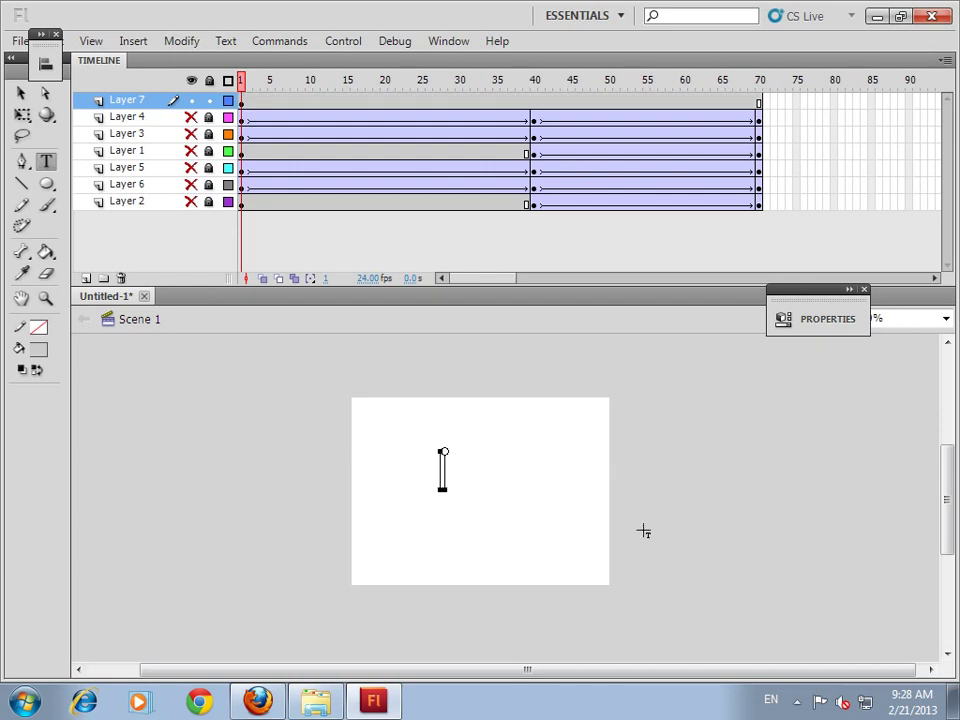
{"action": "type", "text": "Motin"}
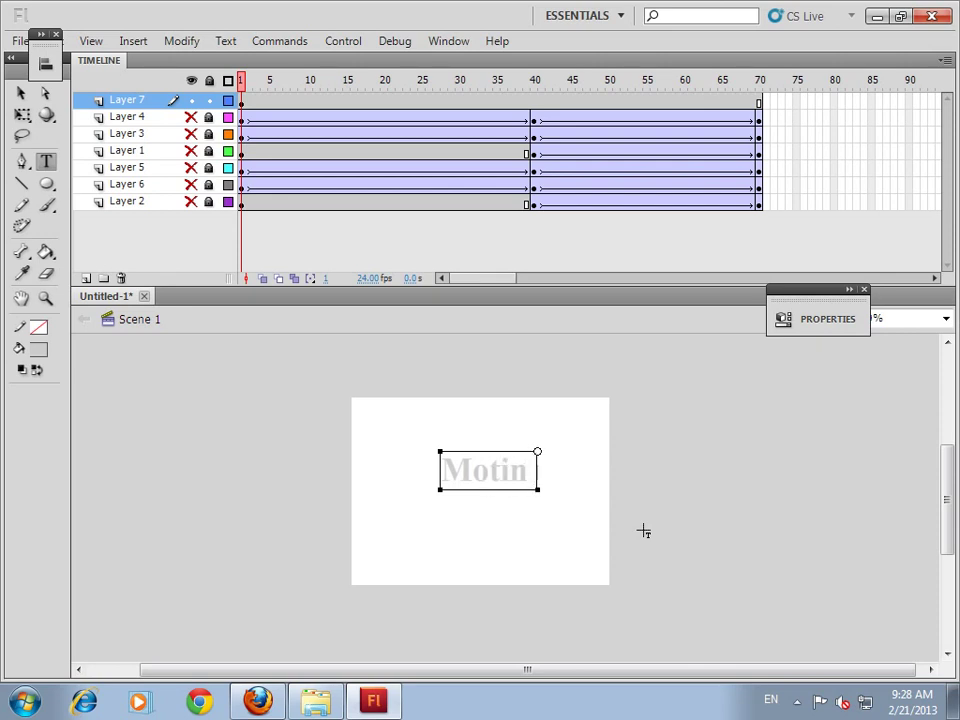
{"action": "key", "text": "BackSpace"}
{"action": "type", "text": "on Press"}
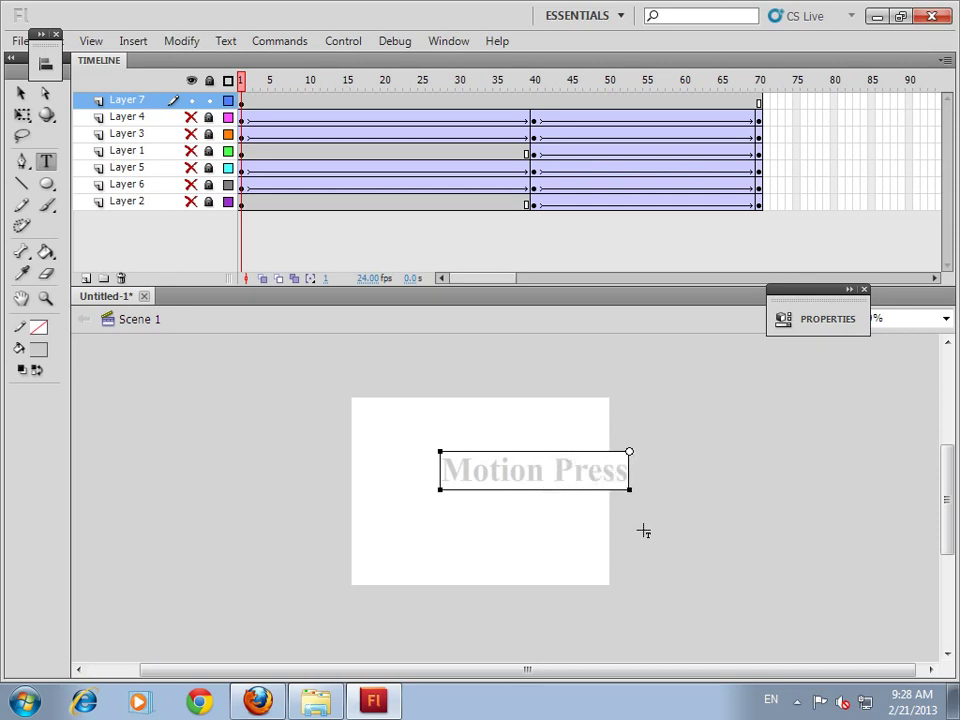
{"action": "key", "text": "BackSpace"}
{"action": "type", "text": "et"}
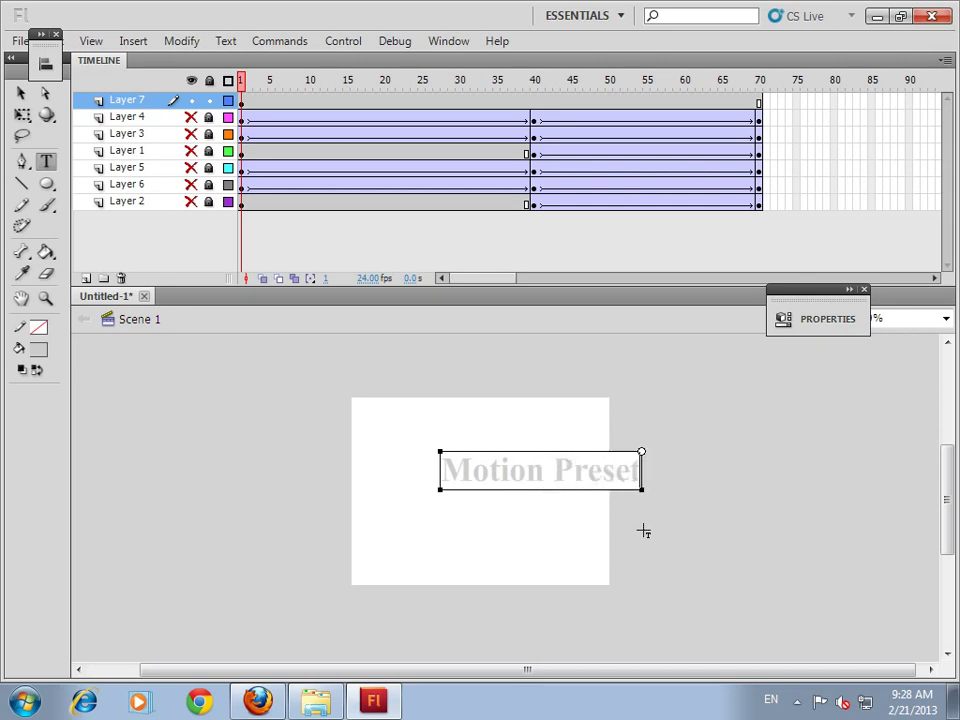
{"action": "left_click", "coordinate": [21, 93]}
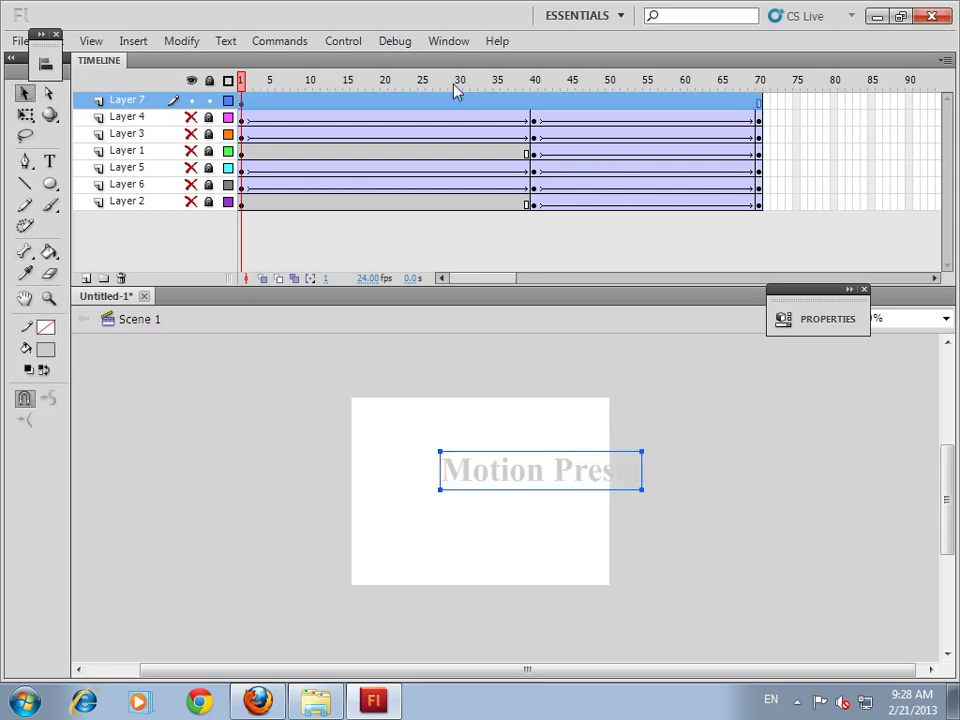
Open Motion Presets as a separate panel beside the stage, and close the Library panel group.
{"action": "left_click", "coordinate": [448, 42]}
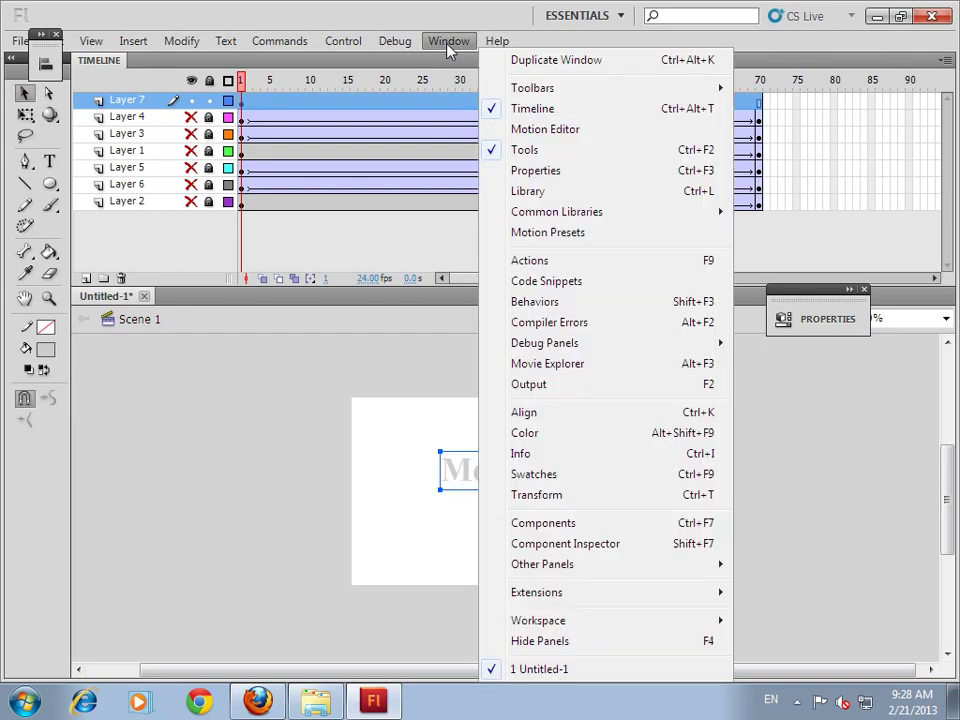
{"action": "left_click", "coordinate": [594, 236]}
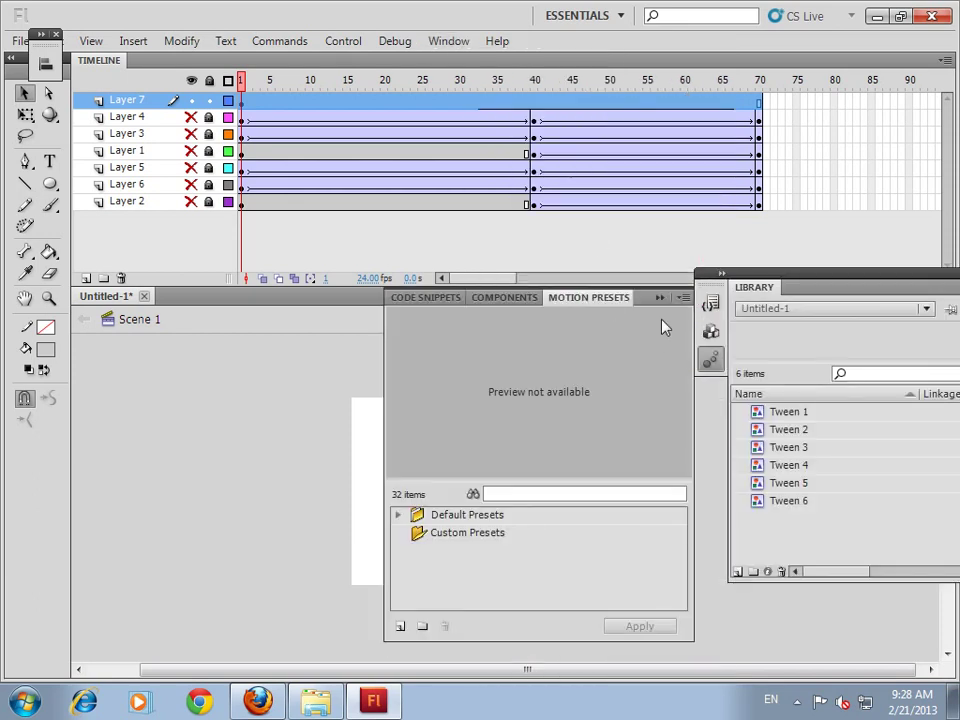
{"action": "left_click_drag", "start_coordinate": [610, 304], "coordinate": [388, 358]}
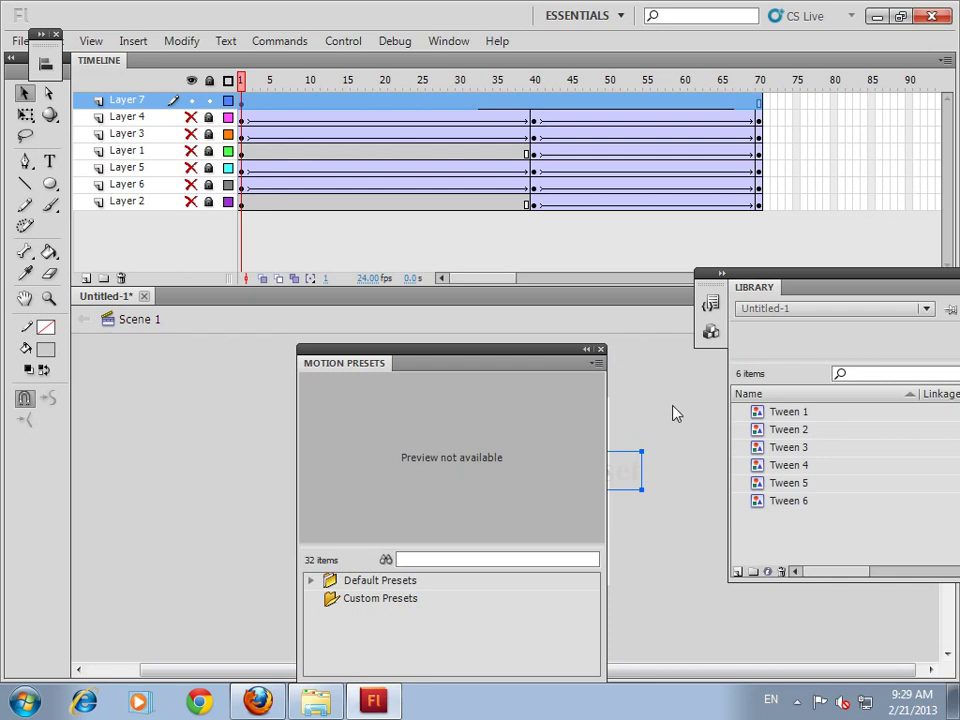
{"action": "left_click_drag", "start_coordinate": [855, 272], "coordinate": [830, 300]}
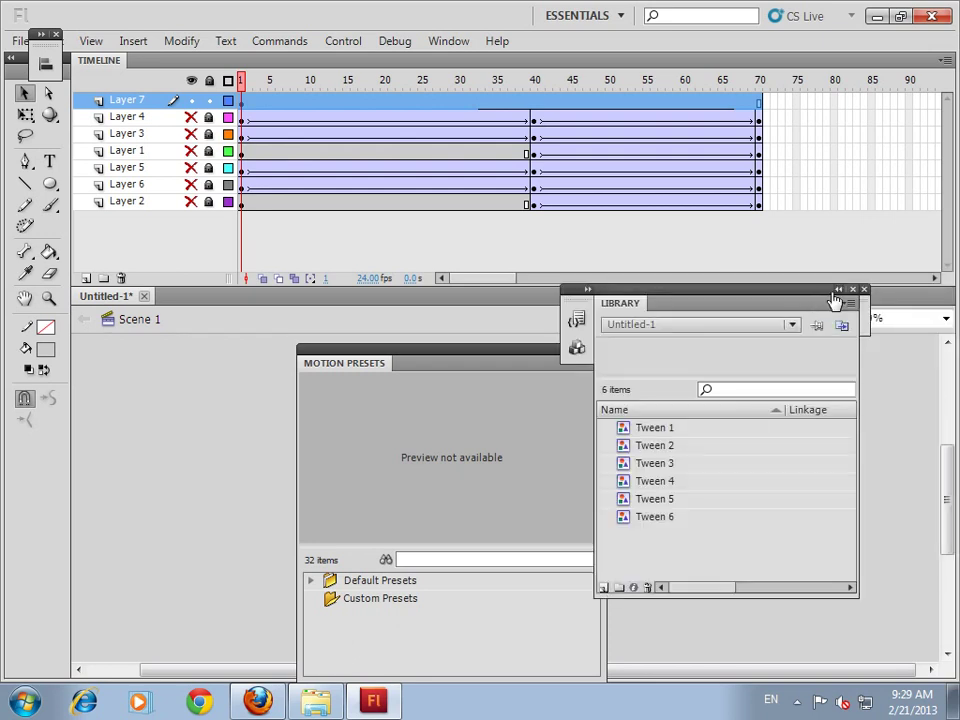
{"action": "left_click", "coordinate": [838, 290]}
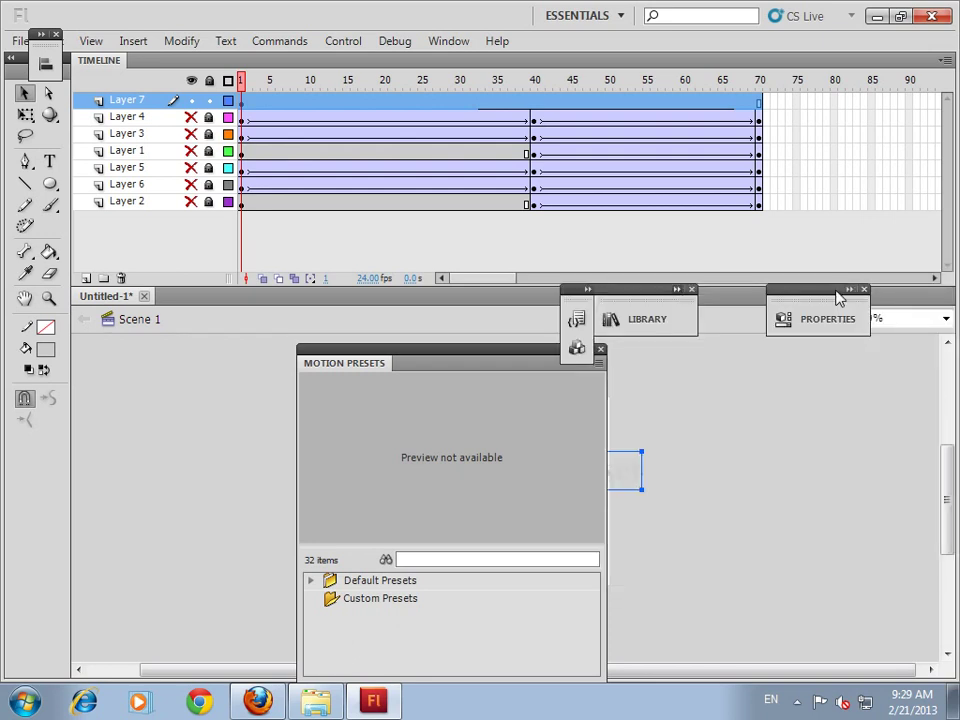
{"action": "left_click", "coordinate": [692, 290]}
{"action": "left_click_drag", "start_coordinate": [493, 363], "coordinate": [816, 270]}
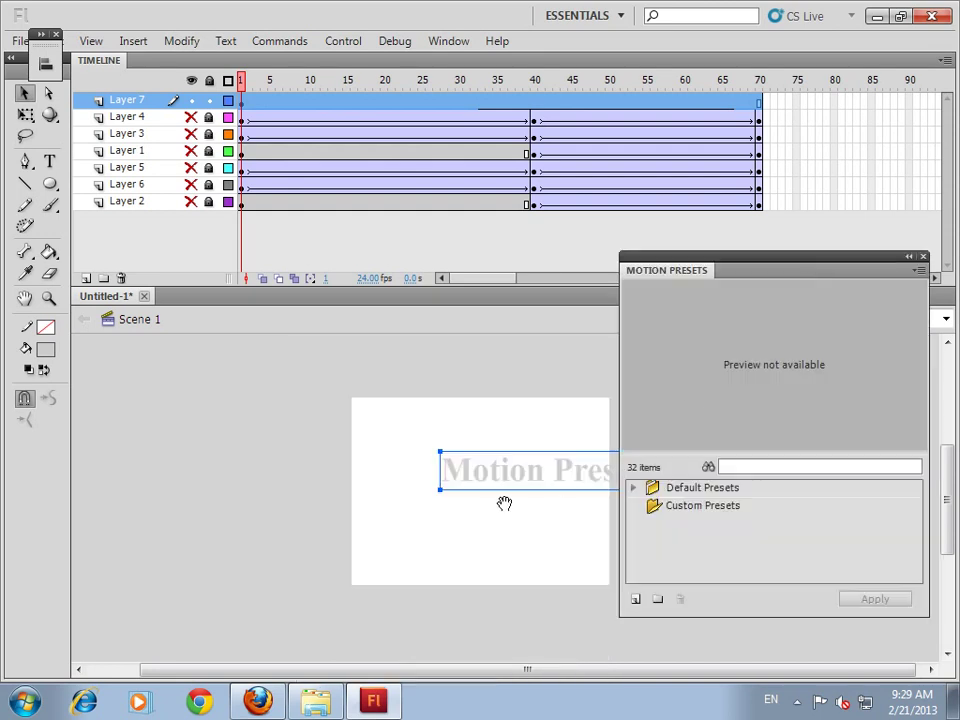
{"action": "left_click_drag", "start_coordinate": [712, 273], "coordinate": [742, 258]}
Move the "Motion Preset" text to the middle of the stage and colour it red.
{"action": "left_click_drag", "start_coordinate": [498, 451], "coordinate": [454, 478]}
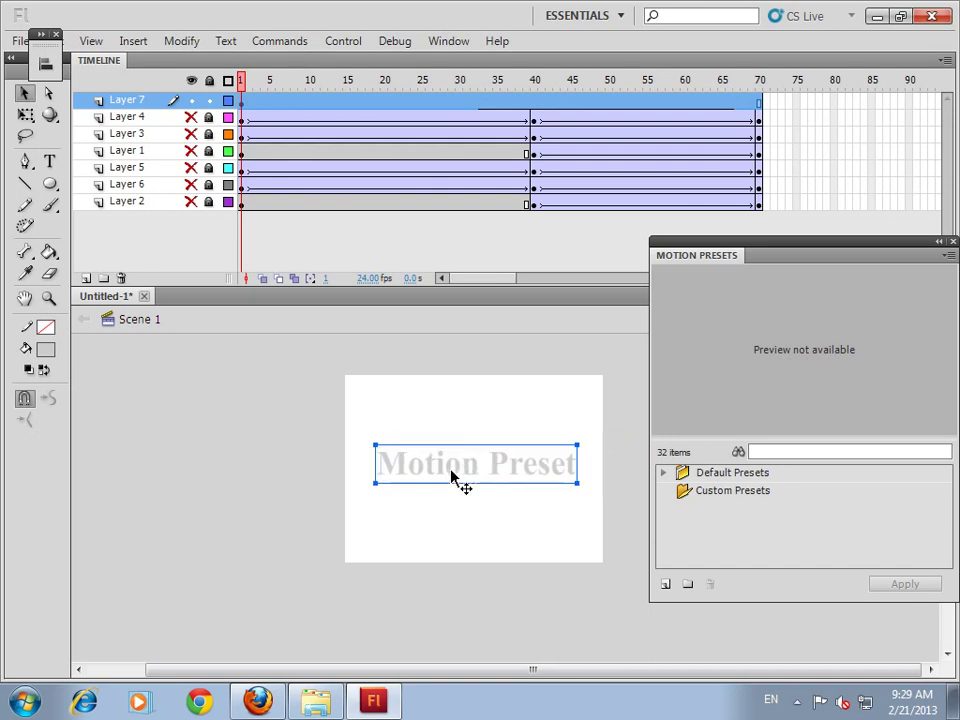
{"action": "left_click", "coordinate": [46, 351]}
{"action": "left_click", "coordinate": [59, 448]}
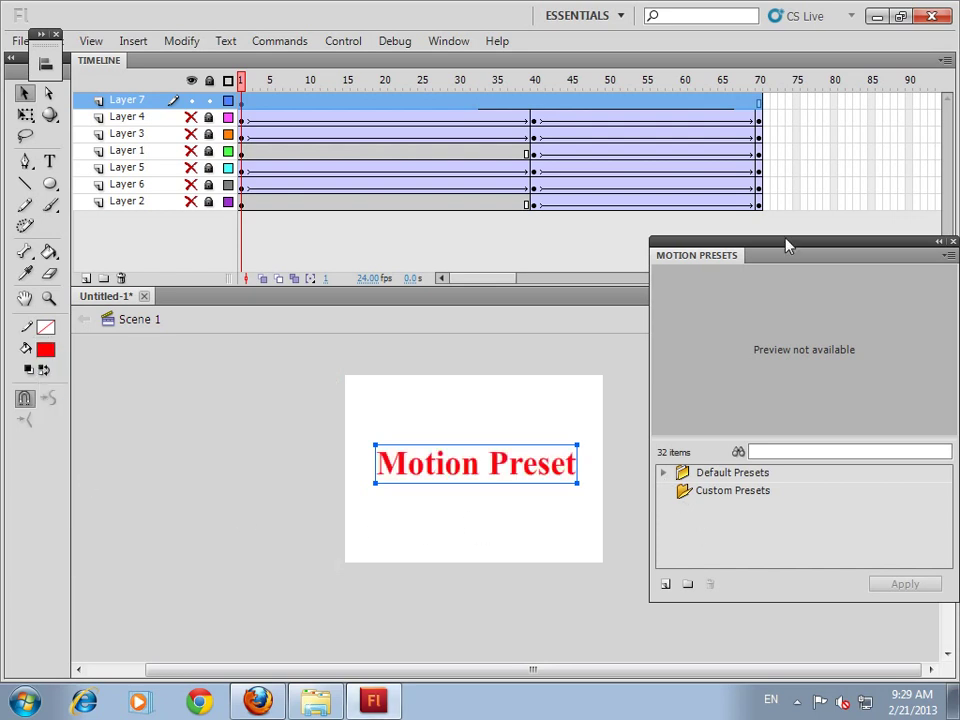
Raise and lengthen the Motion Presets panel, select the text at frame 1 of Layer 7, and expand the Default Presets folder.
{"action": "left_click_drag", "start_coordinate": [784, 242], "coordinate": [795, 131]}
{"action": "left_click", "coordinate": [796, 117]}
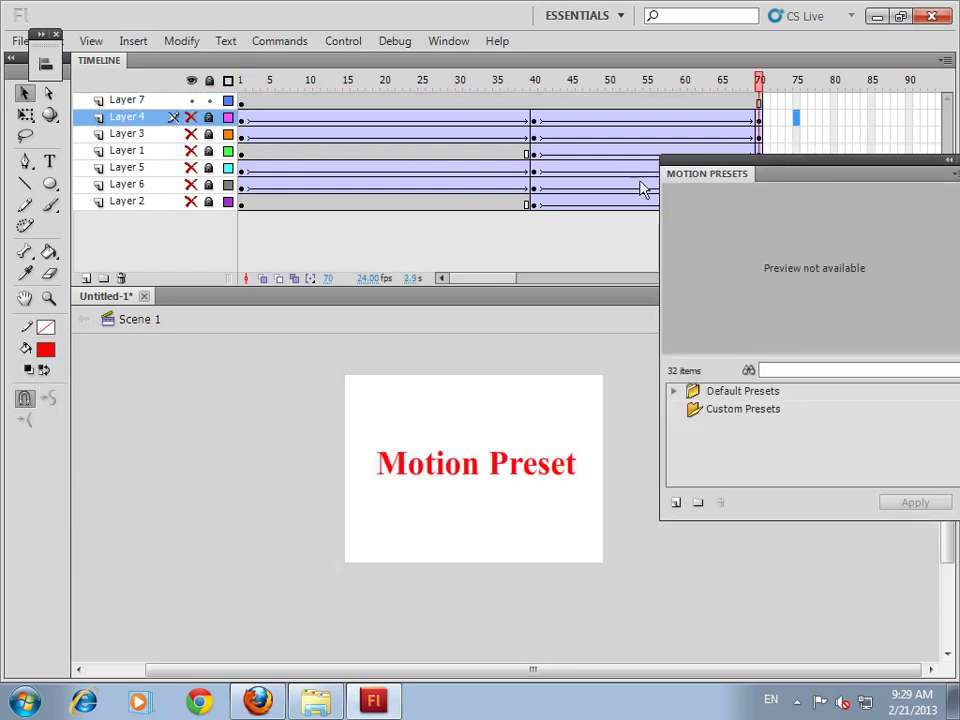
{"action": "left_click", "coordinate": [240, 103]}
{"action": "left_click_drag", "start_coordinate": [745, 520], "coordinate": [748, 615]}
{"action": "left_click", "coordinate": [674, 391]}
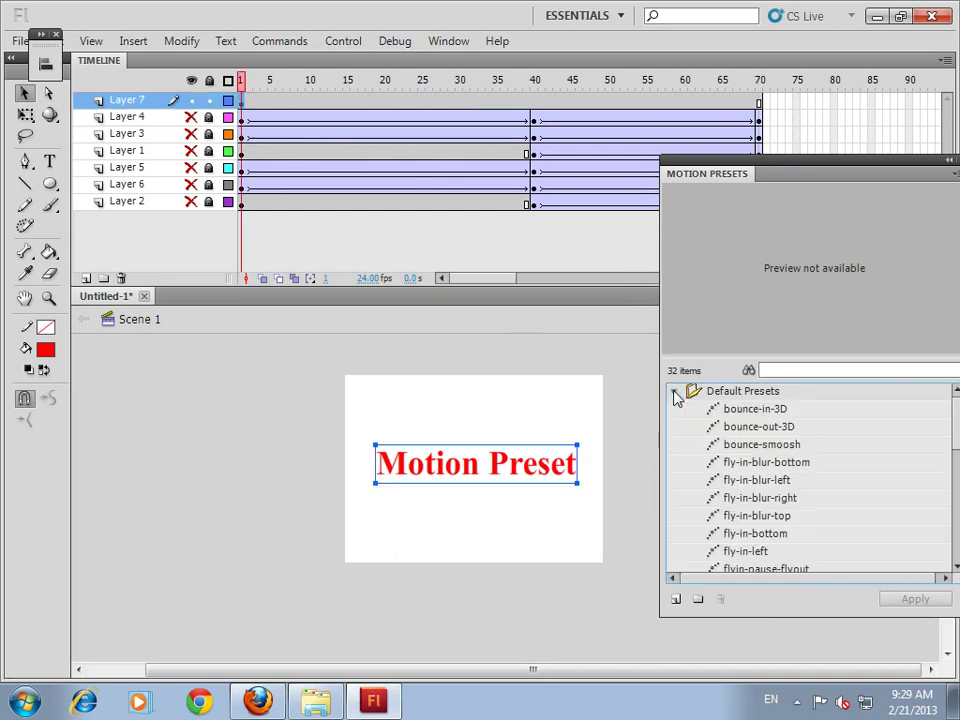
Preview several default motion presets, including bounce-in-3D, fly-in-right, fly-in-top and flyin-pause-flyout.
{"action": "left_click", "coordinate": [737, 412]}
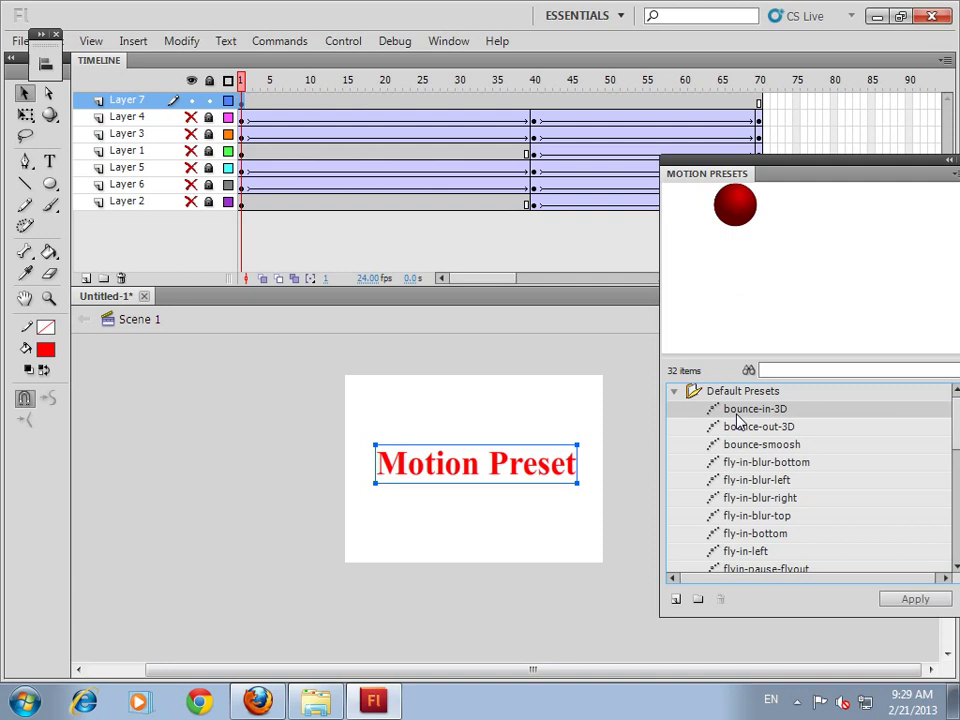
{"action": "scroll", "coordinate": [744, 459], "scroll_direction": "down", "scroll_amount": 1}
{"action": "scroll", "coordinate": [745, 470], "scroll_direction": "down", "scroll_amount": 1}
{"action": "left_click", "coordinate": [752, 495]}
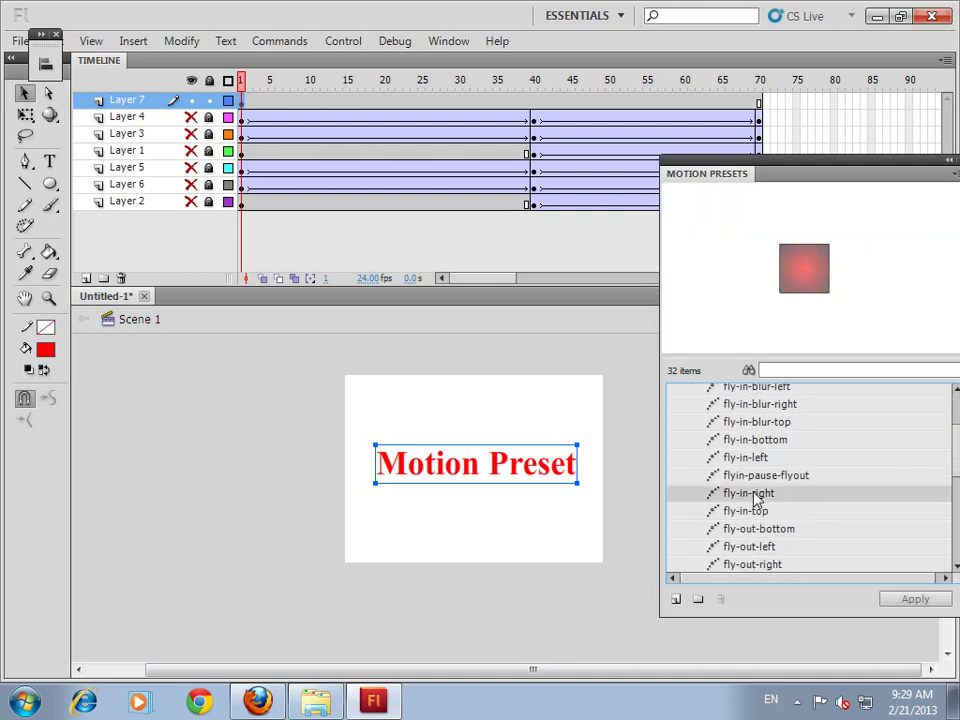
{"action": "scroll", "coordinate": [755, 496], "scroll_direction": "down", "scroll_amount": 1}
{"action": "left_click", "coordinate": [744, 493]}
{"action": "left_click", "coordinate": [745, 474]}
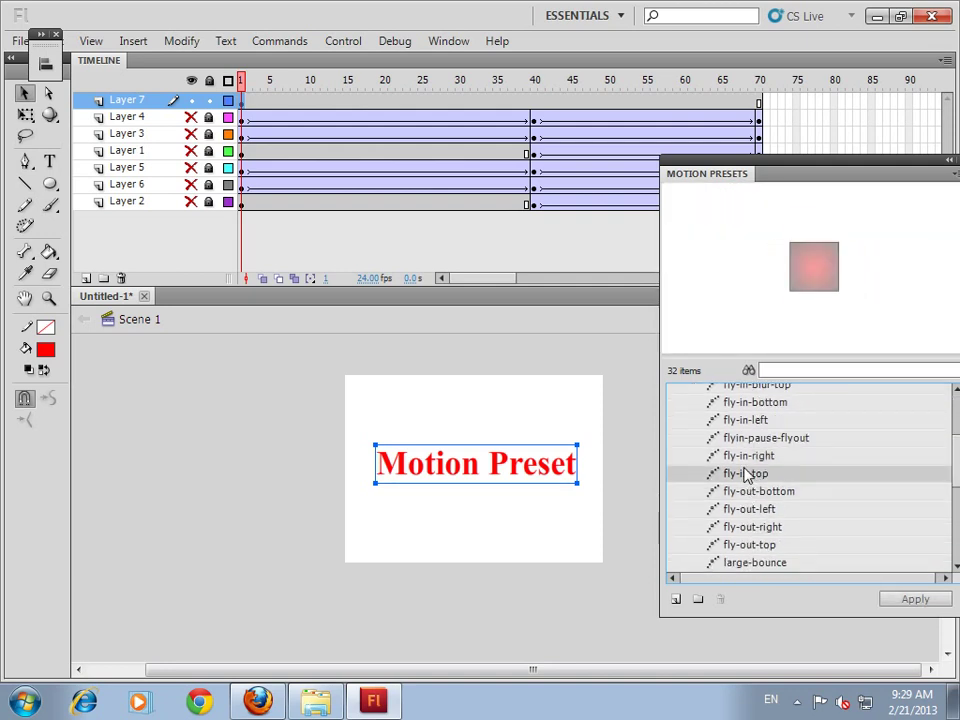
{"action": "left_click", "coordinate": [752, 443]}
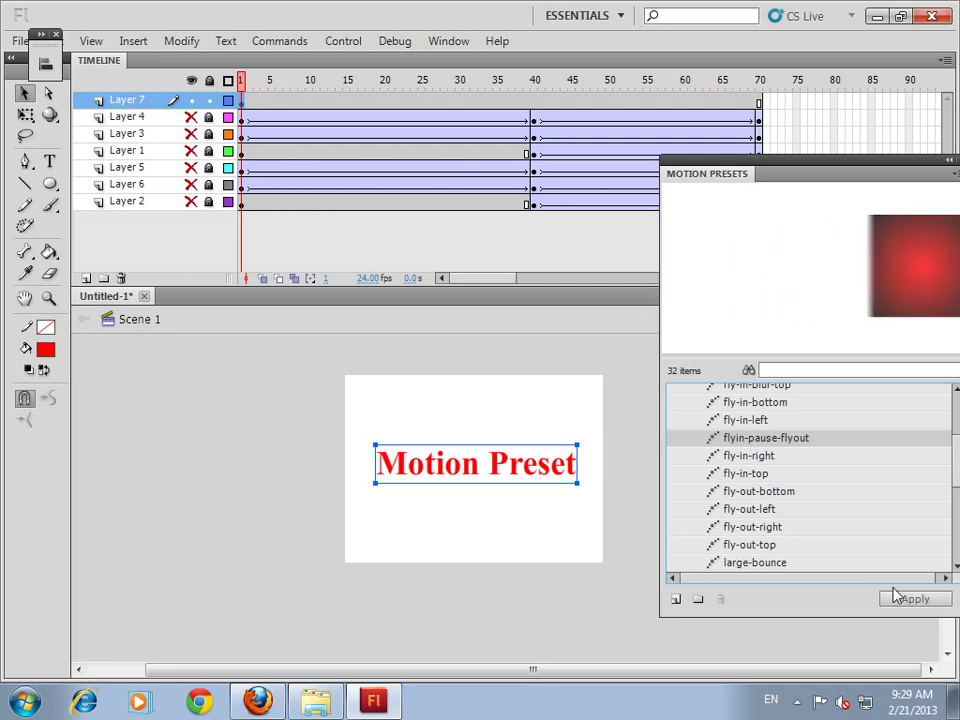
Apply the fly-in-left motion preset to the text, accepting the removal of unsupported properties, and play the animation.
{"action": "left_click", "coordinate": [754, 420]}
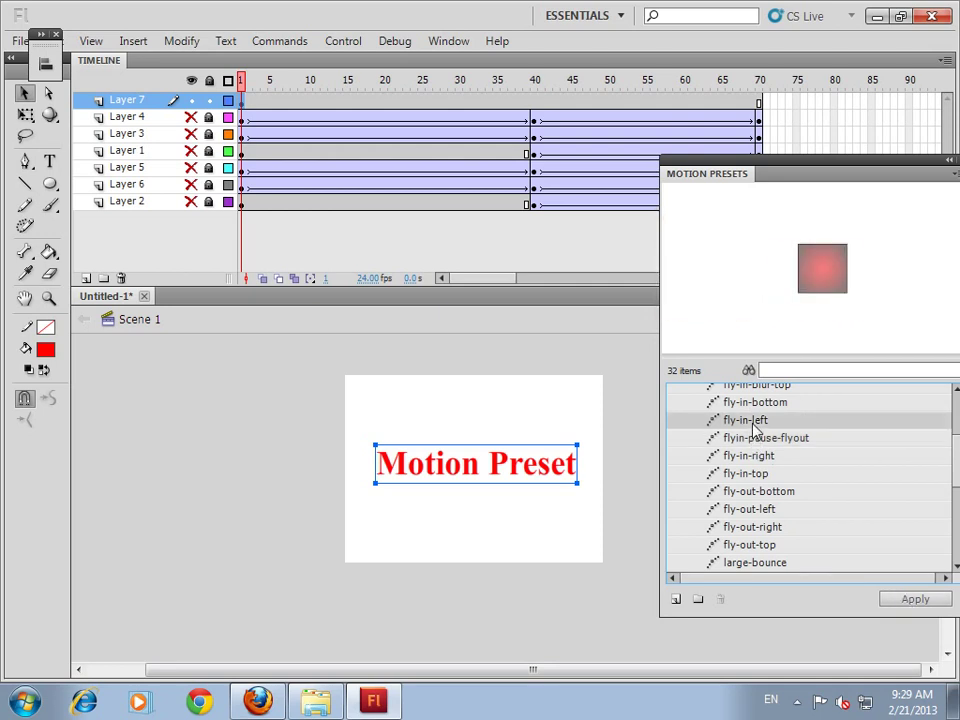
{"action": "left_click", "coordinate": [916, 601]}
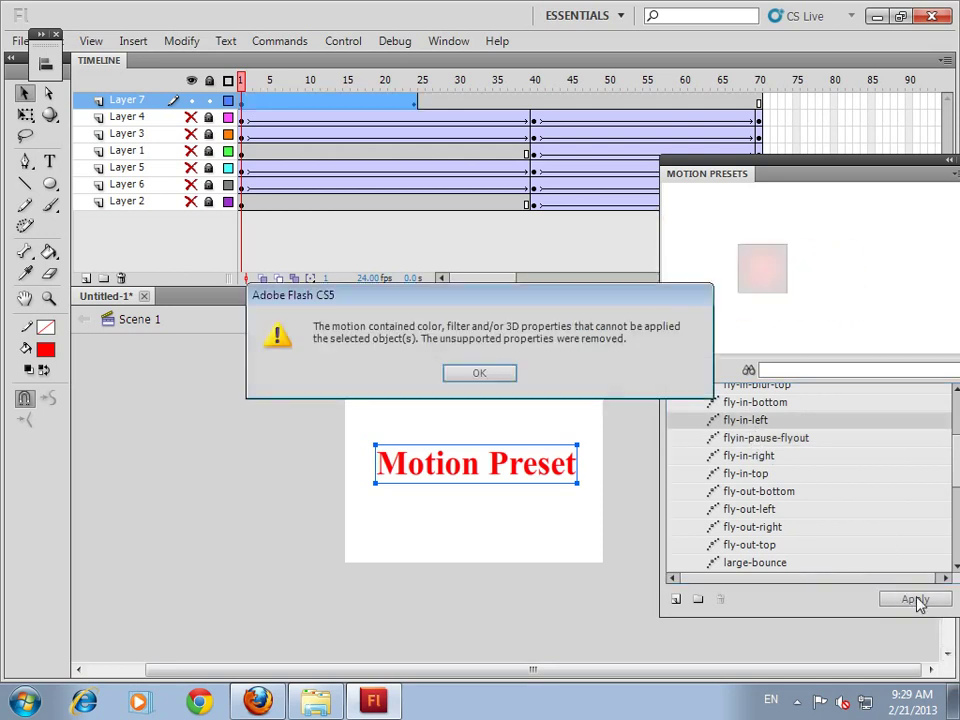
{"action": "left_click", "coordinate": [481, 374]}
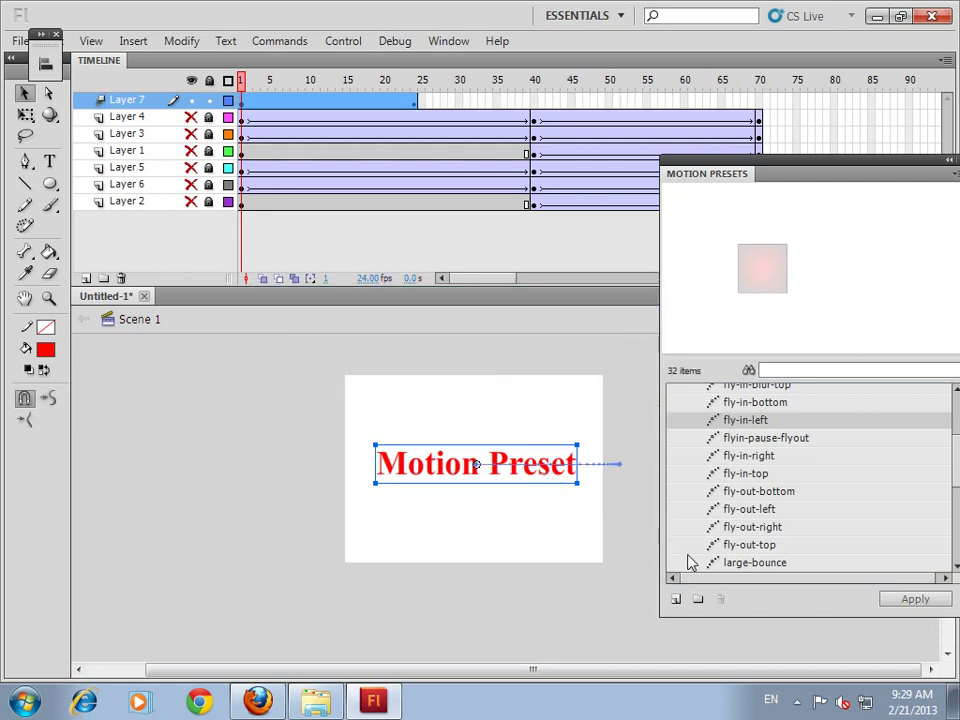
{"action": "key", "text": "Return"}
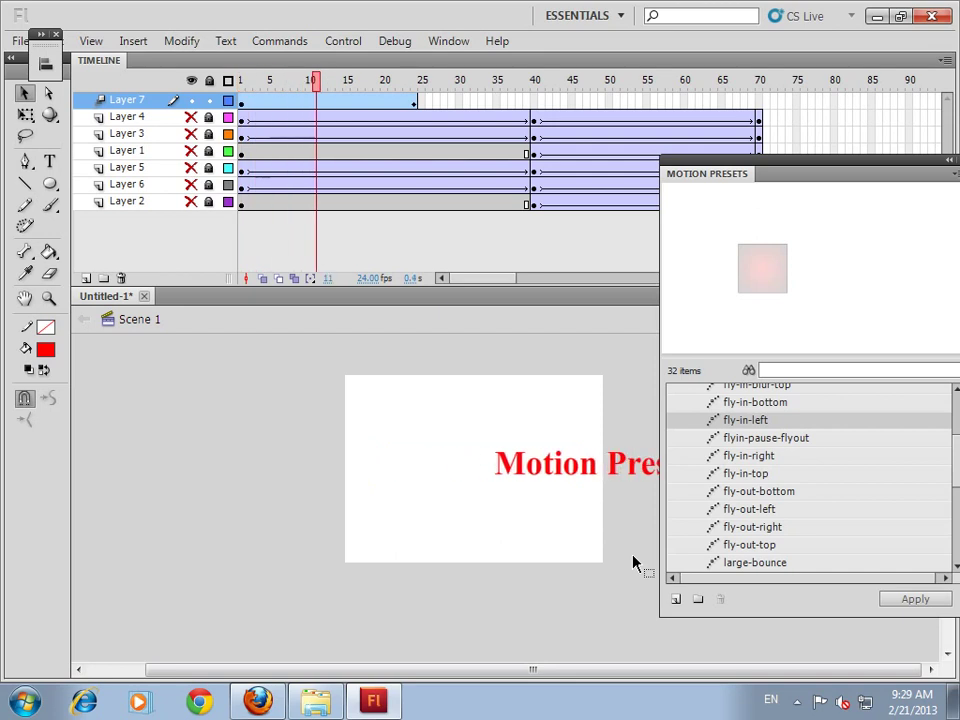
At frame 2 of Layer 7, move the text with its motion path to the left of the stage, and play the animation.
{"action": "left_click", "coordinate": [245, 104]}
{"action": "left_click", "coordinate": [248, 104]}
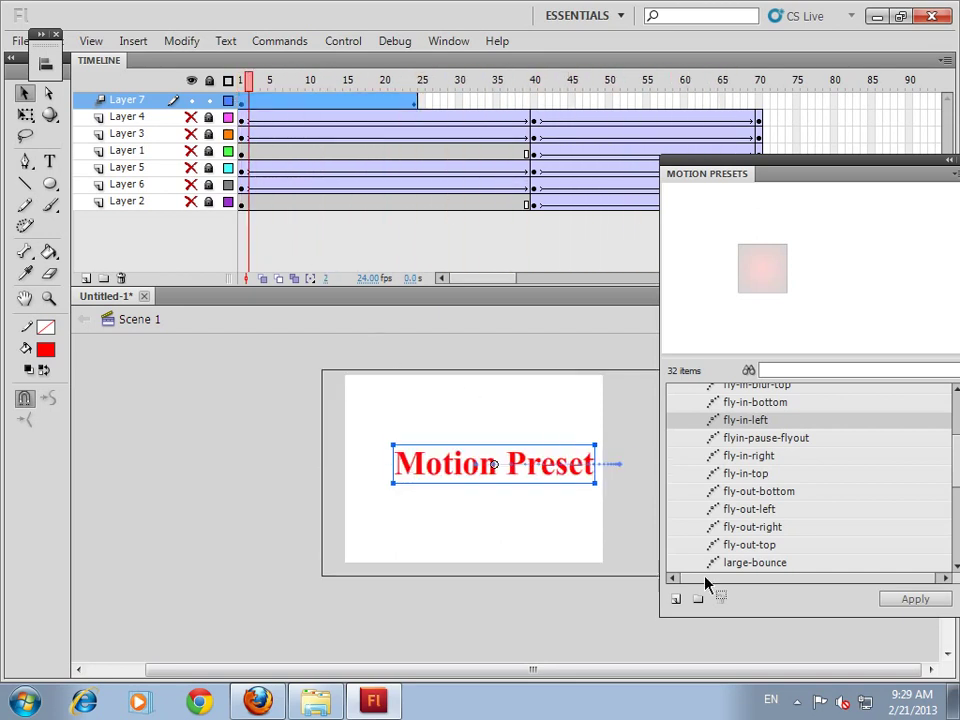
{"action": "left_click_drag", "start_coordinate": [574, 476], "coordinate": [359, 460]}
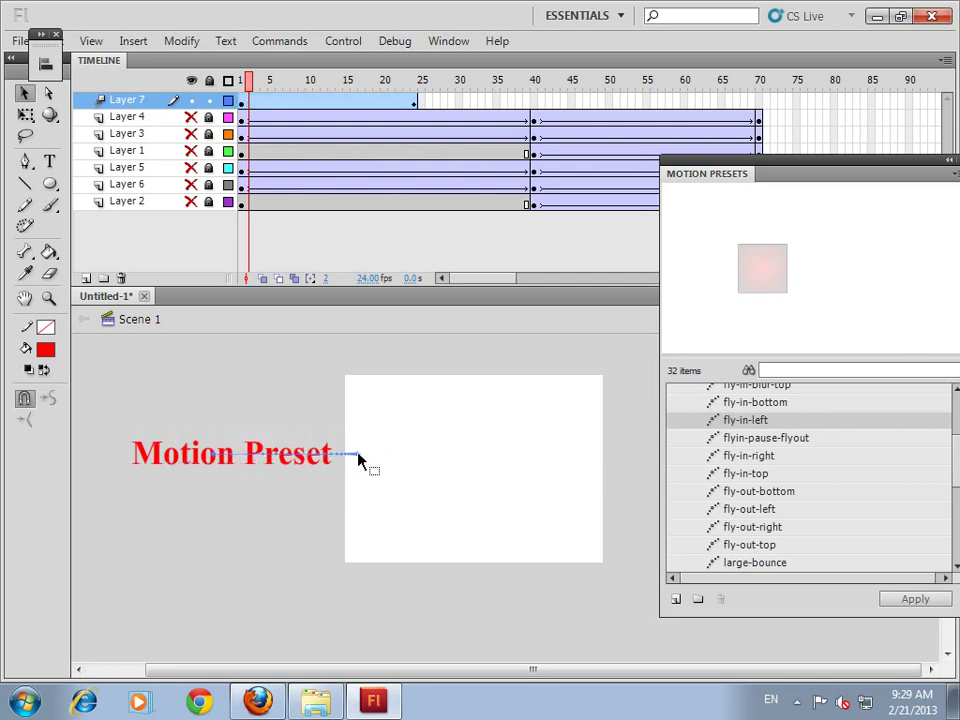
{"action": "key", "text": "Return"}
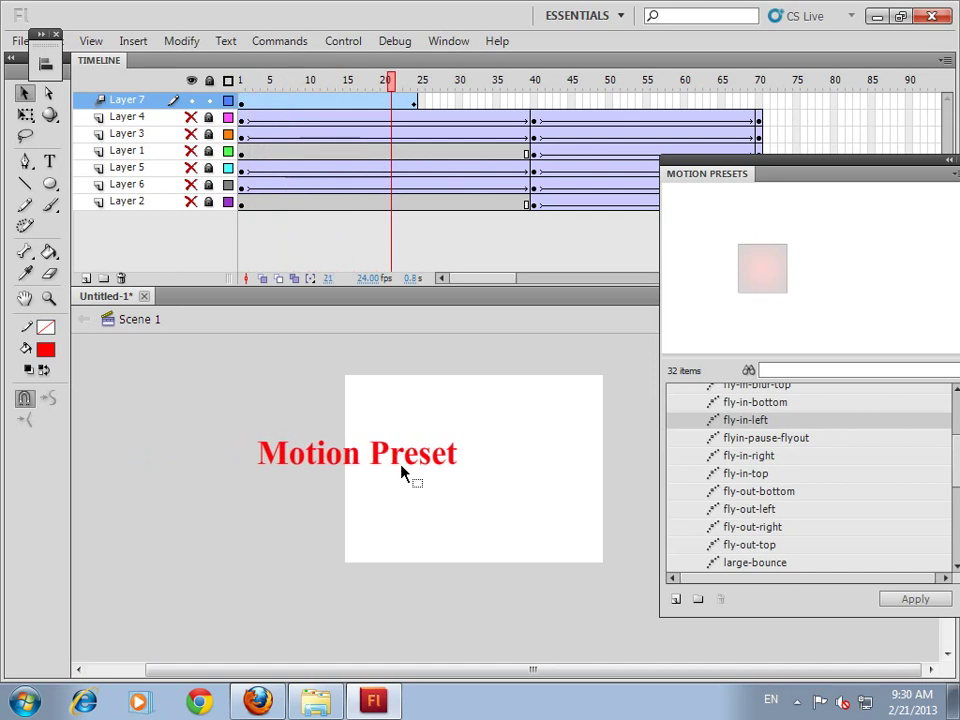
At frame 2 of Layer 7, extend the end of the text's motion path to the stage centre, play it and inspect frame 14.
{"action": "left_click", "coordinate": [421, 103]}
{"action": "left_click", "coordinate": [250, 108]}
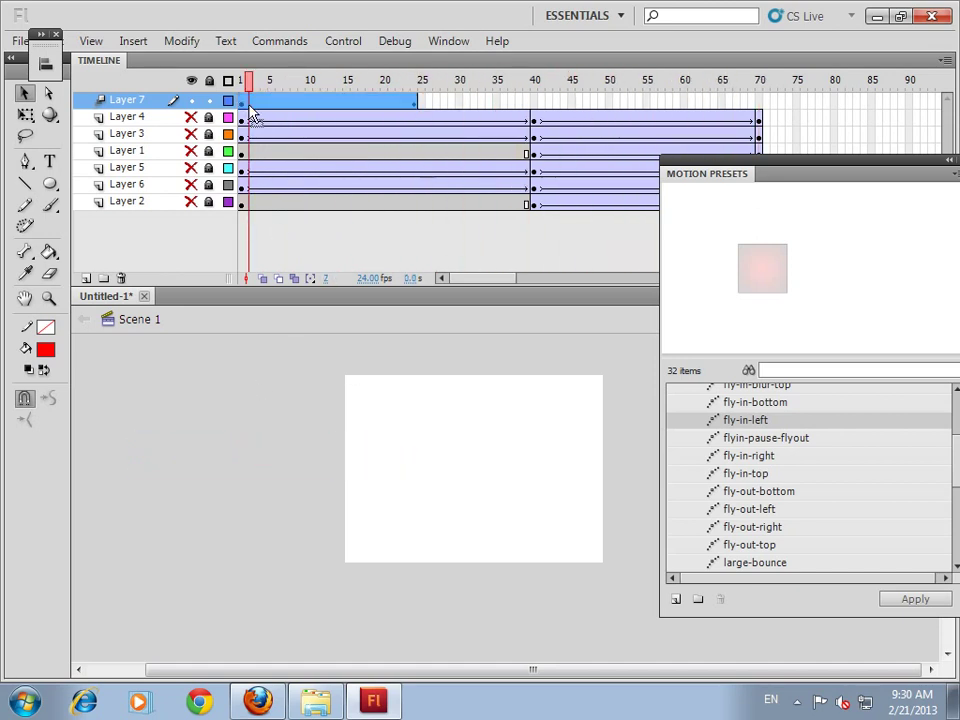
{"action": "left_click_drag", "start_coordinate": [267, 446], "coordinate": [349, 456]}
{"action": "key", "text": "Return"}
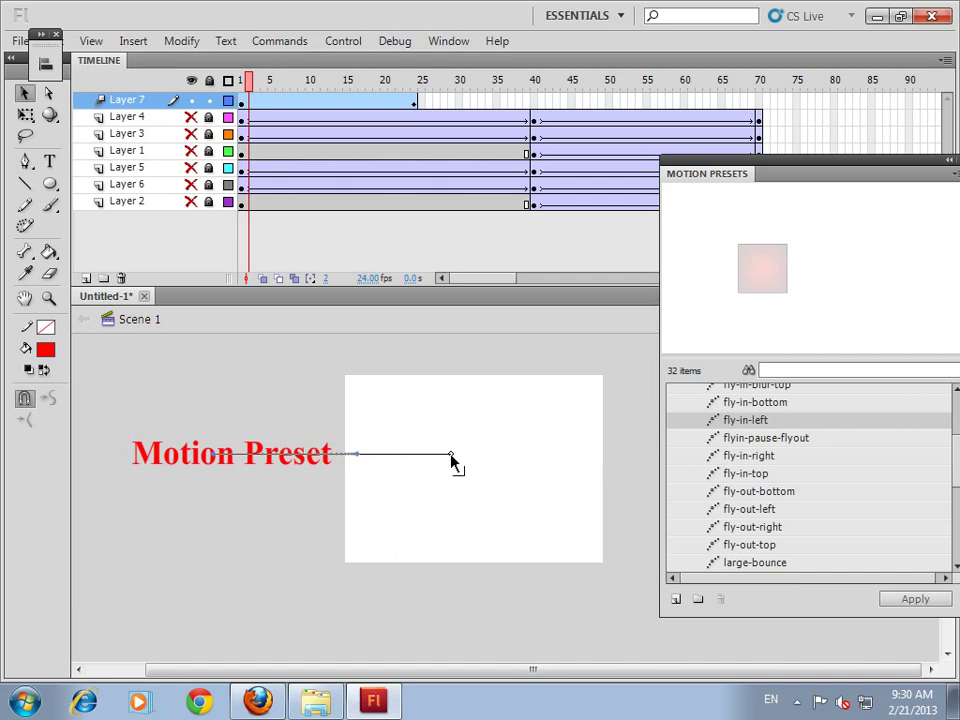
{"action": "key", "text": "Return"}
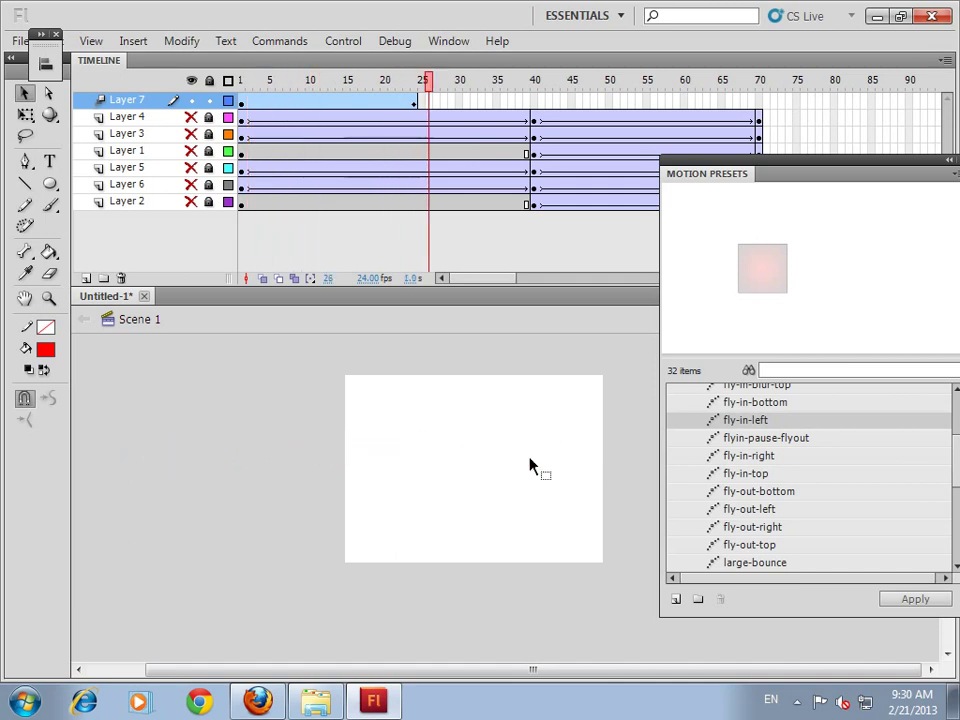
{"action": "left_click", "coordinate": [338, 101]}
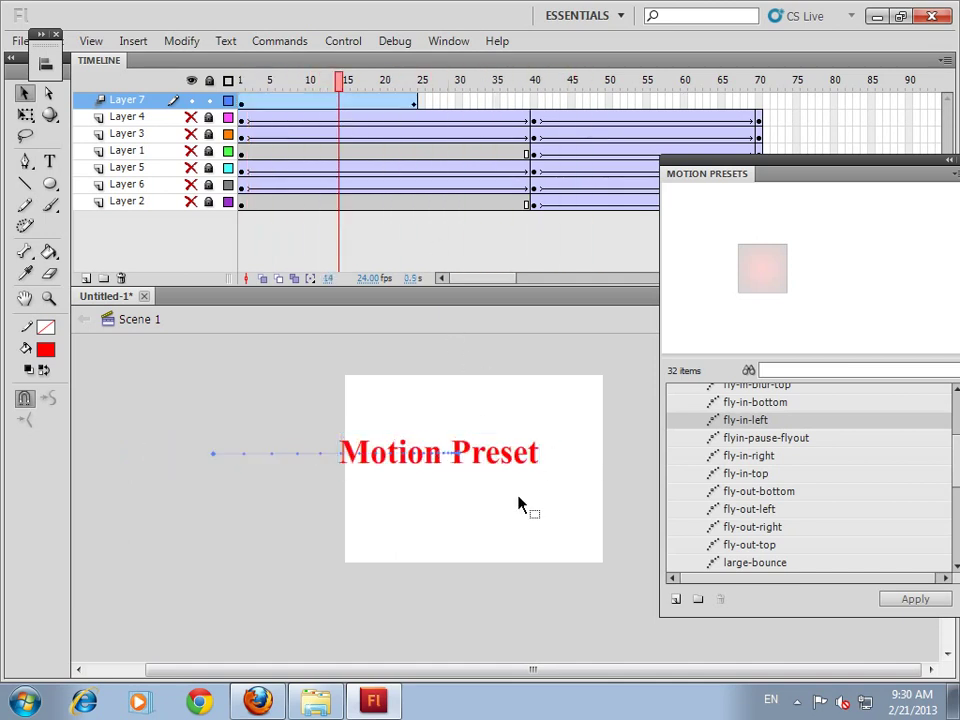
{"action": "left_click", "coordinate": [446, 466]}
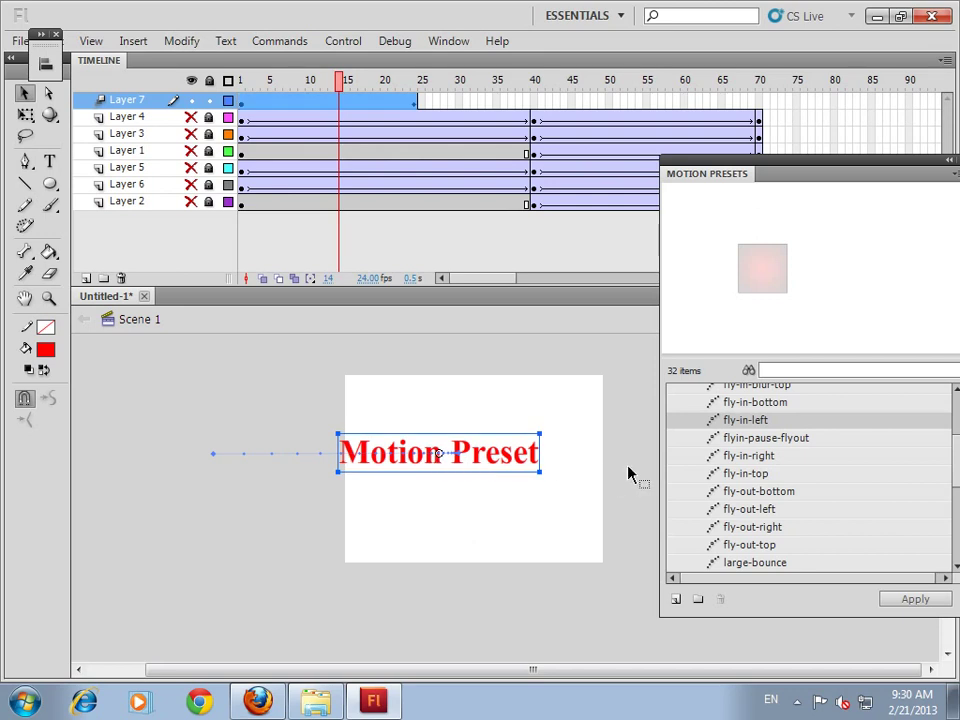
{"action": "left_click", "coordinate": [537, 490]}
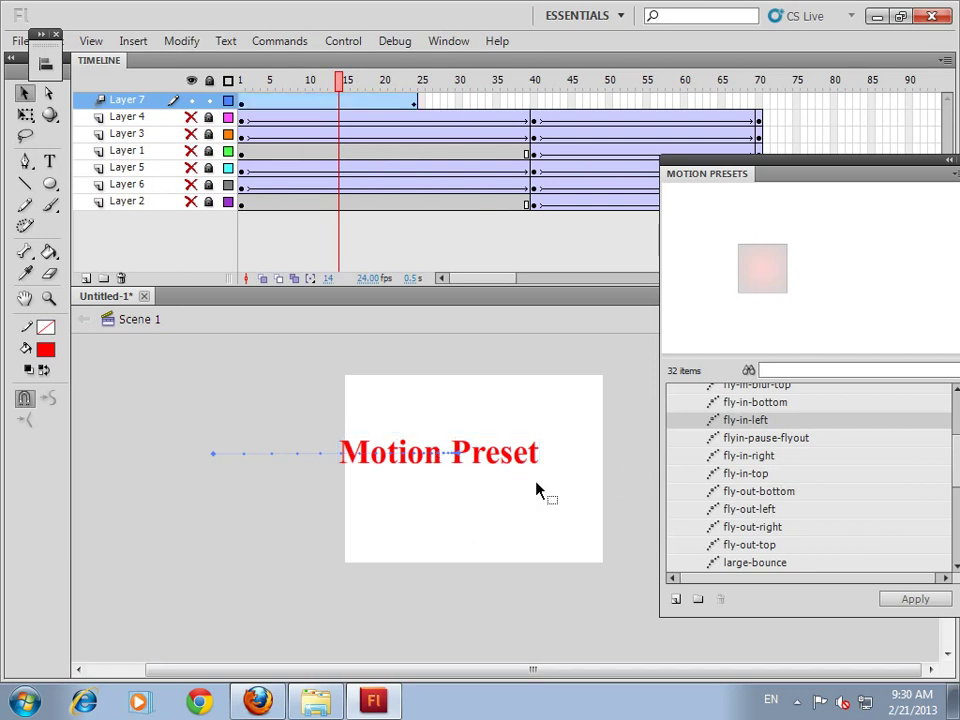
Copy the text at frame 24 of Layer 7, insert a blank keyframe at frame 35, and paste the text there in place.
{"action": "left_click", "coordinate": [418, 102]}
{"action": "left_click", "coordinate": [557, 443]}
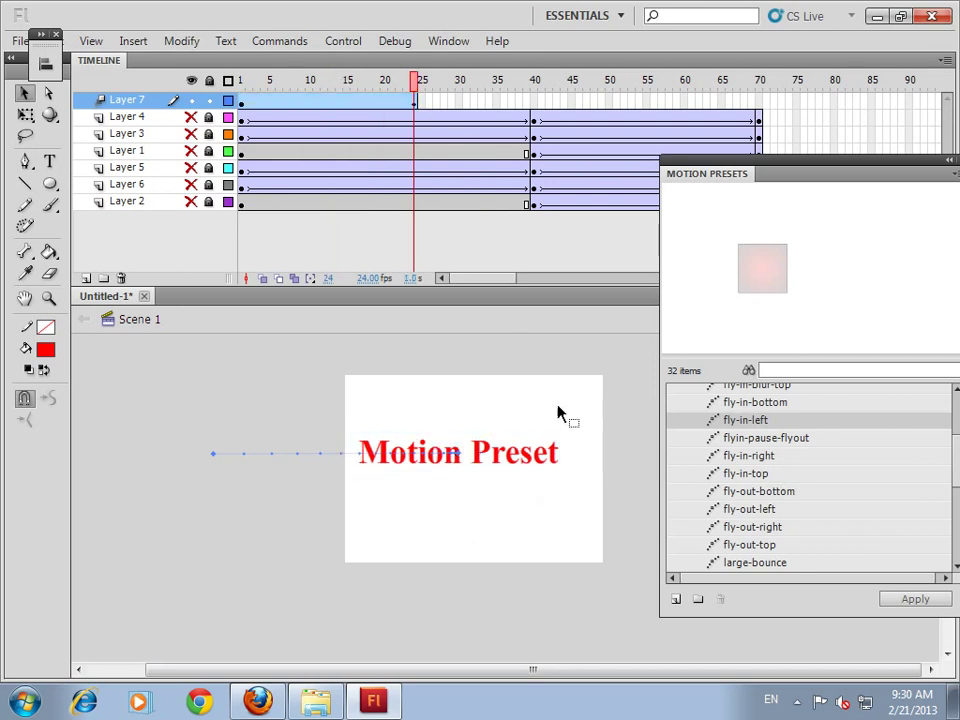
{"action": "right_click", "coordinate": [530, 462]}
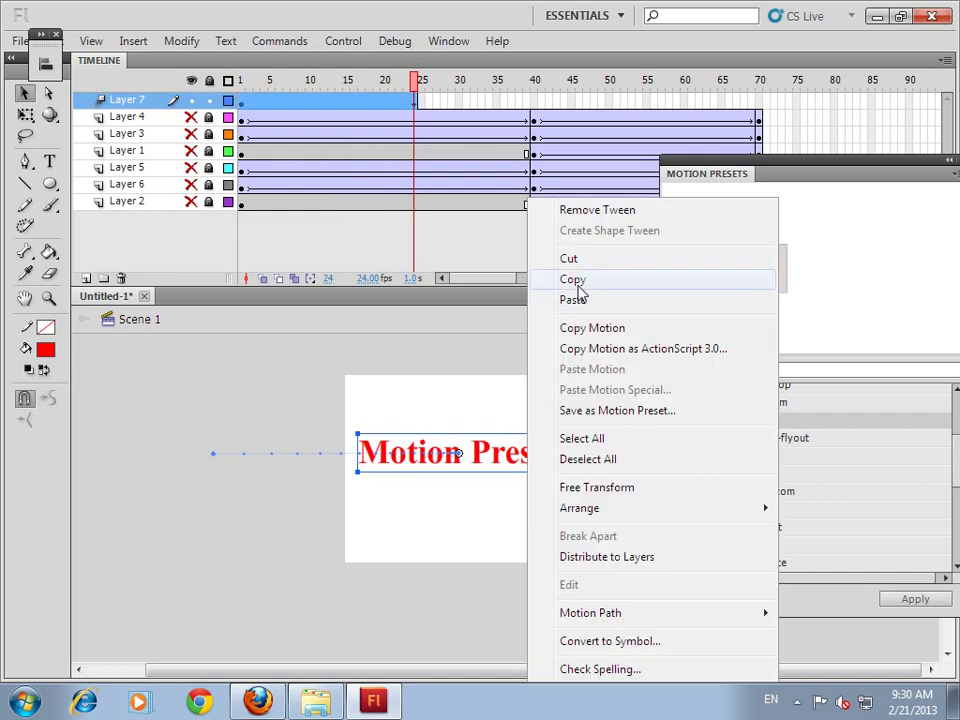
{"action": "left_click", "coordinate": [574, 281]}
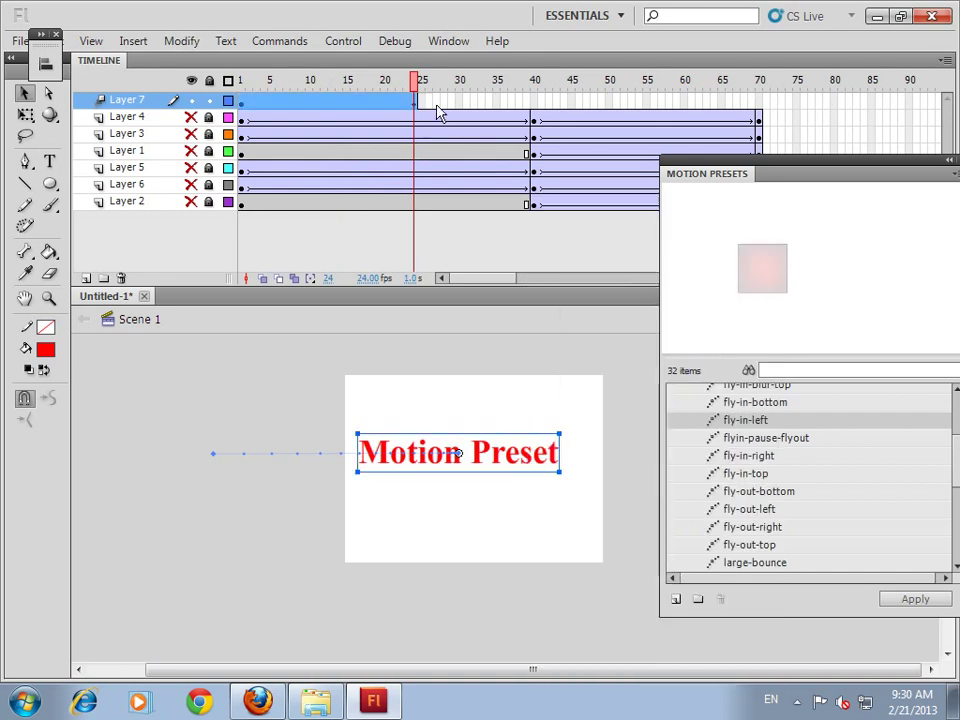
{"action": "left_click", "coordinate": [498, 102]}
{"action": "key", "text": "F7"}
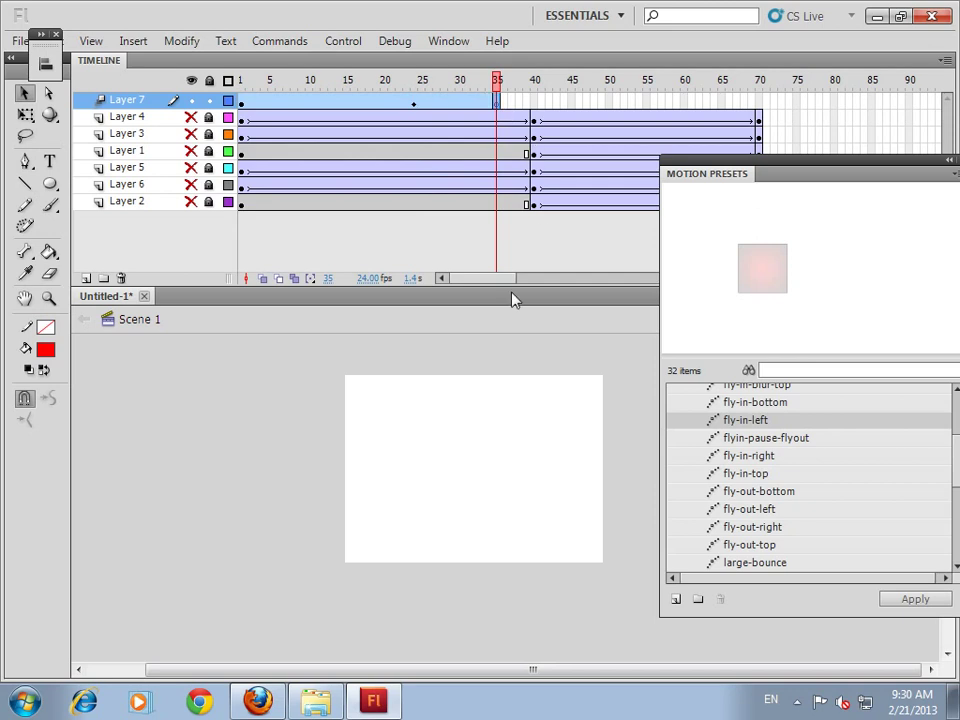
{"action": "right_click", "coordinate": [476, 404]}
{"action": "left_click", "coordinate": [562, 208]}
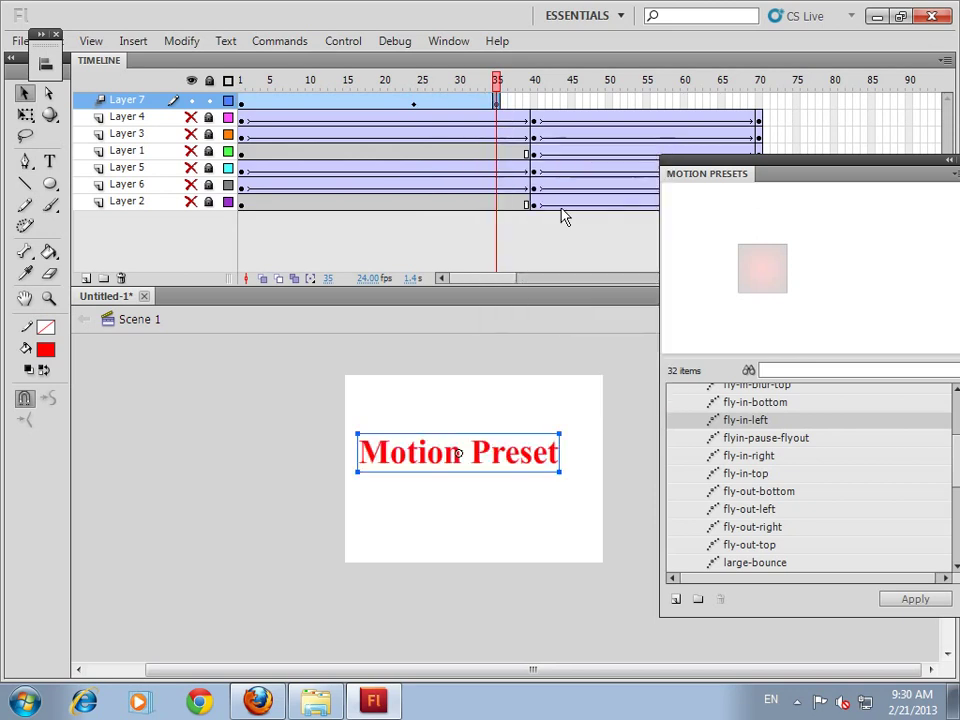
Apply the fly-out-left motion preset to the pasted text, accepting the removal of unsupported properties, and play the animation.
{"action": "left_click", "coordinate": [746, 511]}
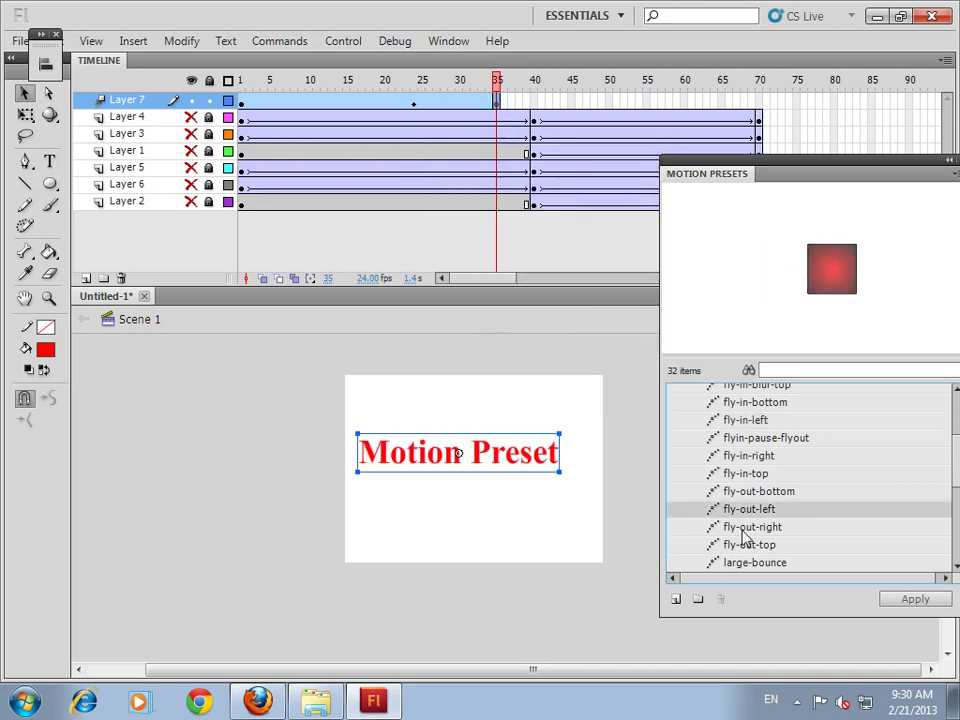
{"action": "left_click", "coordinate": [915, 600]}
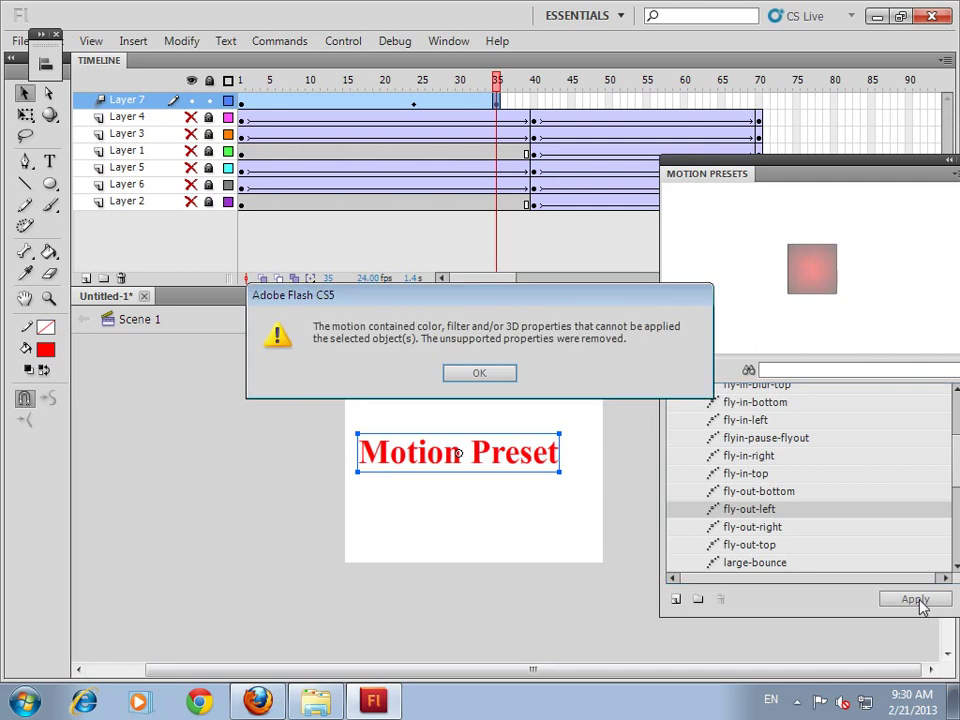
{"action": "left_click", "coordinate": [479, 374]}
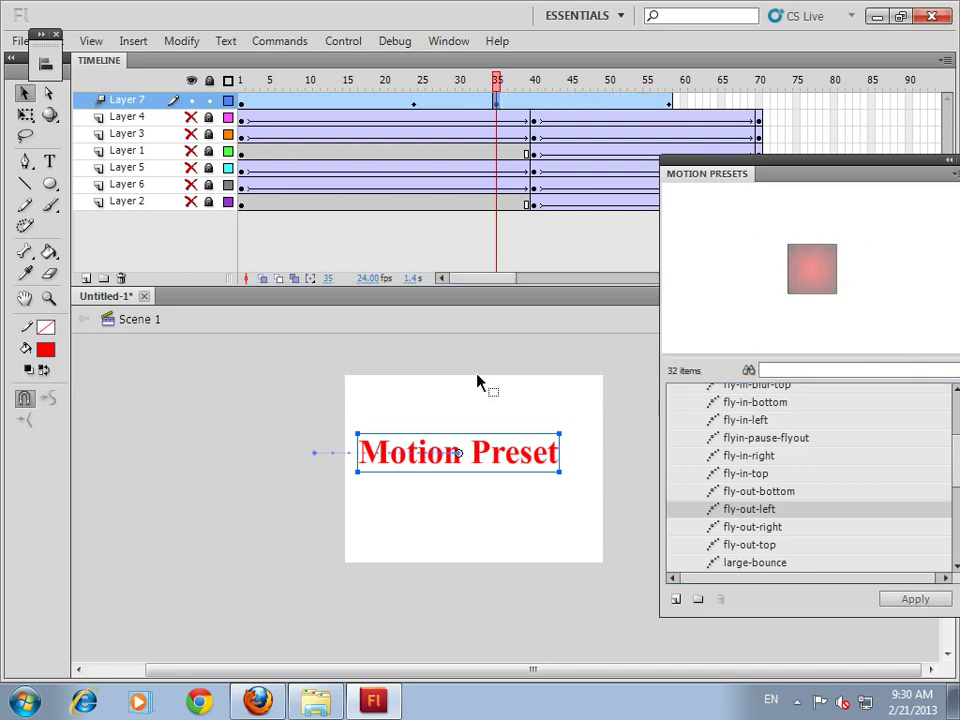
{"action": "key", "text": "Return"}
{"action": "key", "text": "Return"}
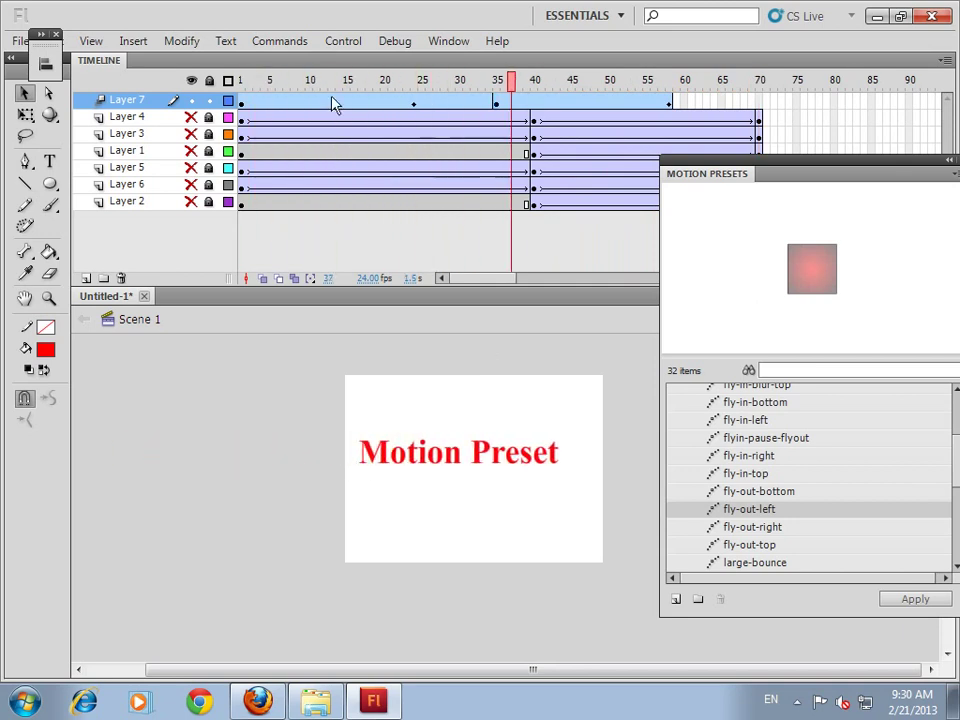
On Layer 7, move the fly-out tween to start at frame 43, stretch the fly-in tween to meet it, and play the animation.
{"action": "left_click", "coordinate": [335, 105]}
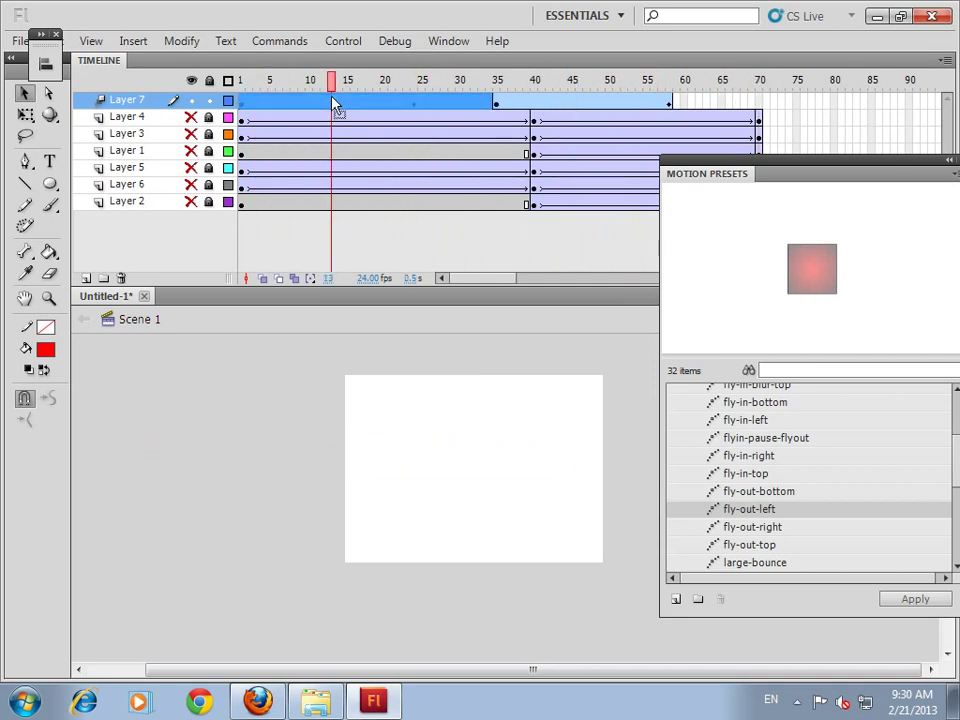
{"action": "left_click", "coordinate": [460, 105]}
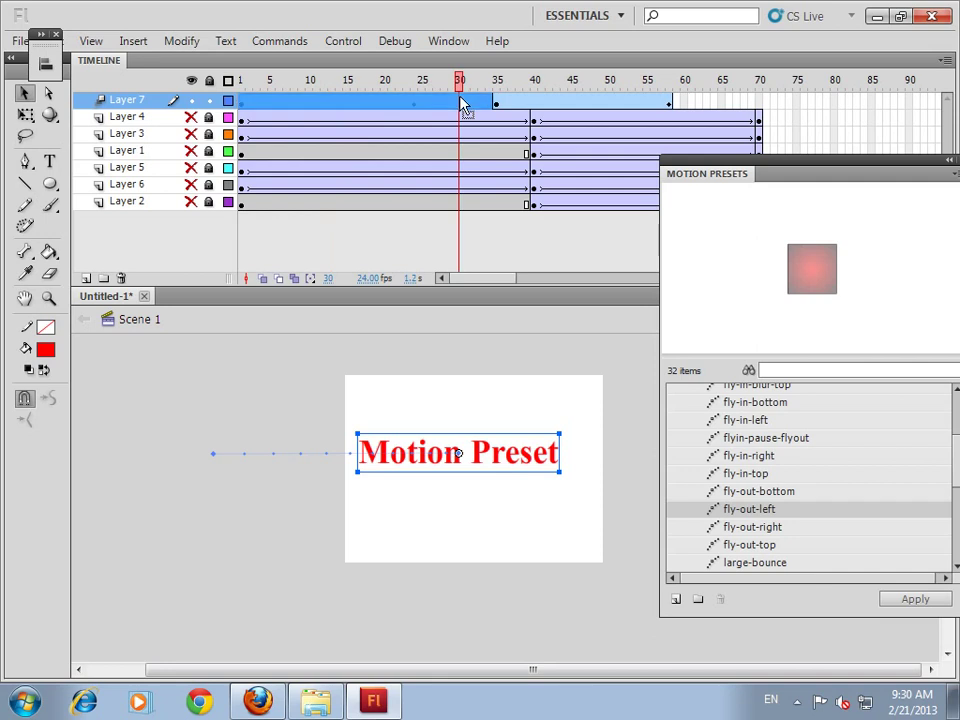
{"action": "left_click", "coordinate": [535, 103]}
{"action": "left_click_drag", "start_coordinate": [621, 103], "coordinate": [690, 105]}
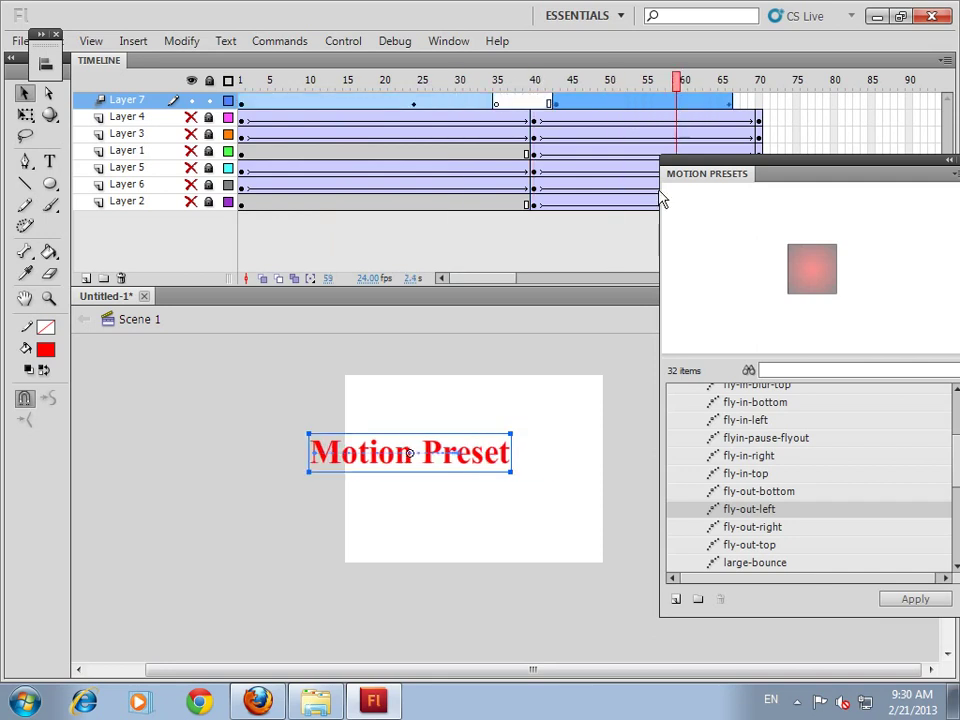
{"action": "left_click", "coordinate": [489, 104]}
{"action": "left_click_drag", "start_coordinate": [549, 103], "coordinate": [555, 104]}
{"action": "key", "text": "Return"}
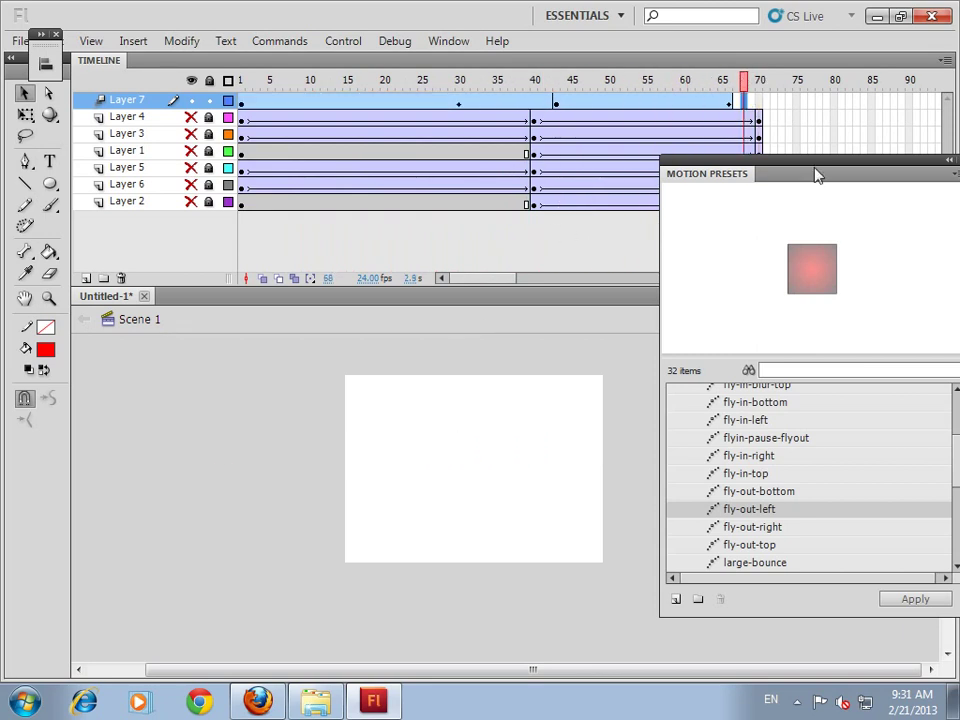
Reposition the Motion Presets panel and preview more default presets, including large-bounce, med-bounce, multiple-bounce, smoke and small-bounce.
{"action": "left_click_drag", "start_coordinate": [814, 172], "coordinate": [692, 233]}
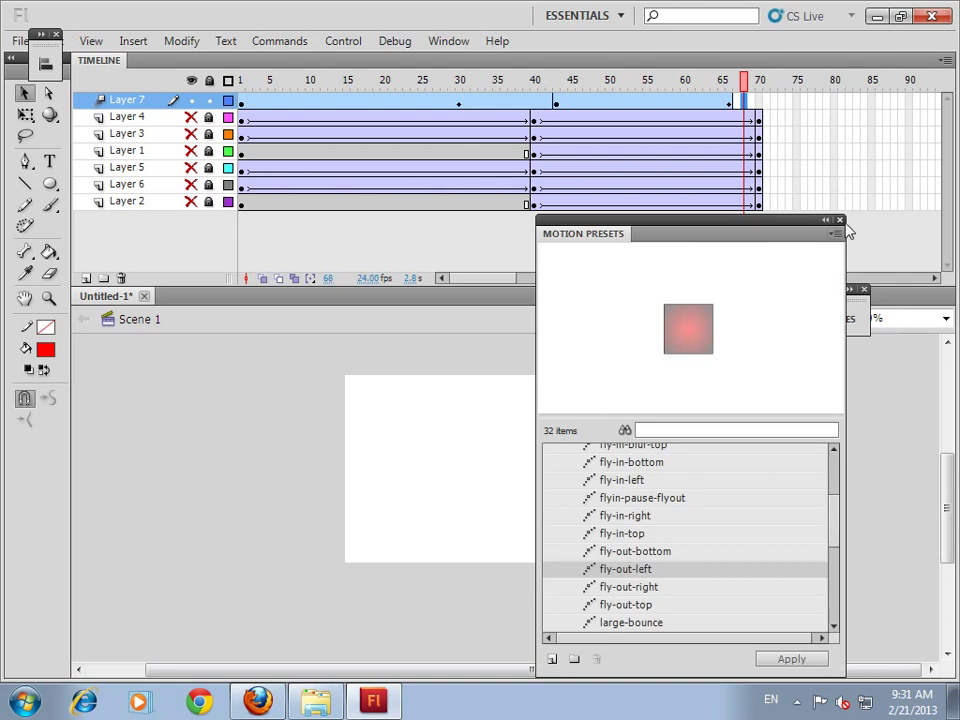
{"action": "left_click", "coordinate": [630, 587]}
{"action": "scroll", "coordinate": [632, 602], "scroll_direction": "down", "scroll_amount": 1}
{"action": "left_click", "coordinate": [630, 588]}
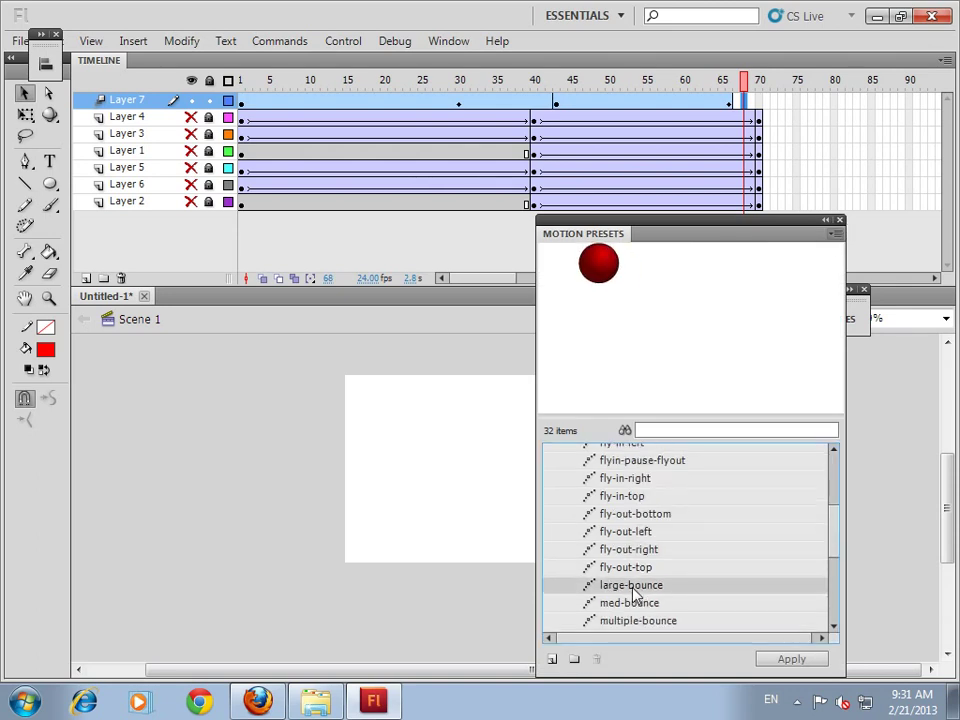
{"action": "left_click", "coordinate": [632, 603]}
{"action": "left_click", "coordinate": [636, 619]}
{"action": "scroll", "coordinate": [636, 615], "scroll_direction": "down", "scroll_amount": 2}
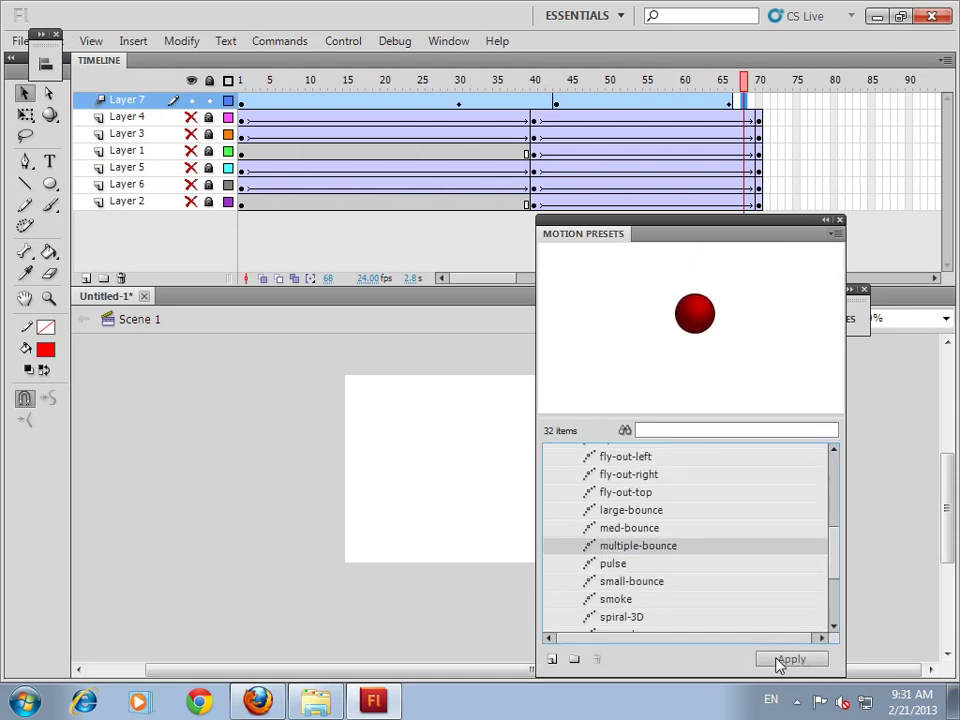
{"action": "left_click", "coordinate": [617, 598]}
{"action": "left_click", "coordinate": [640, 584]}
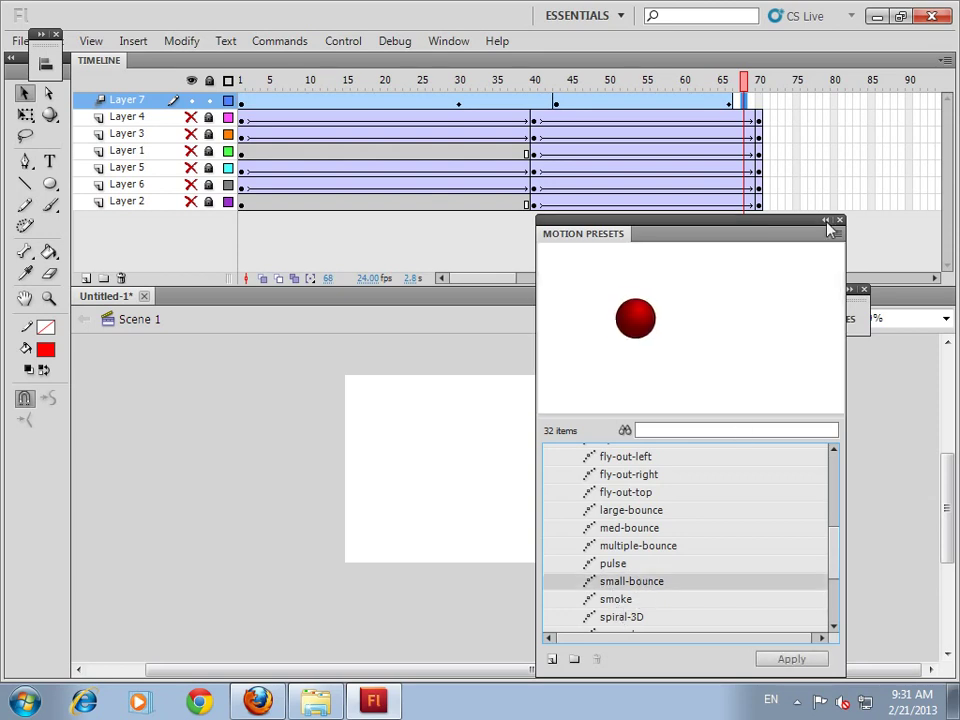
{"action": "left_click", "coordinate": [452, 41]}
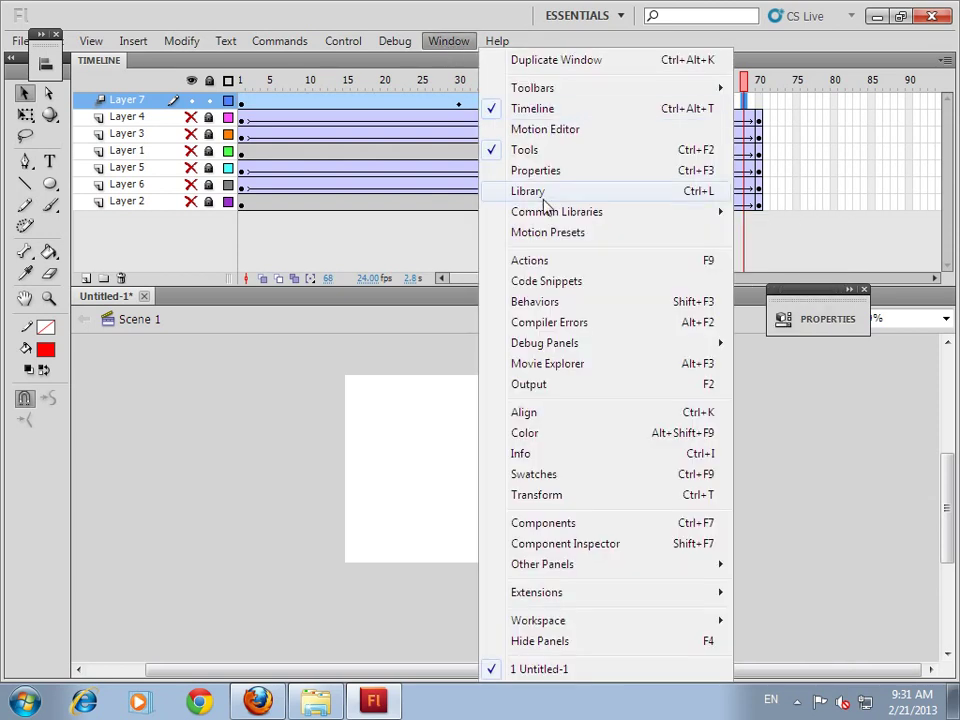
{"action": "left_click", "coordinate": [600, 233]}
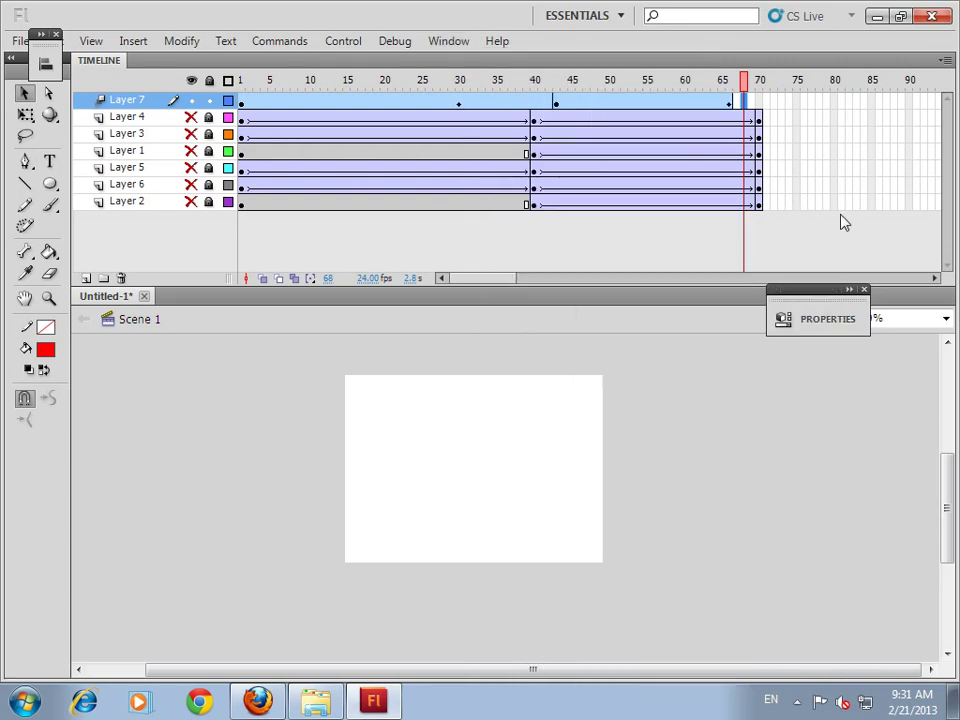
{"action": "left_click", "coordinate": [839, 220]}
{"action": "key", "text": "super"}
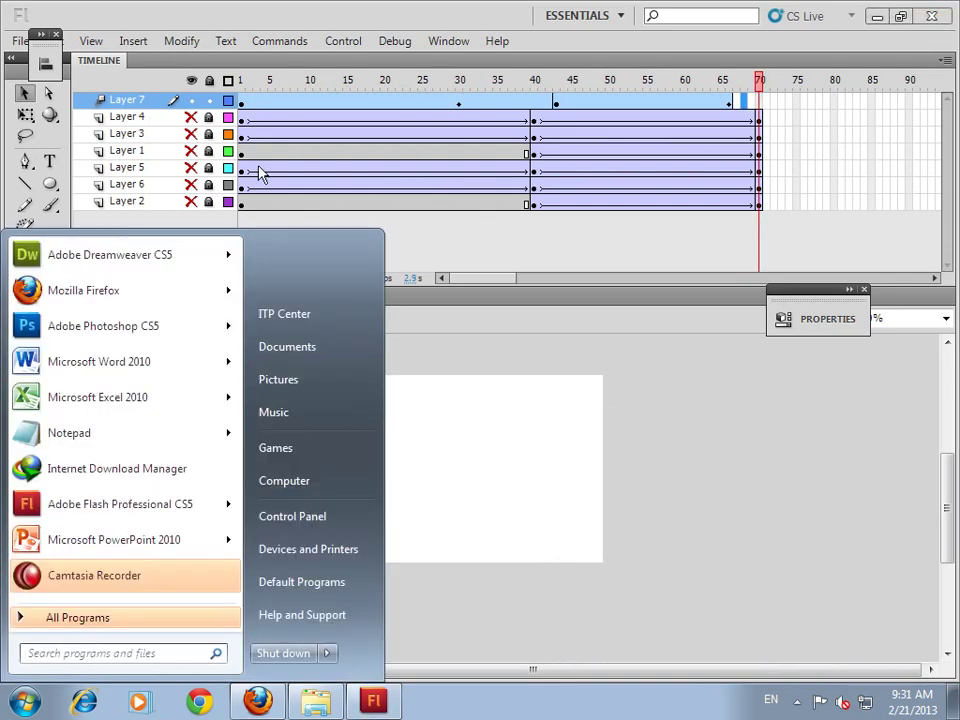
{"action": "key", "text": "super"}
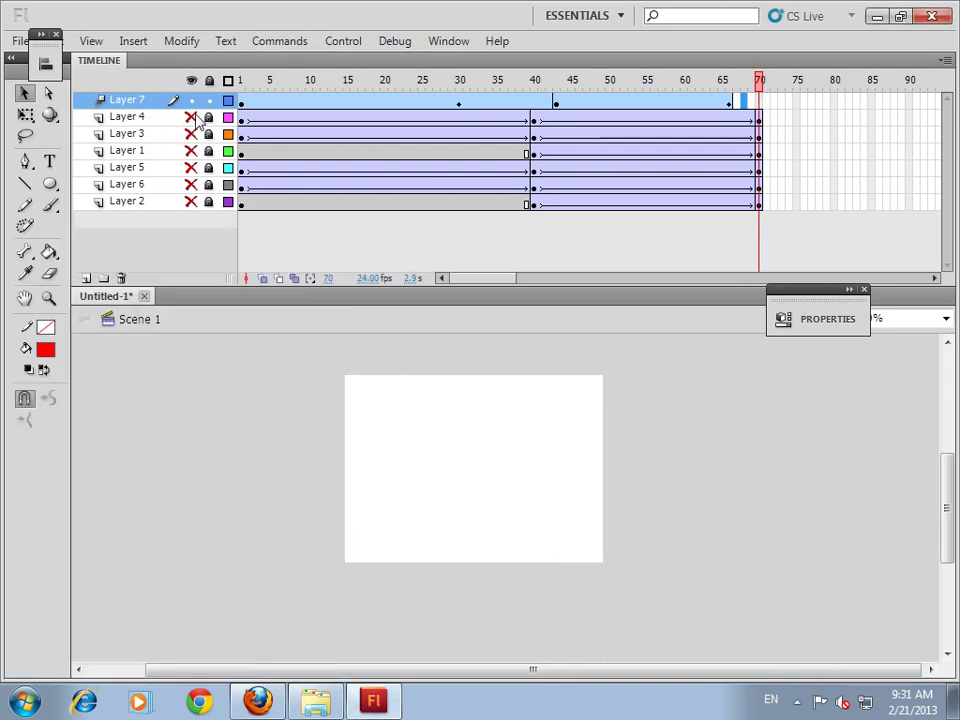
Show all the hidden panel and ring layers, and move the entire Layer 7 text animation to start at frame 75.
{"action": "left_click_drag", "start_coordinate": [191, 117], "coordinate": [214, 231]}
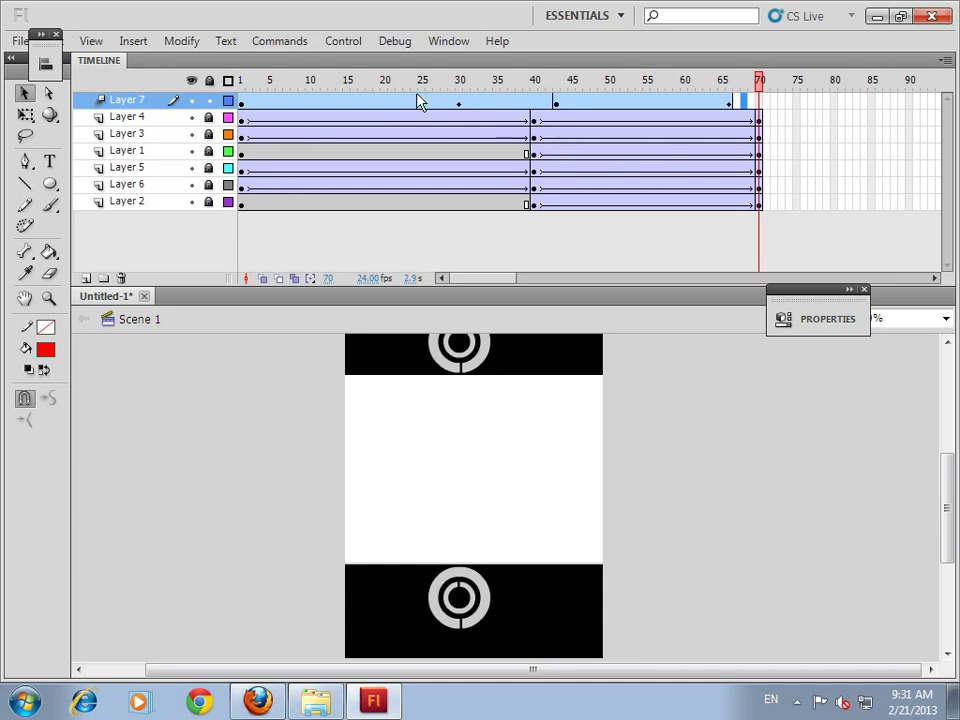
{"action": "left_click_drag", "start_coordinate": [249, 88], "coordinate": [762, 137]}
{"action": "left_click", "coordinate": [150, 104]}
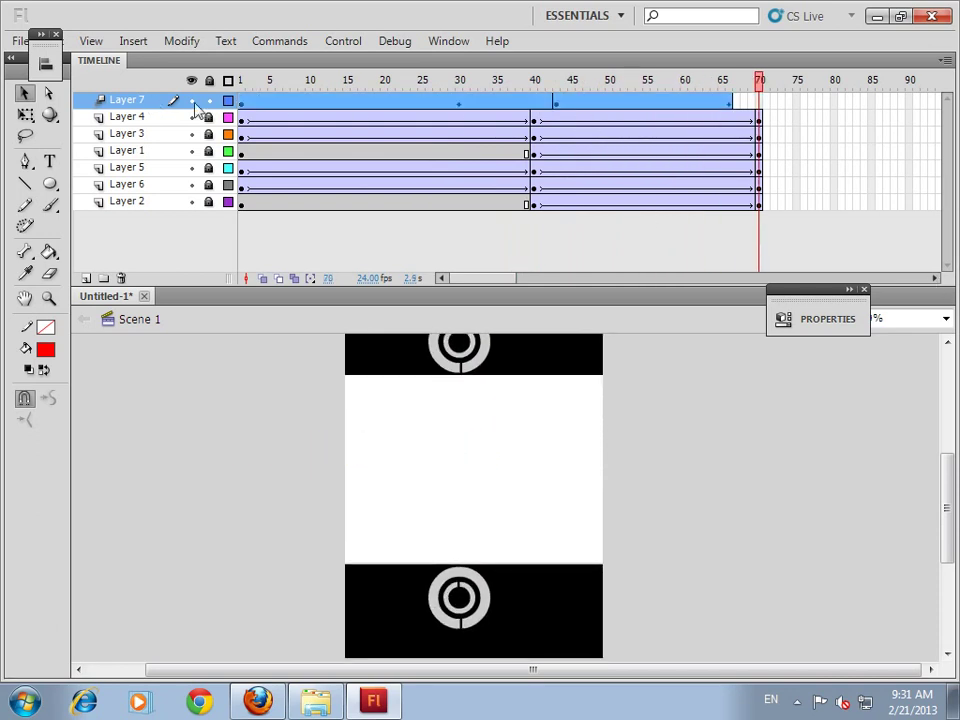
{"action": "left_click_drag", "start_coordinate": [303, 110], "coordinate": [853, 110]}
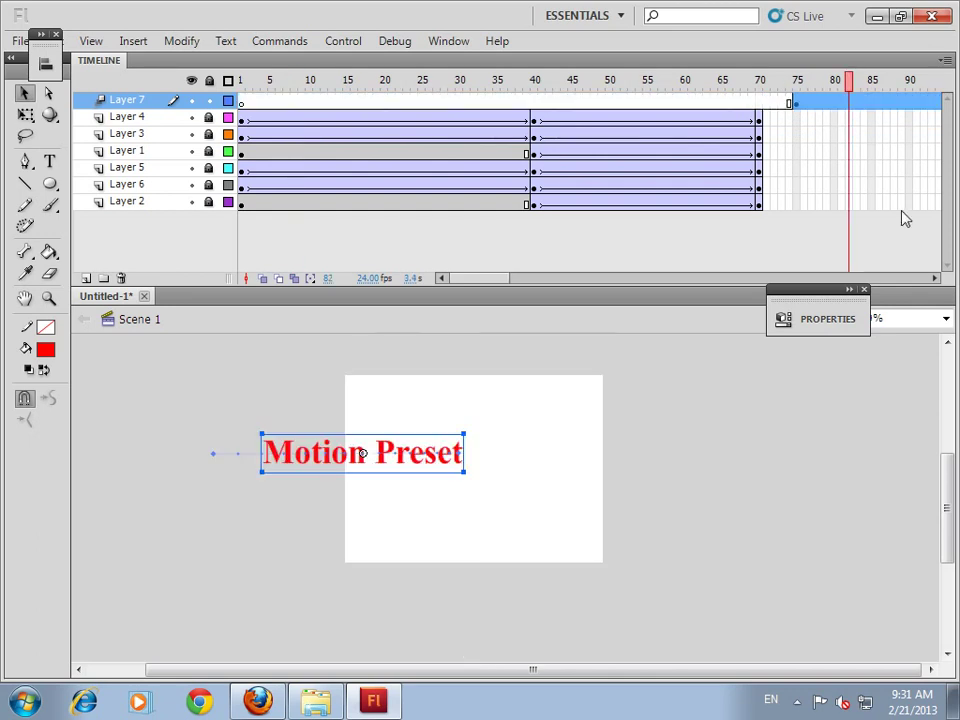
Insert keyframes at frame 150 on all the panel and ring layers below Layer 7, and scrub through the whole animation.
{"action": "left_click_drag", "start_coordinate": [938, 280], "coordinate": [938, 280]}
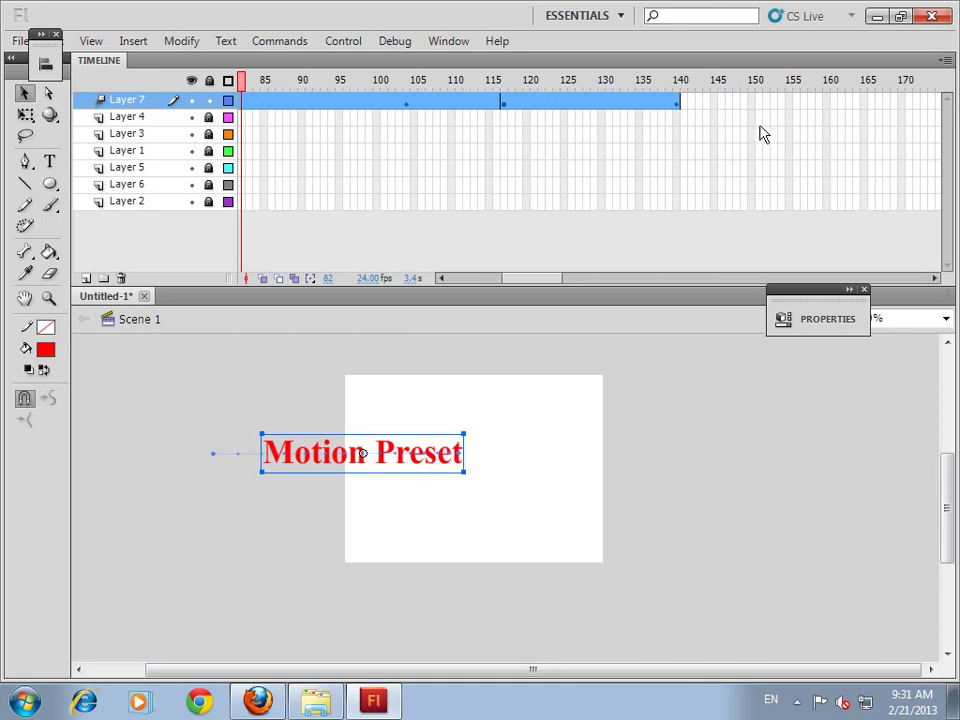
{"action": "left_click_drag", "start_coordinate": [752, 118], "coordinate": [753, 210]}
{"action": "key", "text": "F5"}
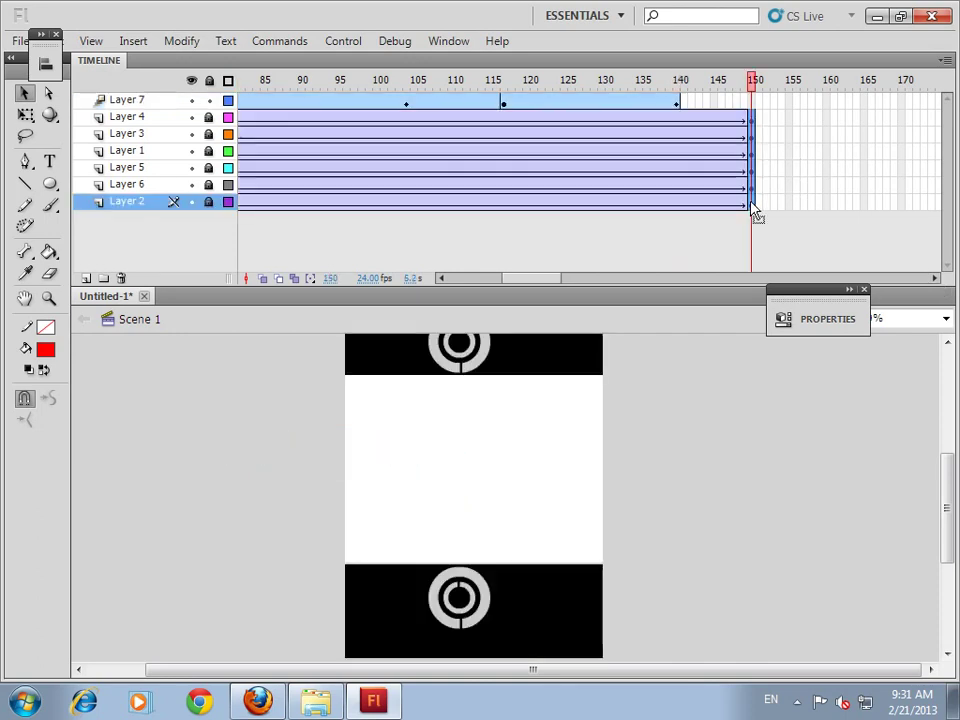
{"action": "left_click_drag", "start_coordinate": [528, 277], "coordinate": [514, 280]}
{"action": "left_click_drag", "start_coordinate": [270, 78], "coordinate": [857, 98]}
{"action": "left_click", "coordinate": [935, 278]}
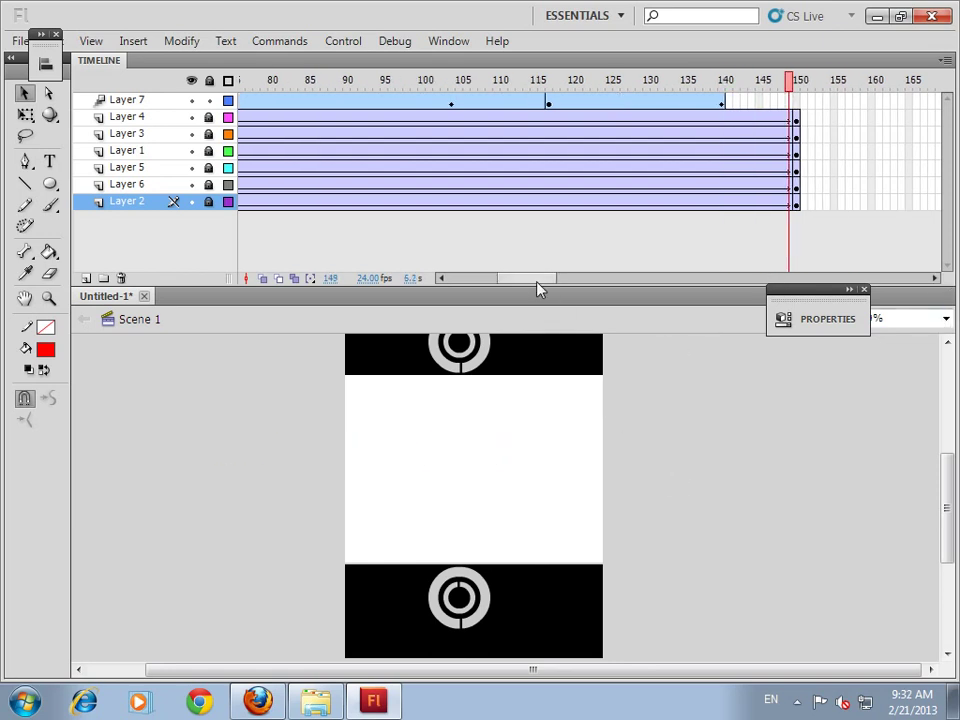
Unlock Layer 5, Layer 6 and Layer 2.
{"action": "mouse_move", "coordinate": [538, 283]}
{"action": "left_mouse_down"}
{"action": "mouse_move", "coordinate": [588, 280]}
{"action": "mouse_move", "coordinate": [557, 283]}
{"action": "left_mouse_up"}
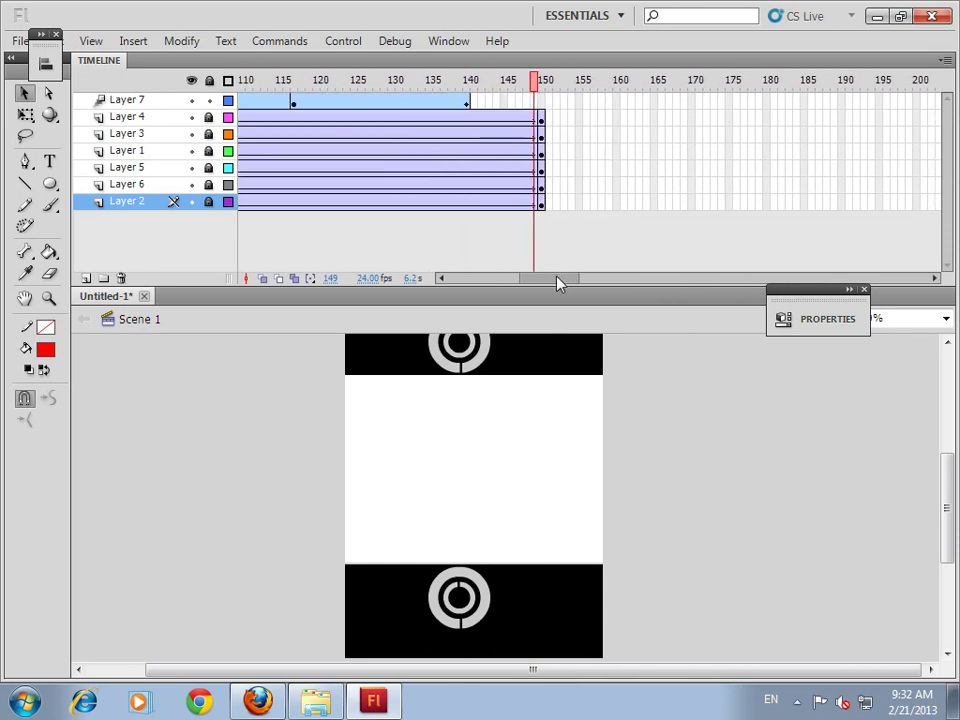
{"action": "left_click", "coordinate": [208, 167]}
{"action": "left_click", "coordinate": [208, 184]}
{"action": "left_click", "coordinate": [208, 201]}
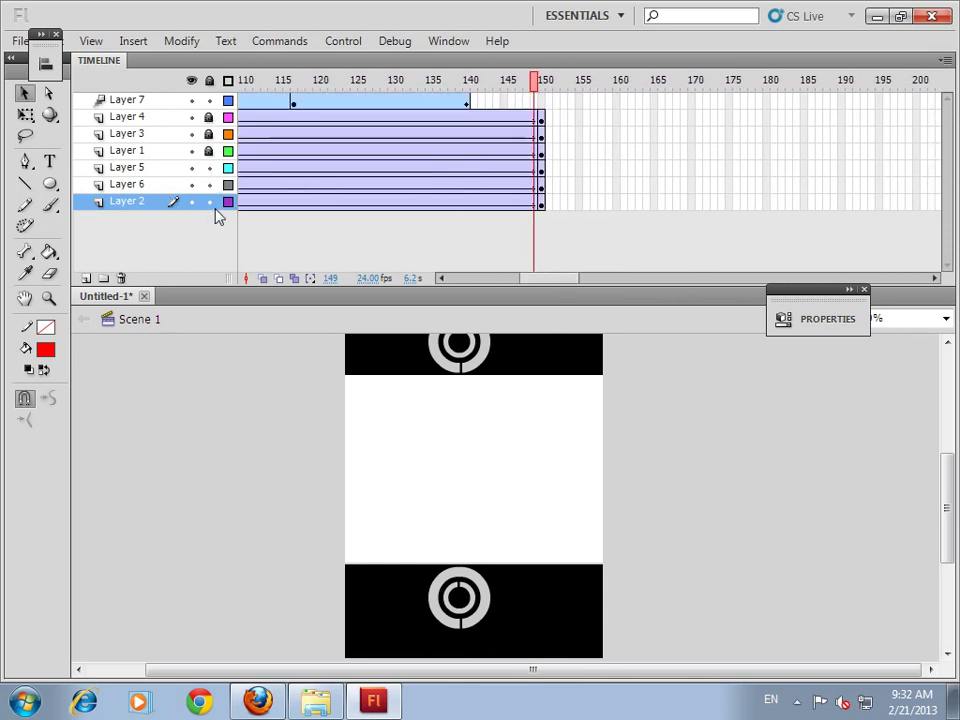
Insert a blank keyframe at frame 170 on Layer 2.
{"action": "left_click", "coordinate": [545, 170]}
{"action": "left_click", "coordinate": [550, 204]}
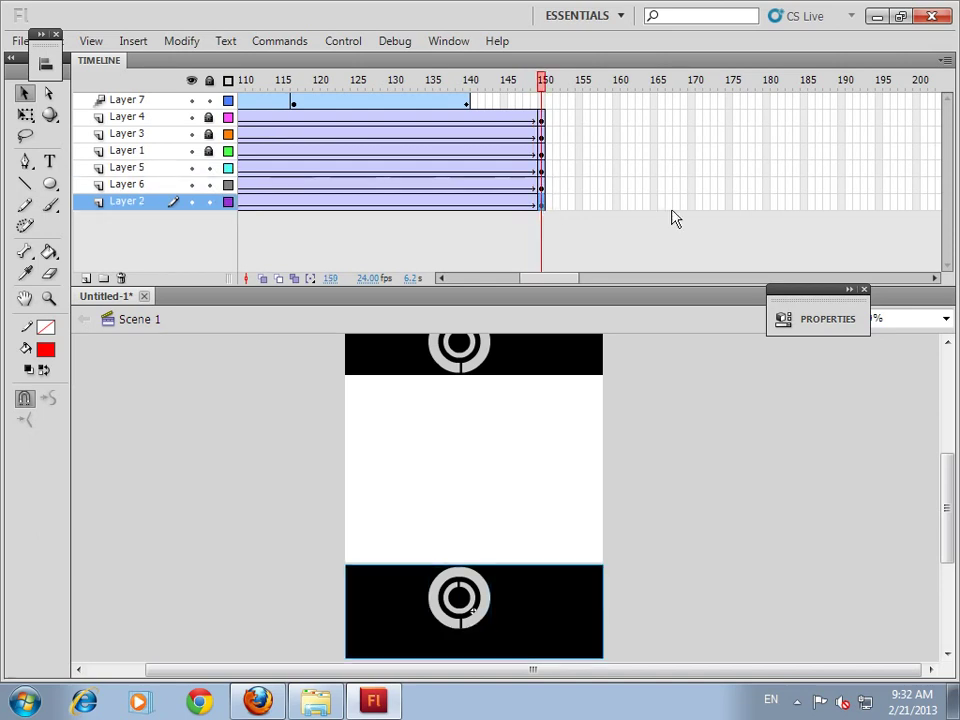
{"action": "left_click", "coordinate": [690, 203]}
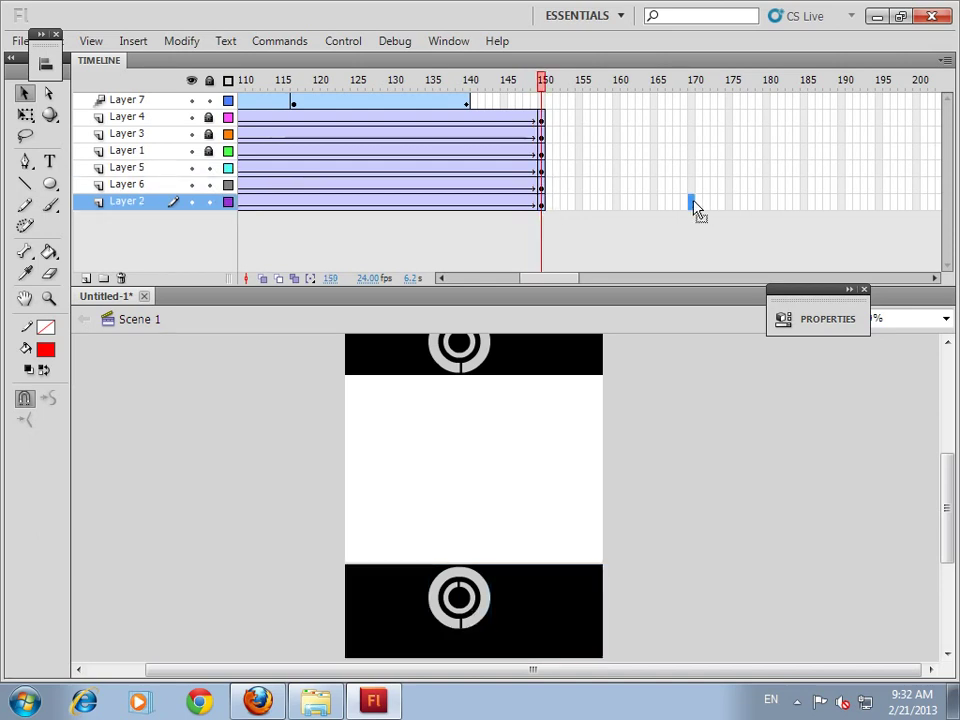
{"action": "key", "text": "F7"}
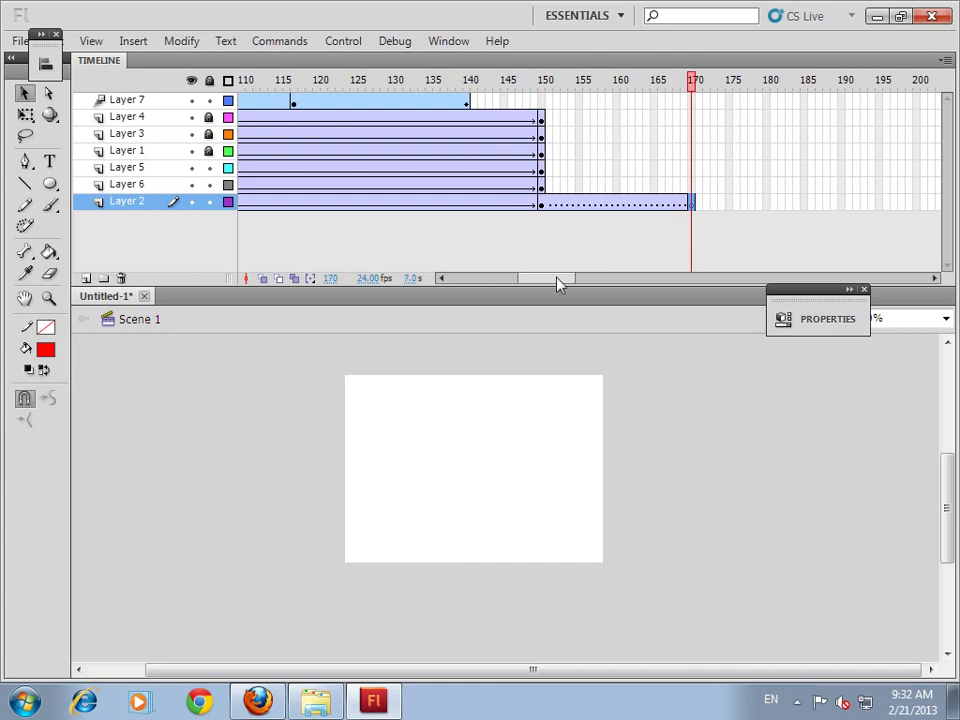
Copy the lower black panel from the keyframe at frame 40 of Layer 2.
{"action": "left_click_drag", "start_coordinate": [557, 281], "coordinate": [409, 289]}
{"action": "left_click", "coordinate": [241, 203]}
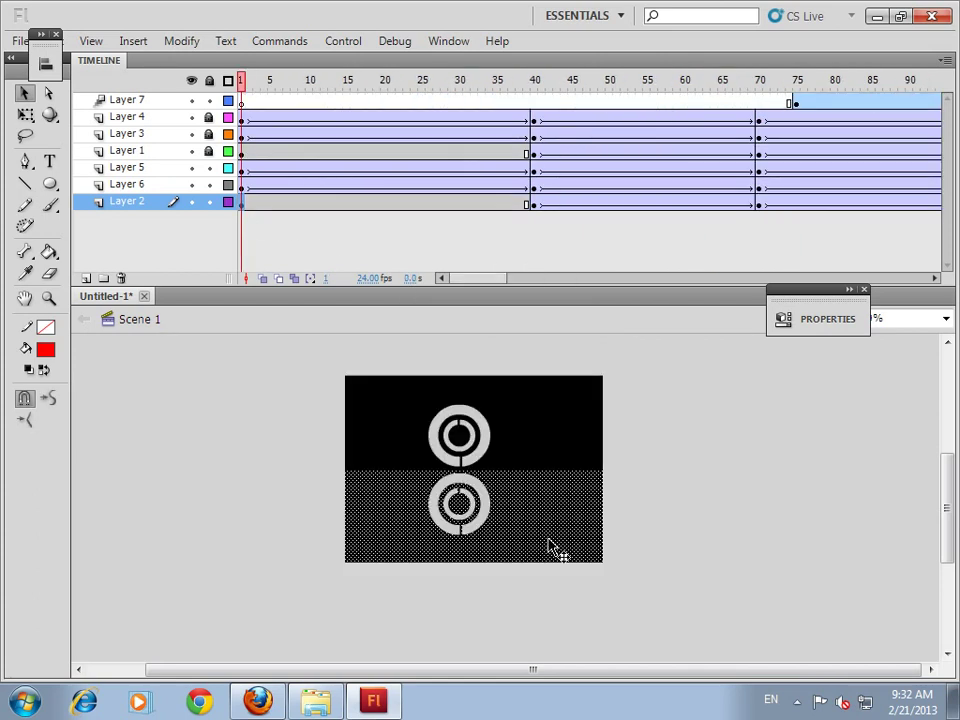
{"action": "right_click", "coordinate": [553, 540]}
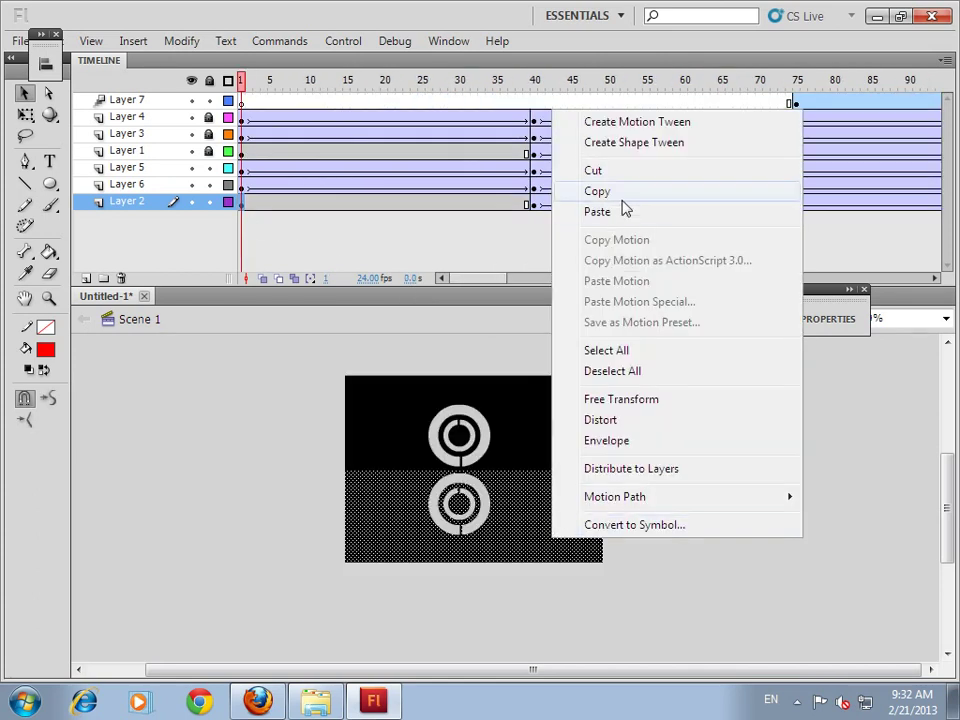
{"action": "left_click", "coordinate": [534, 206]}
{"action": "right_click", "coordinate": [565, 490]}
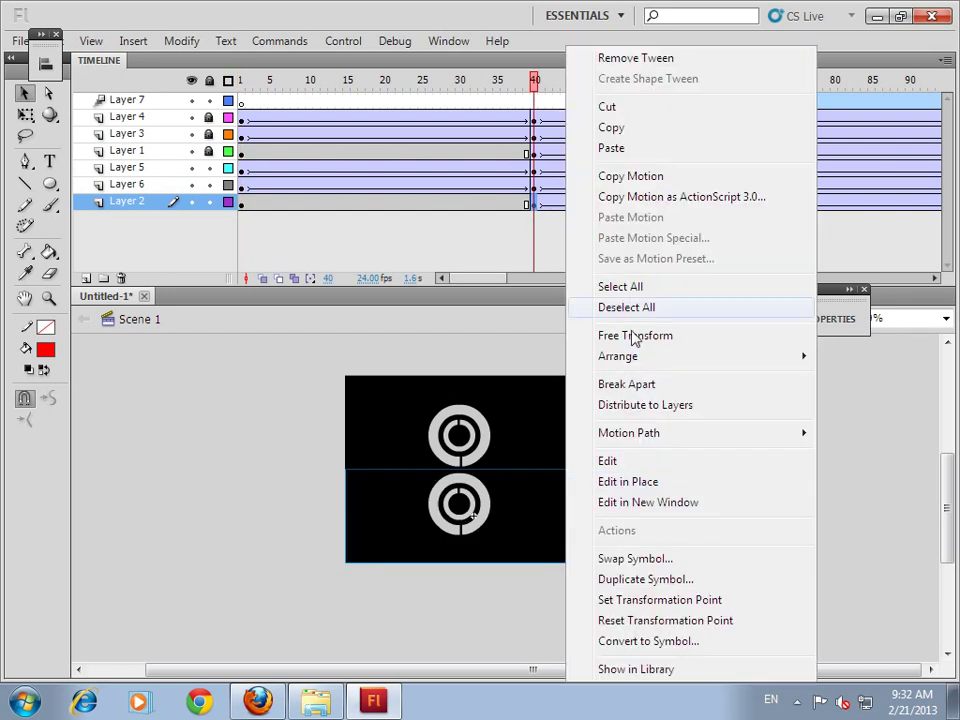
{"action": "left_click", "coordinate": [631, 129]}
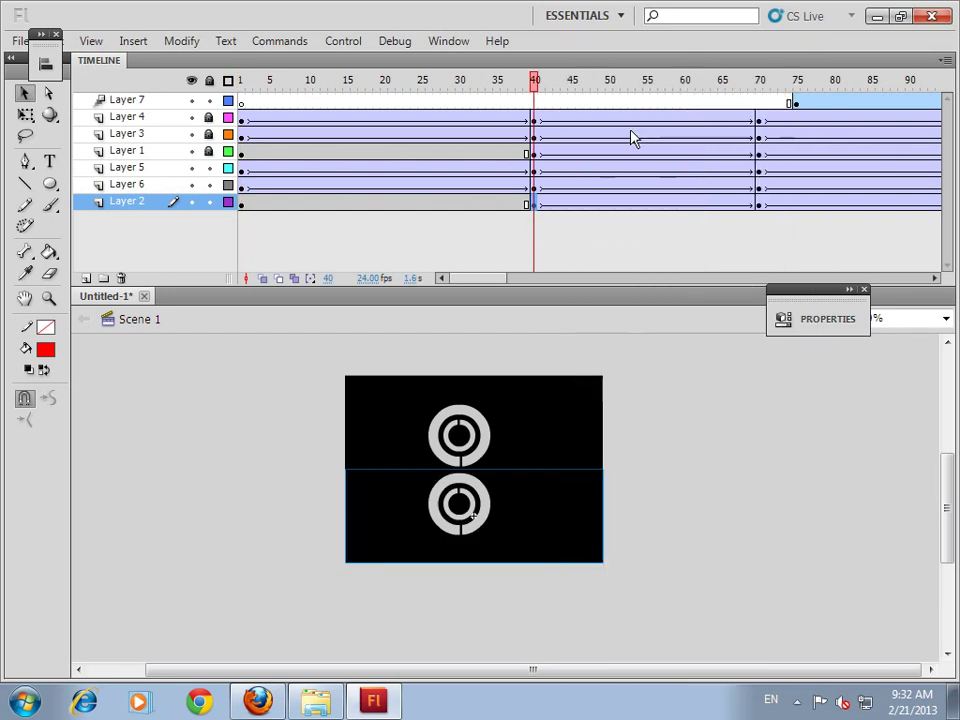
Paste the copied panel in place at frame 170 of Layer 2 and scrub through its closing motion.
{"action": "left_click_drag", "start_coordinate": [497, 279], "coordinate": [560, 282]}
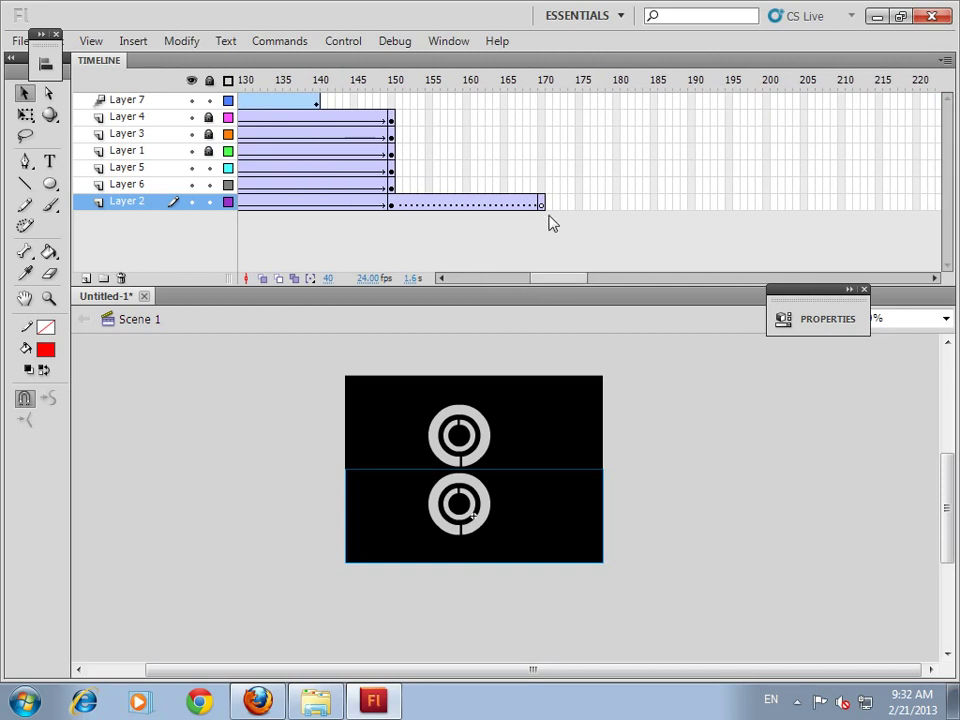
{"action": "left_click", "coordinate": [543, 207]}
{"action": "right_click", "coordinate": [752, 420]}
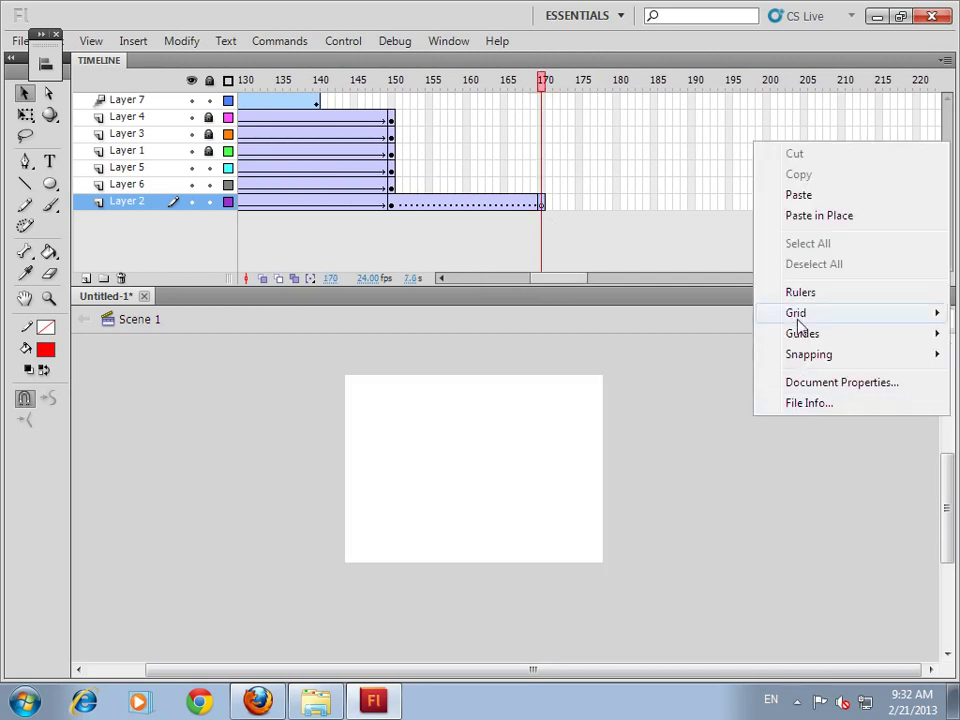
{"action": "left_click", "coordinate": [820, 216]}
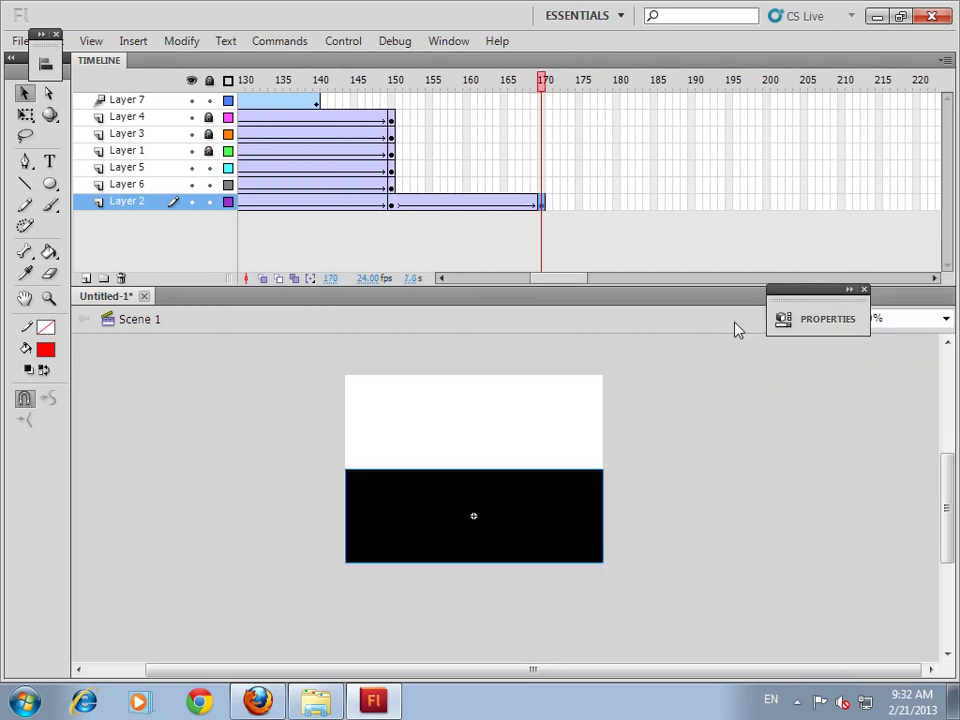
{"action": "left_click_drag", "start_coordinate": [297, 82], "coordinate": [544, 86]}
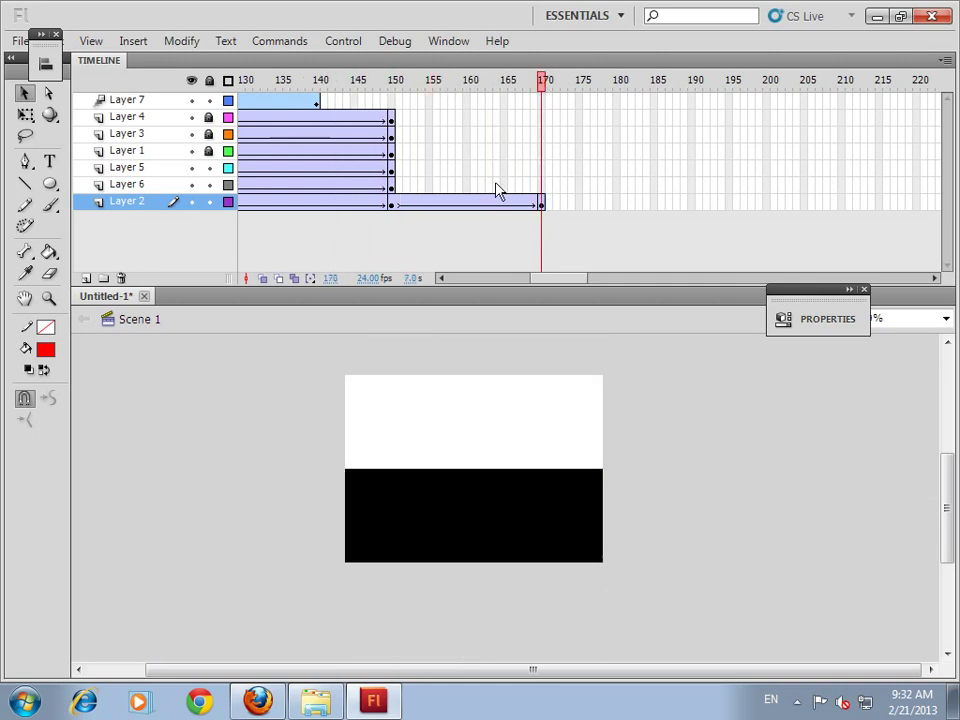
Lock Layer 2 and copy both lower rings from frame 1 of Layers 5 and 6.
{"action": "left_click", "coordinate": [393, 187]}
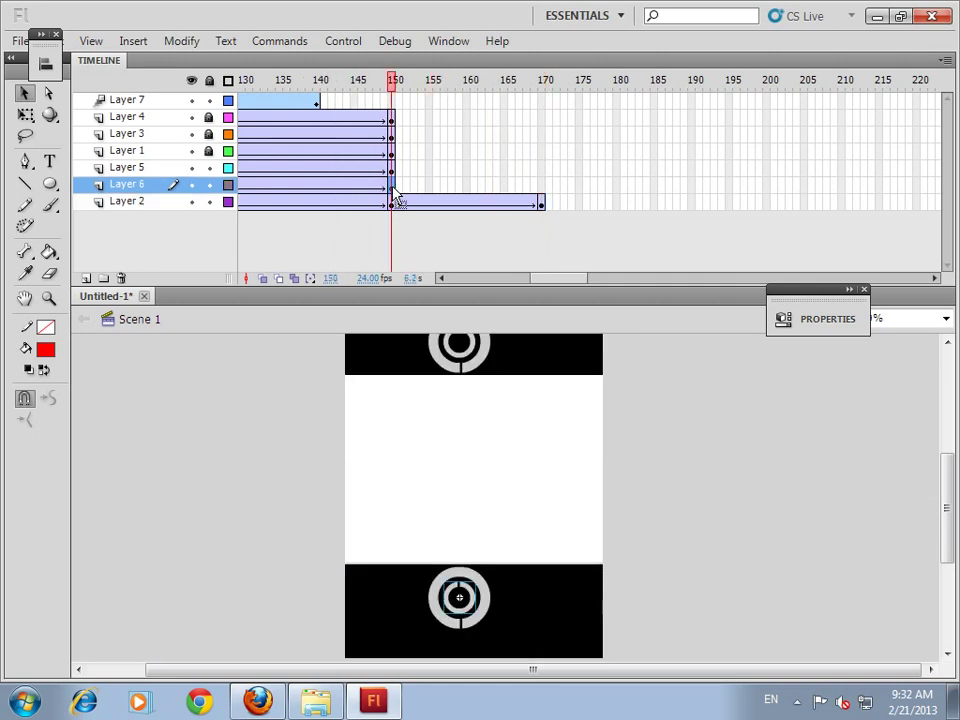
{"action": "left_click_drag", "start_coordinate": [547, 281], "coordinate": [428, 281]}
{"action": "left_click", "coordinate": [241, 189]}
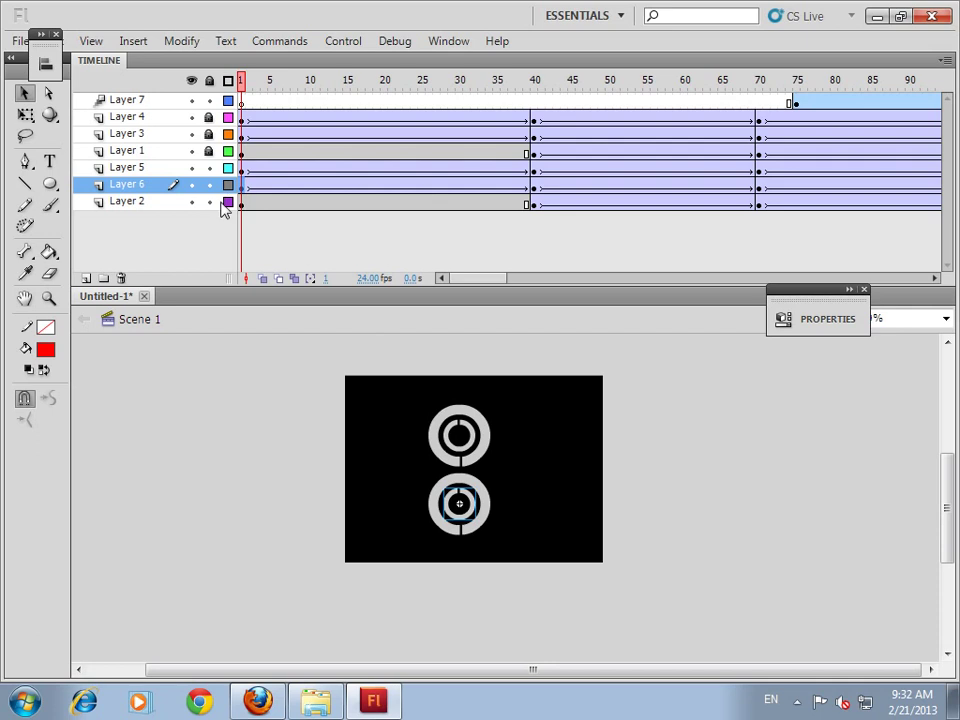
{"action": "left_click", "coordinate": [467, 522]}
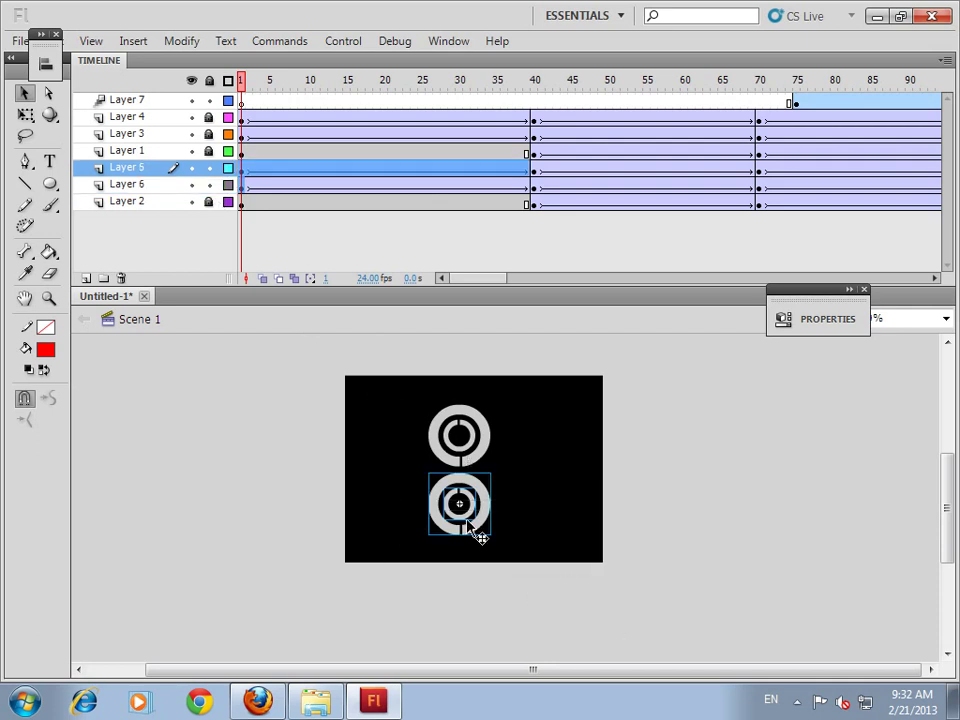
{"action": "right_click", "coordinate": [481, 499]}
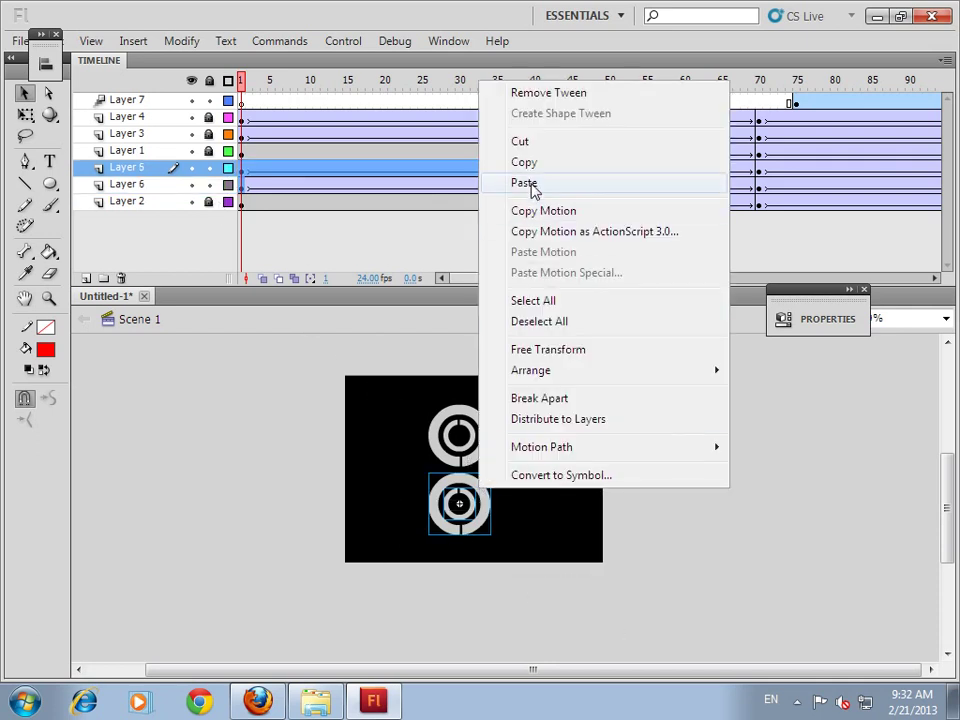
{"action": "left_click", "coordinate": [534, 166]}
{"action": "left_click", "coordinate": [535, 172]}
Insert blank keyframes at frame 170 on Layer 5 and Layer 6.
{"action": "key", "text": "Return"}
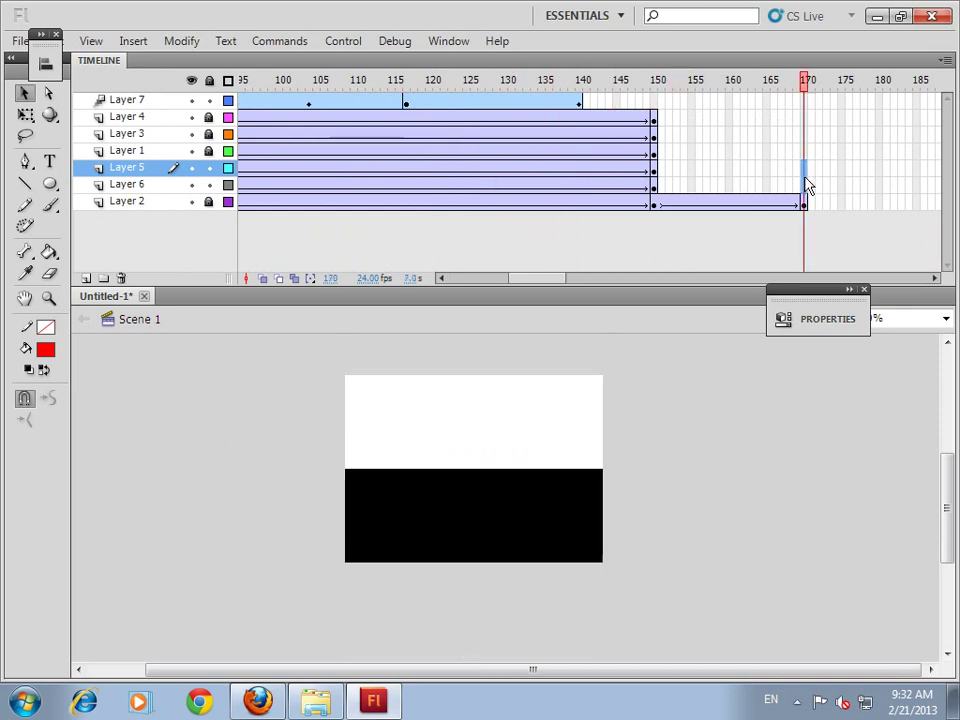
{"action": "left_click", "coordinate": [802, 183]}
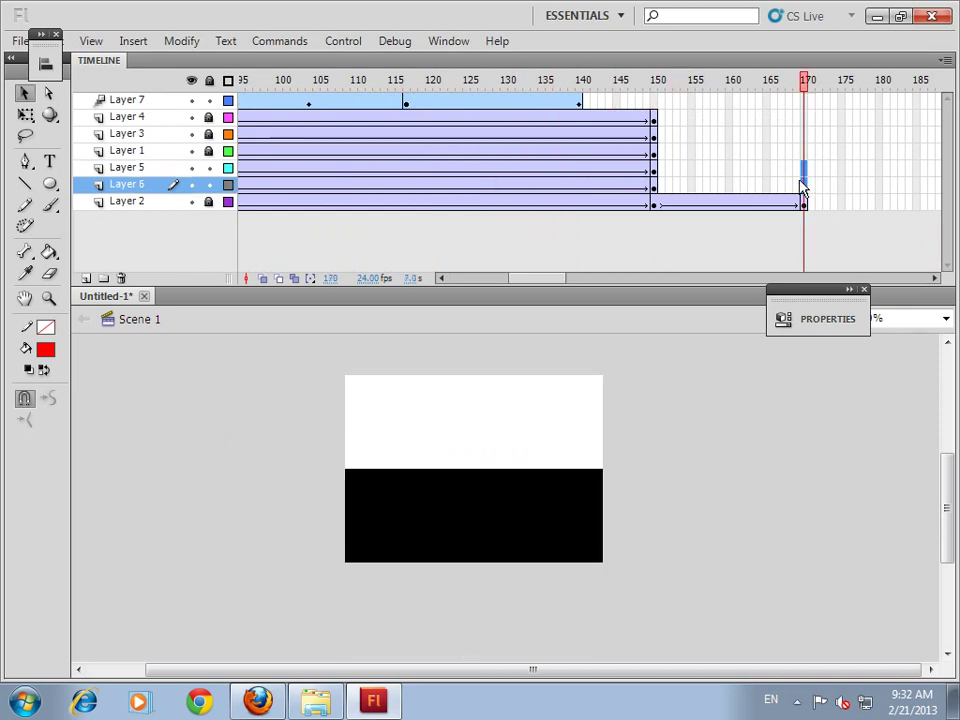
{"action": "key", "text": "F5"}
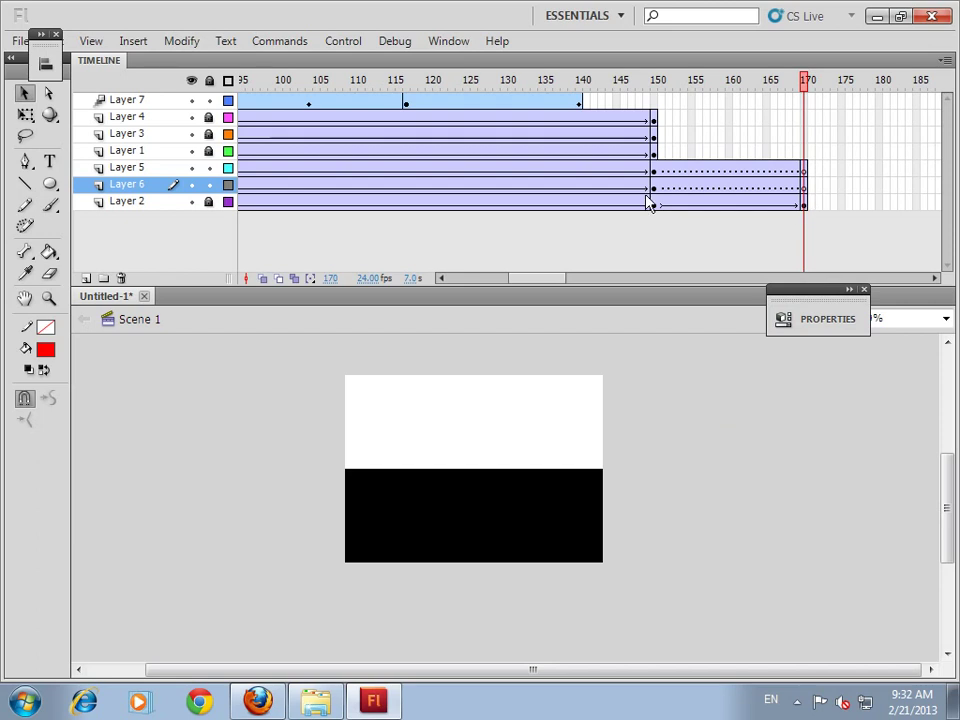
Paste the copied rings in place at frame 170 of Layer 6 and delete the outer ring there.
{"action": "left_click", "coordinate": [655, 189]}
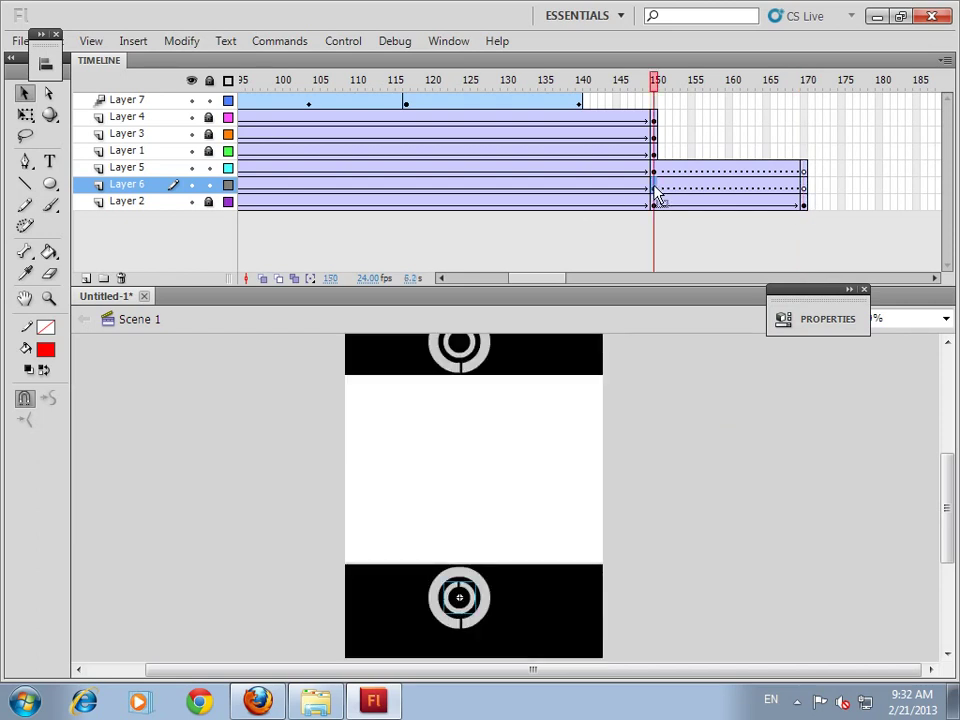
{"action": "left_click", "coordinate": [804, 190]}
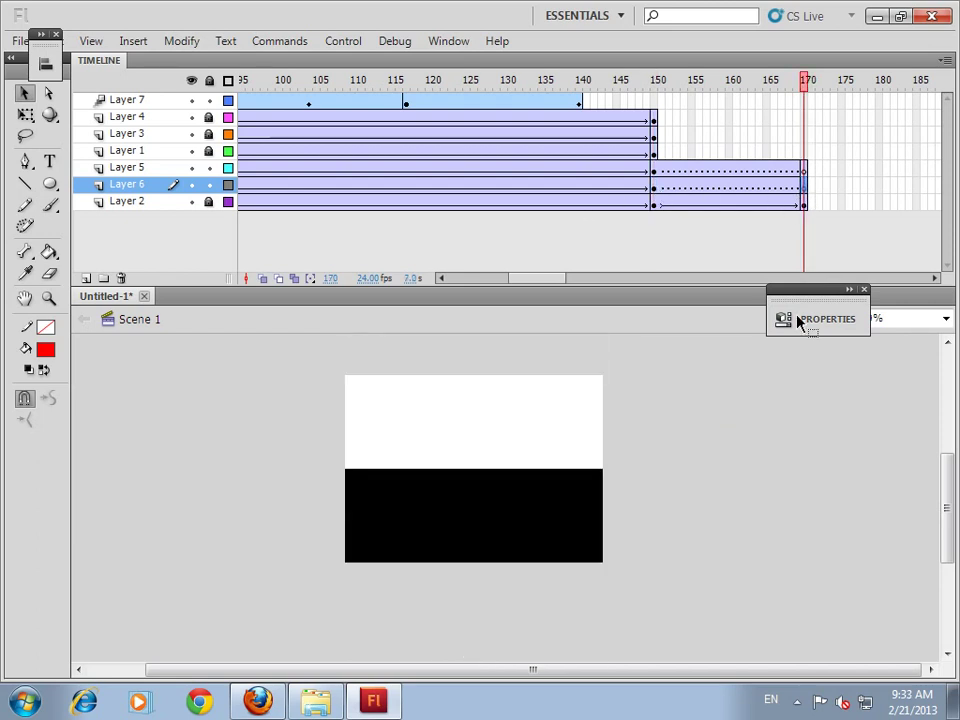
{"action": "right_click", "coordinate": [769, 432]}
{"action": "left_click", "coordinate": [827, 223]}
{"action": "left_click", "coordinate": [492, 497]}
{"action": "left_click", "coordinate": [488, 498]}
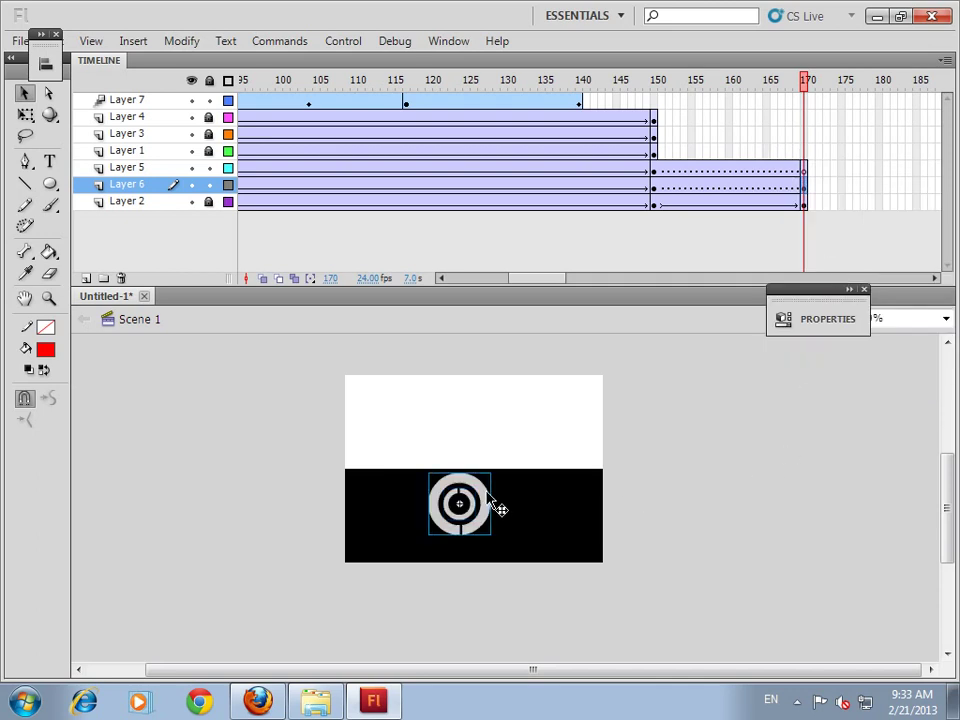
{"action": "key", "text": "Delete"}
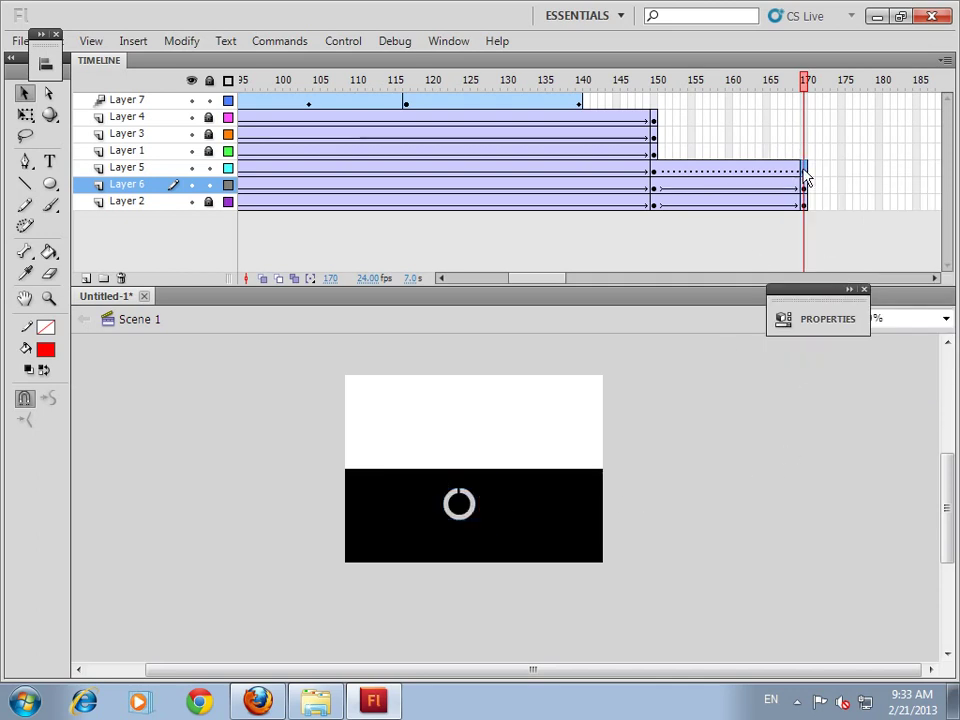
Paste the copied rings in place at frame 170 of Layer 5.
{"action": "left_click", "coordinate": [806, 172]}
{"action": "right_click", "coordinate": [840, 490]}
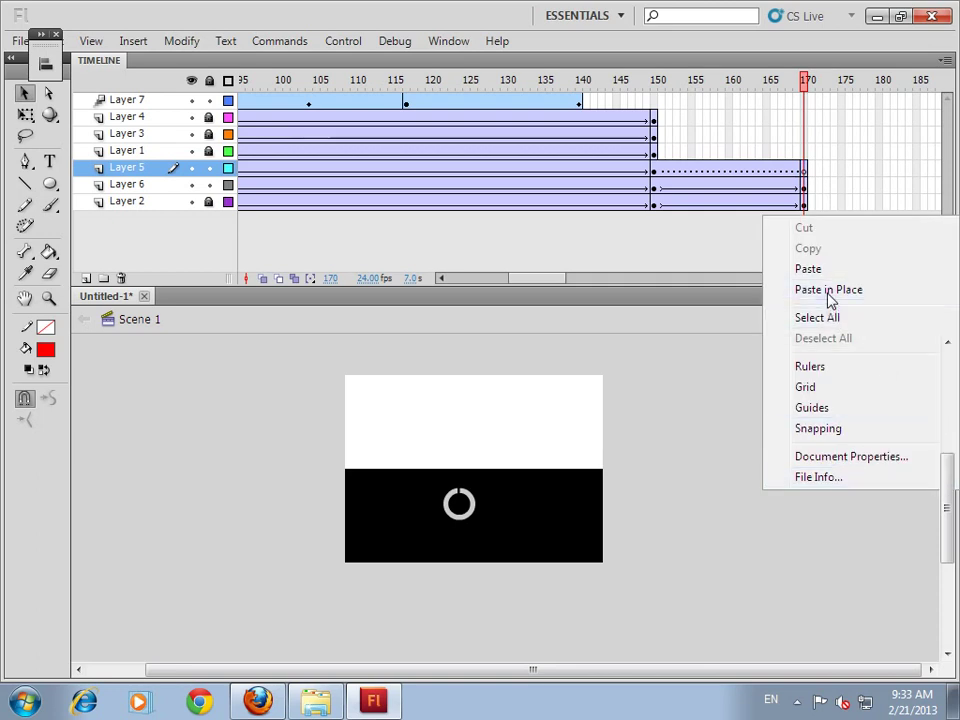
{"action": "left_click", "coordinate": [828, 291]}
Set the Layer 5 tween starting at frame 150 to rotate CCW, and move the properties clear of the timeline.
{"action": "left_click", "coordinate": [658, 176]}
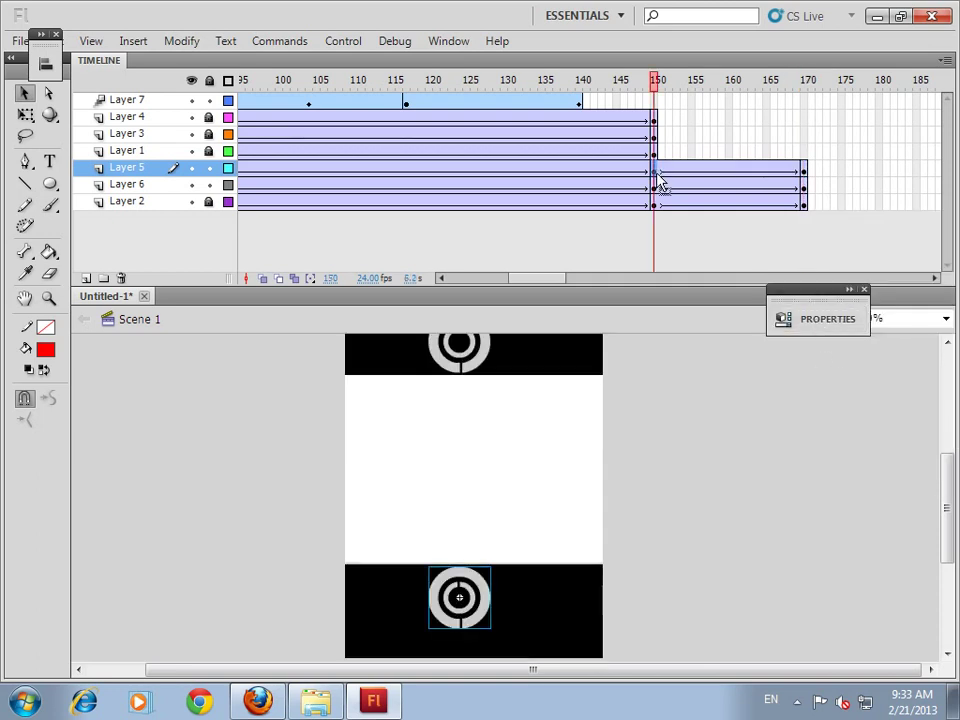
{"action": "left_click", "coordinate": [786, 320]}
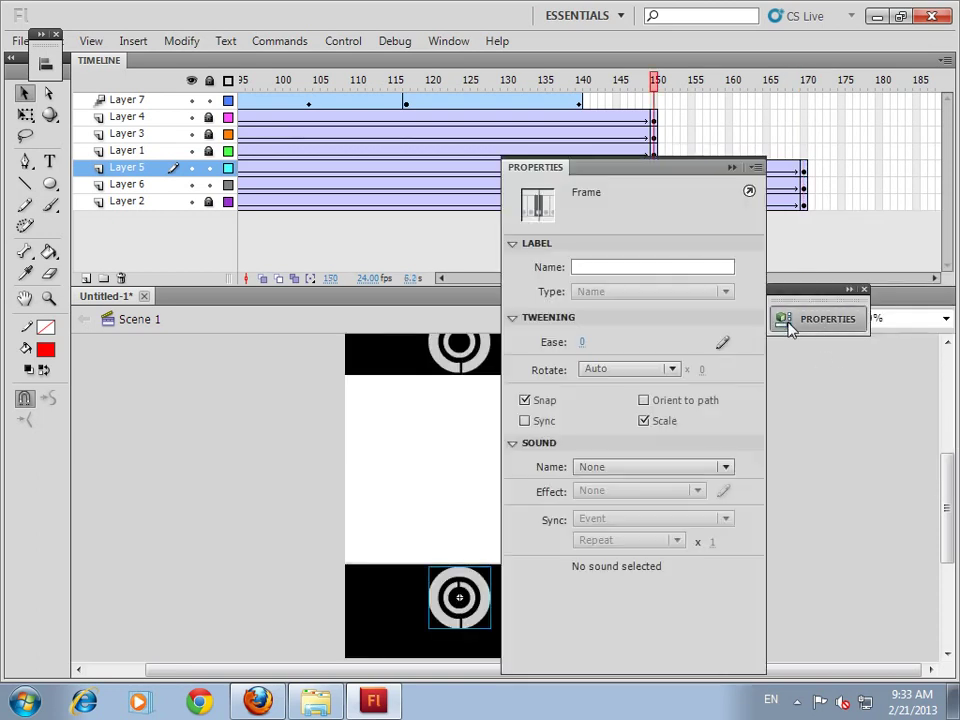
{"action": "left_click", "coordinate": [628, 369]}
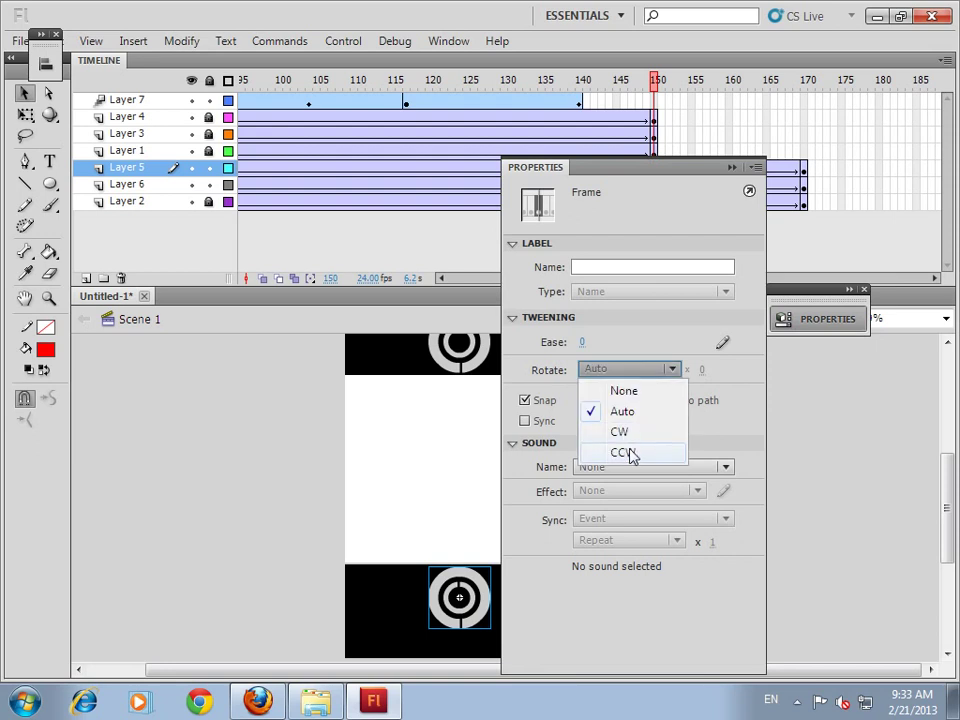
{"action": "left_click", "coordinate": [630, 452]}
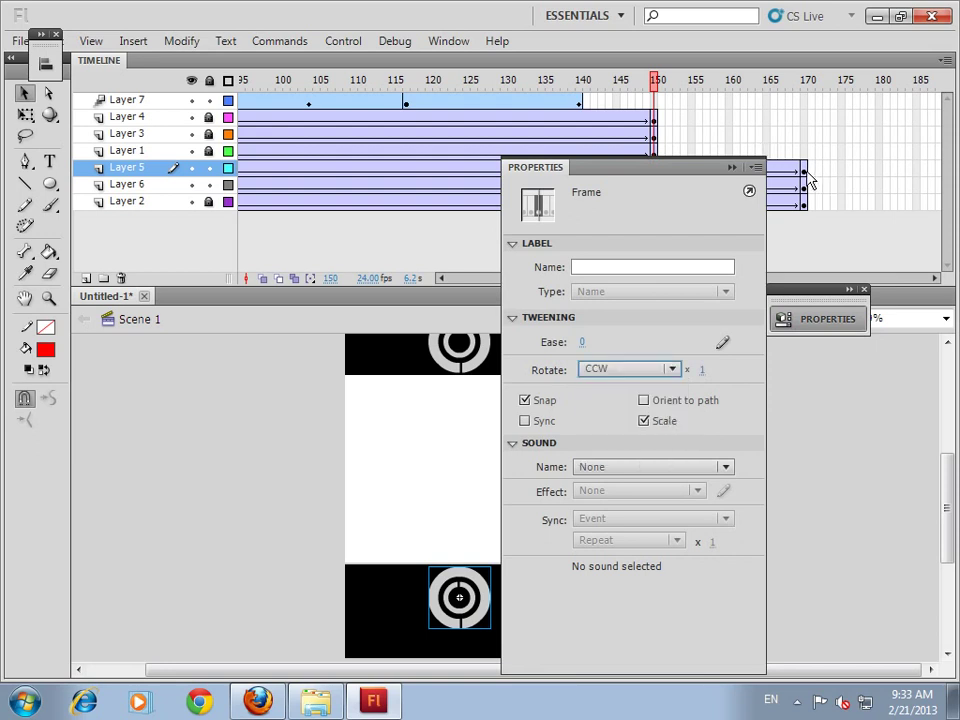
{"action": "left_click_drag", "start_coordinate": [686, 168], "coordinate": [829, 287]}
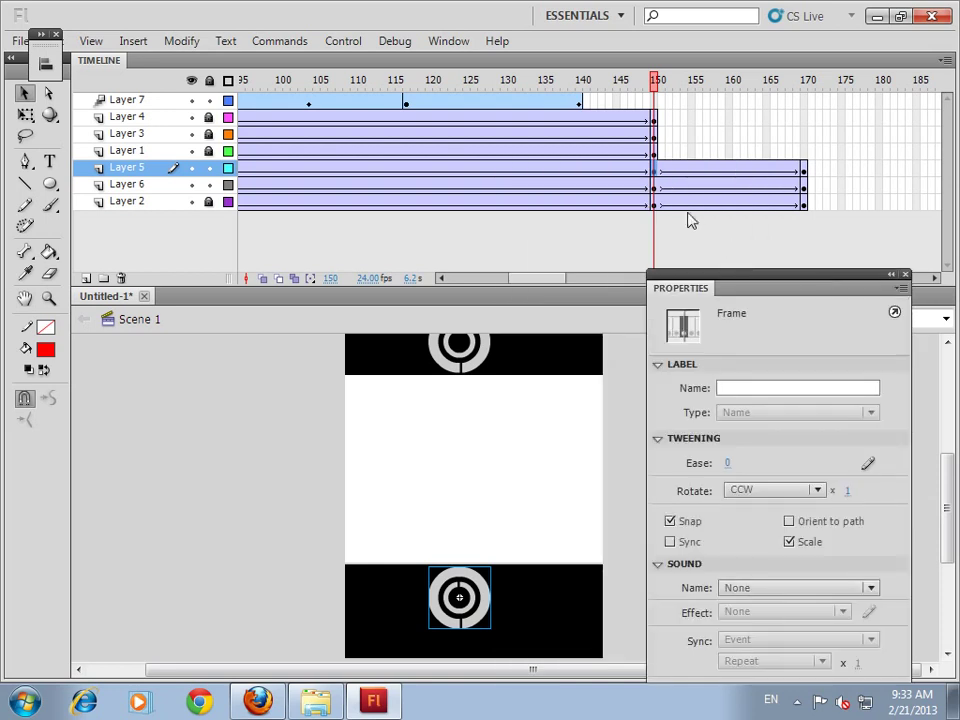
Set the Layer 6 tween starting at frame 150 to rotate CW and play the closing animation.
{"action": "left_click", "coordinate": [658, 188]}
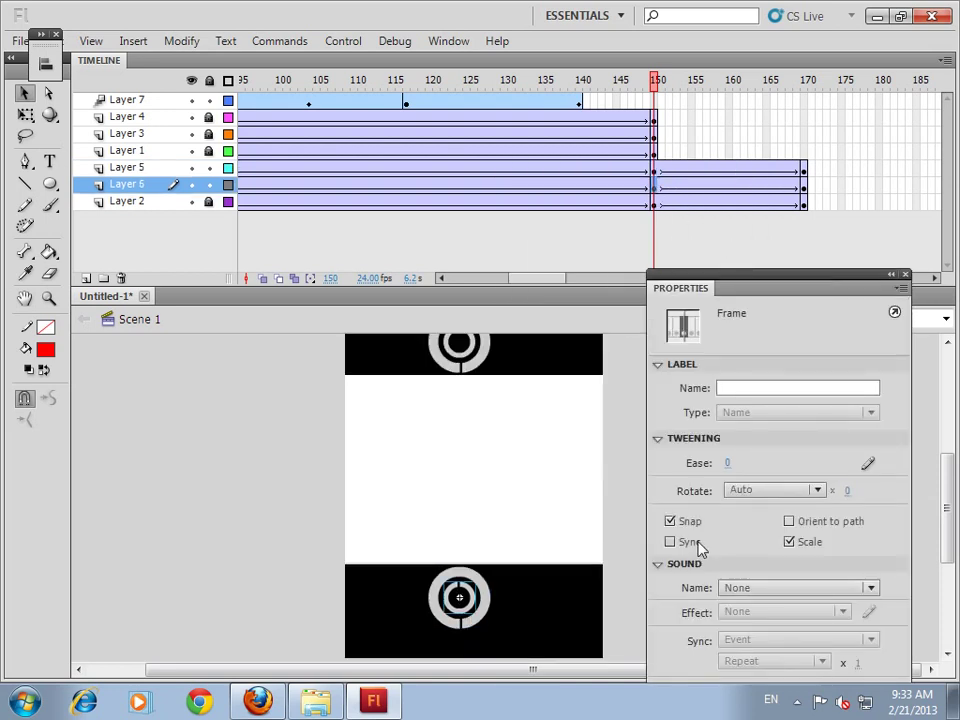
{"action": "left_click", "coordinate": [756, 491]}
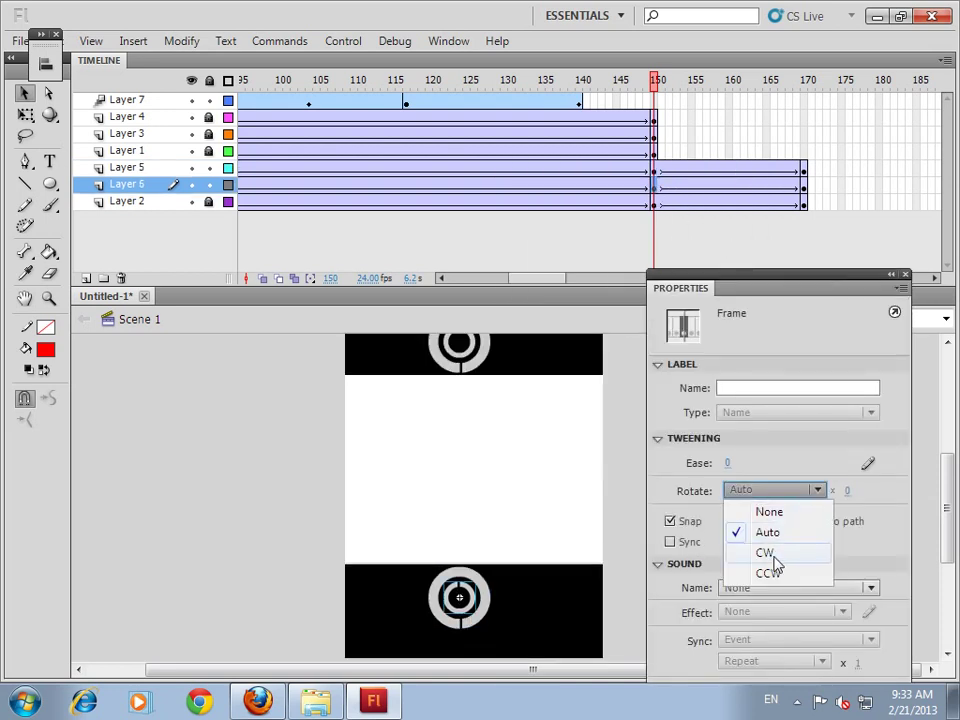
{"action": "left_click", "coordinate": [765, 553]}
{"action": "key", "text": "Return"}
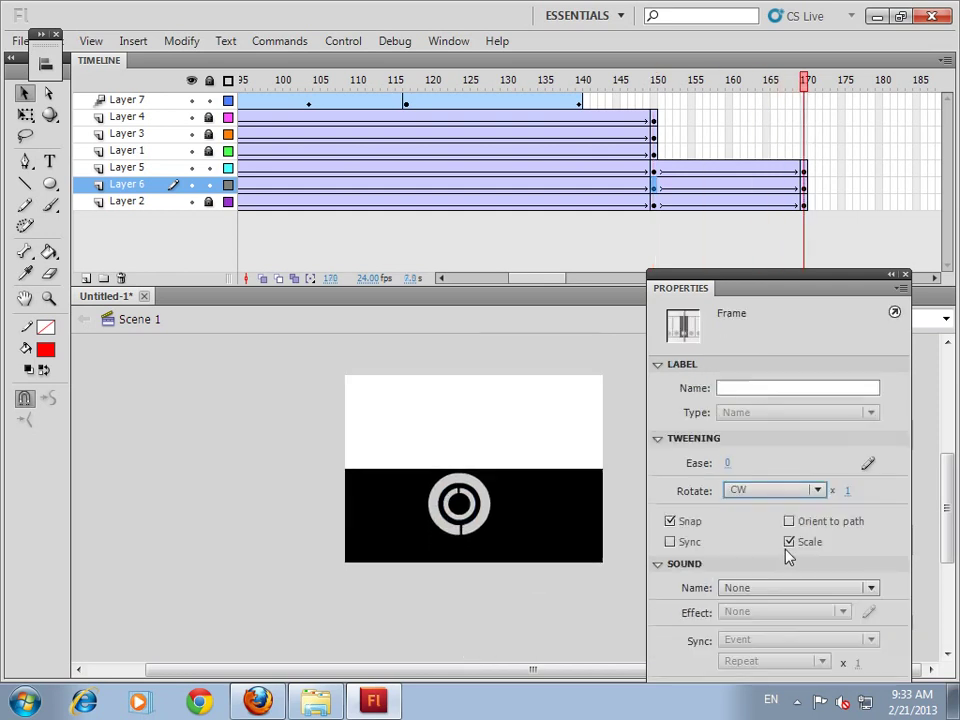
Lock Layers 5 and 6, and insert blank keyframes at frame 170 on Layers 4, 3 and 1.
{"action": "left_click", "coordinate": [209, 183]}
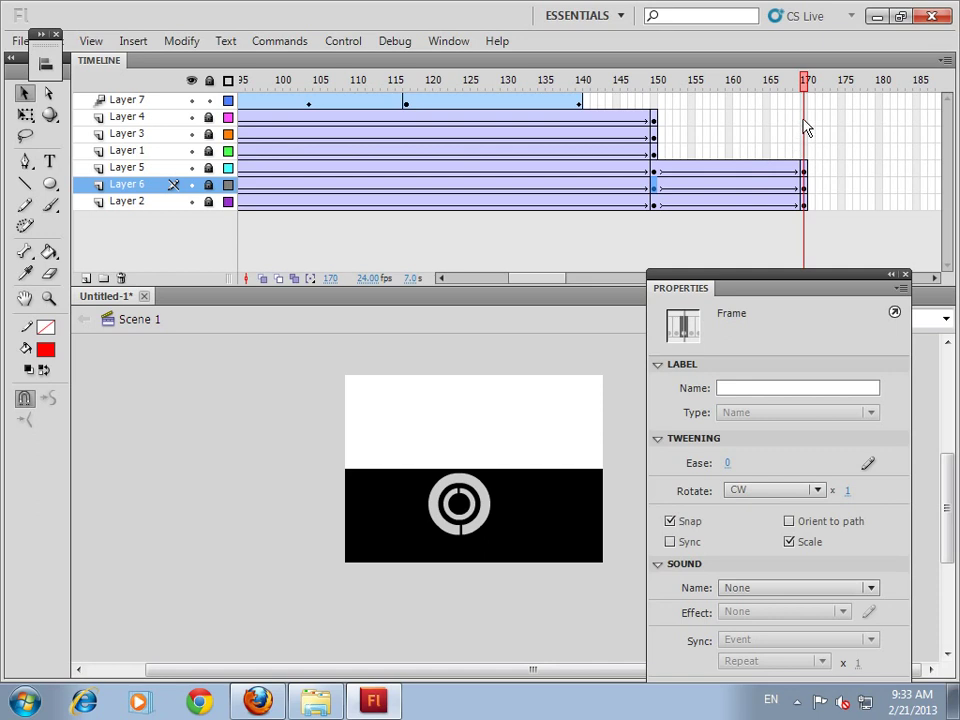
{"action": "left_click_drag", "start_coordinate": [805, 117], "coordinate": [812, 157]}
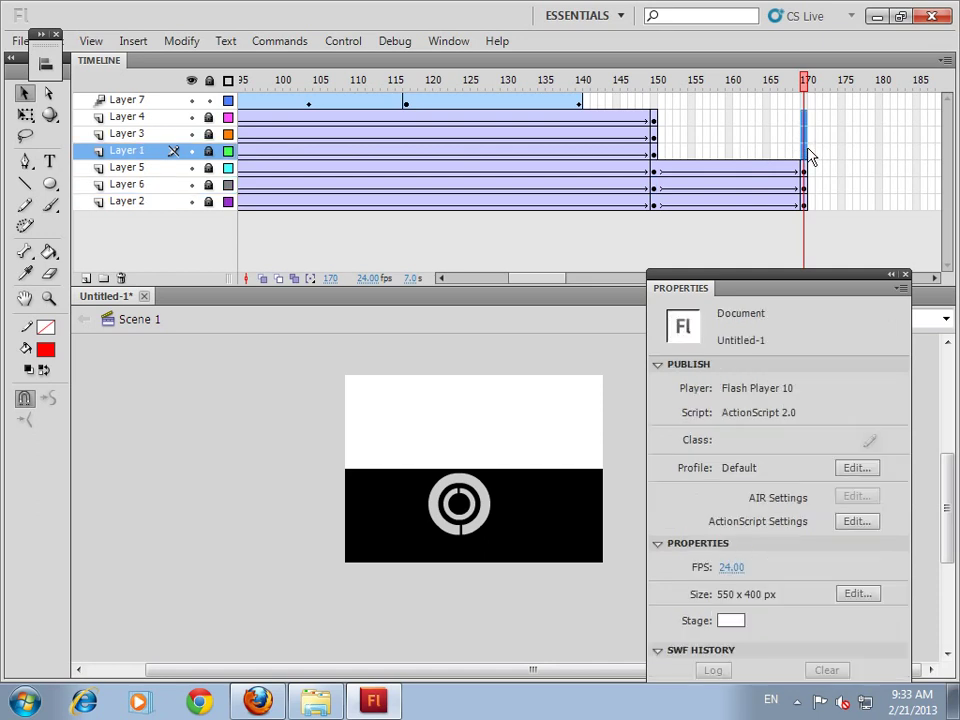
{"action": "key", "text": "F5"}
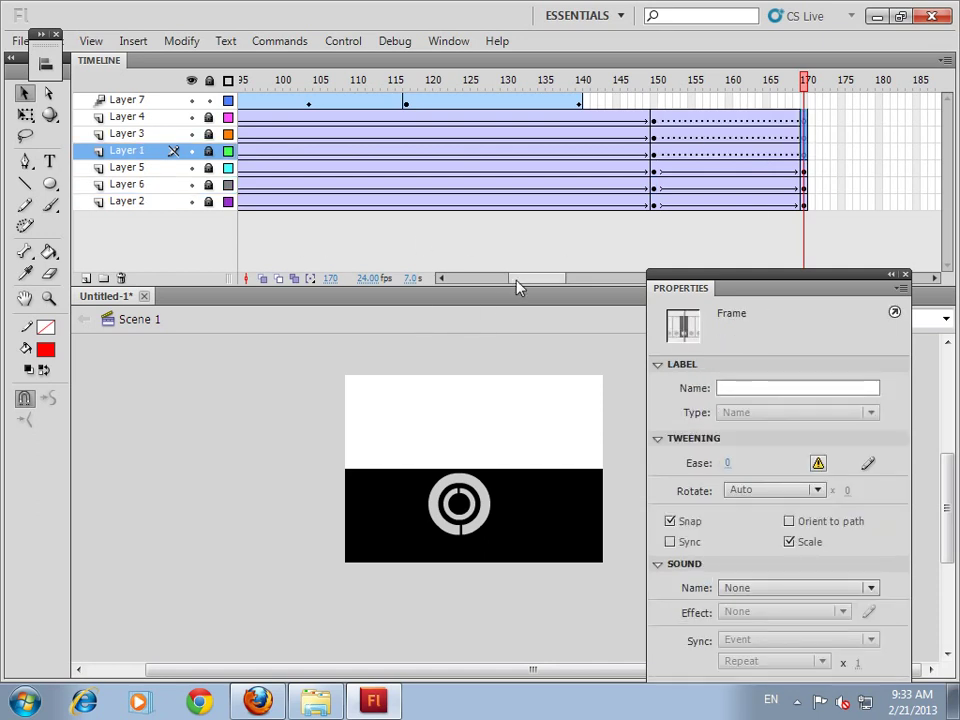
{"action": "left_click_drag", "start_coordinate": [517, 282], "coordinate": [456, 284]}
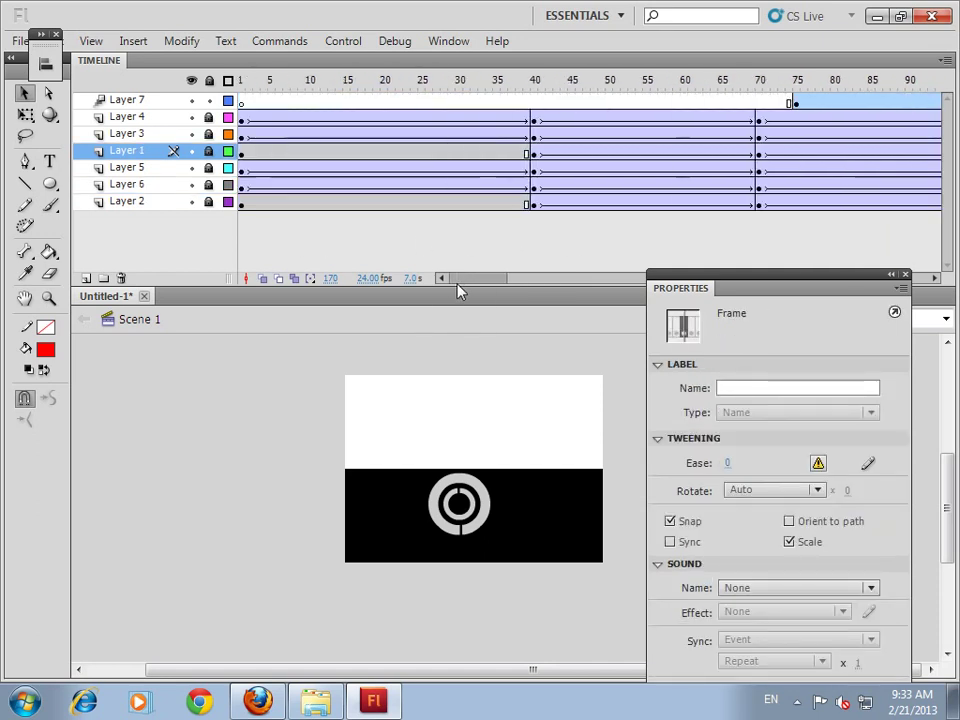
Copy the upper black panel from frame 40 of Layer 1 and paste it in place at frame 170 of that layer.
{"action": "left_click", "coordinate": [243, 156]}
{"action": "left_click", "coordinate": [535, 158]}
{"action": "right_click", "coordinate": [567, 413]}
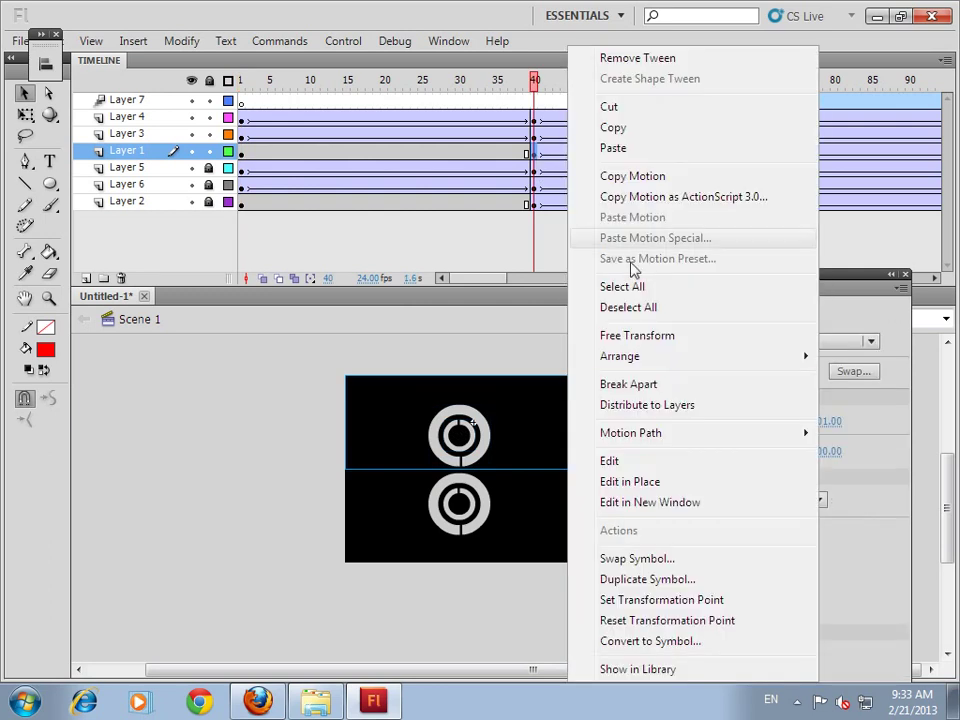
{"action": "left_click", "coordinate": [613, 130]}
{"action": "left_click_drag", "start_coordinate": [476, 281], "coordinate": [567, 288]}
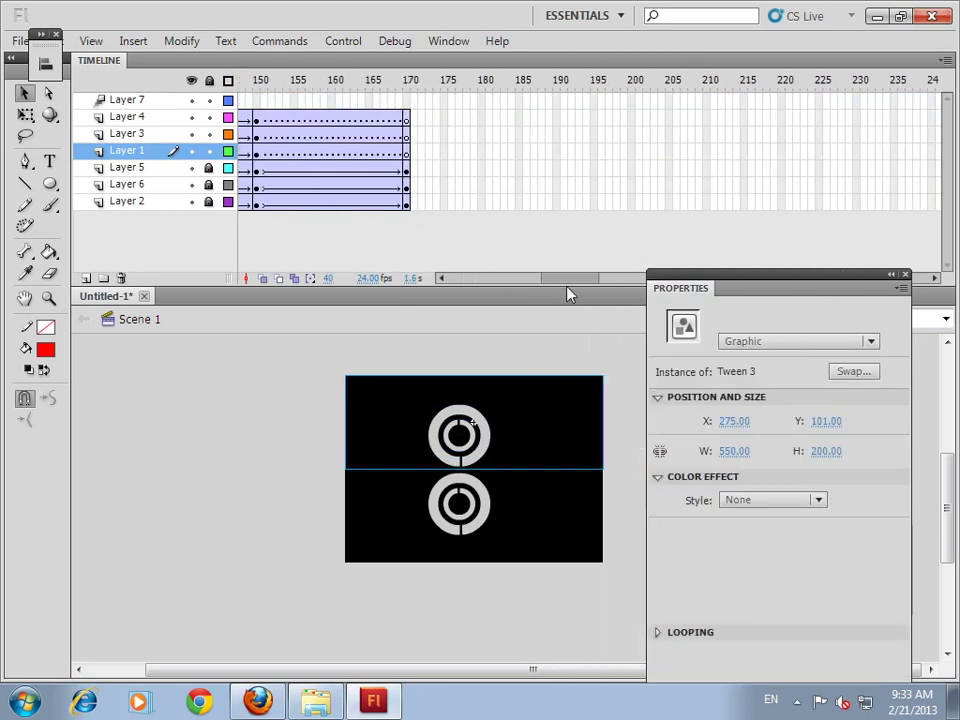
{"action": "left_click", "coordinate": [408, 158]}
{"action": "right_click", "coordinate": [242, 371]}
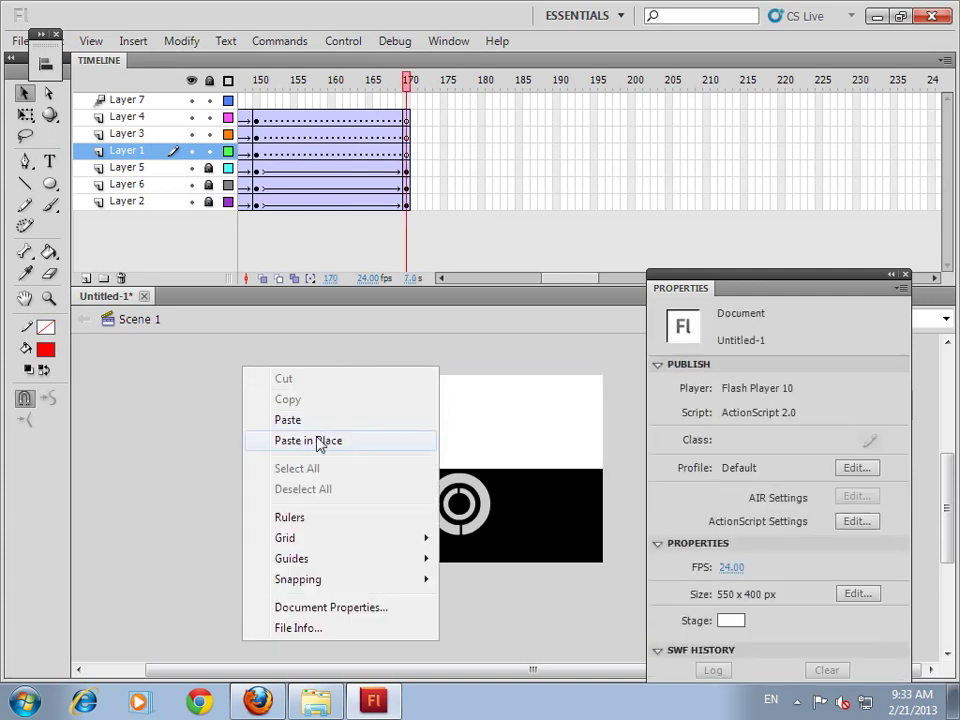
{"action": "left_click", "coordinate": [308, 440]}
Lock Layer 1 with Layers 3 and 4 left unlocked, and copy both upper rings at frame 1.
{"action": "left_click_drag", "start_coordinate": [253, 97], "coordinate": [408, 97]}
{"action": "left_click_drag", "start_coordinate": [561, 278], "coordinate": [452, 282]}
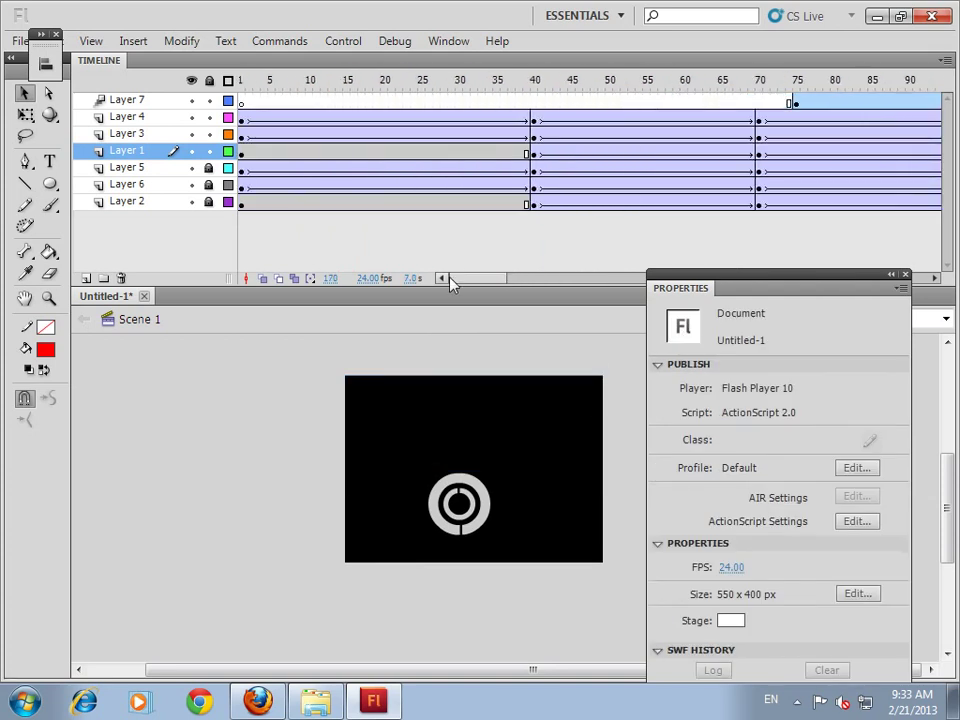
{"action": "left_click", "coordinate": [240, 117]}
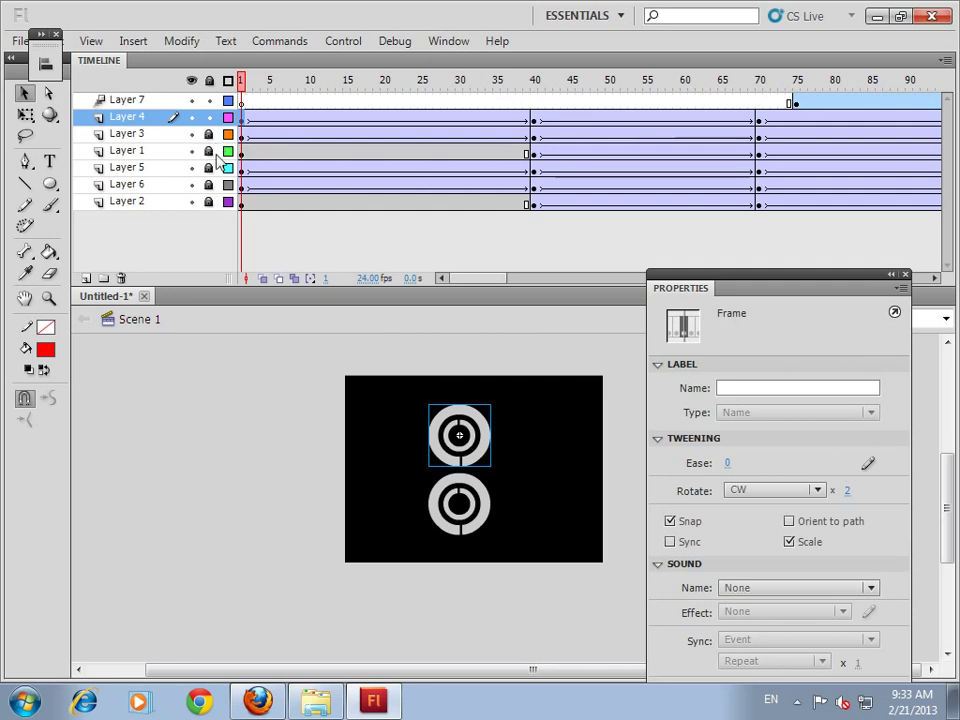
{"action": "left_click", "coordinate": [209, 134]}
{"action": "left_click_drag", "start_coordinate": [394, 356], "coordinate": [521, 452]}
{"action": "right_click", "coordinate": [466, 415]}
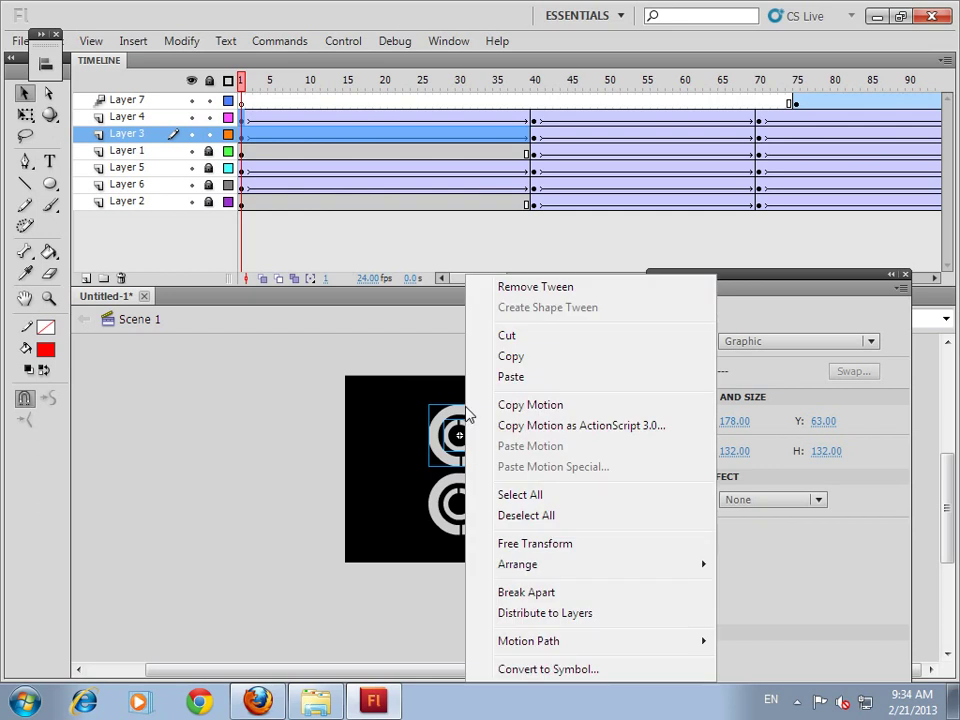
{"action": "left_click", "coordinate": [522, 358]}
Paste the copied upper rings in place at frame 170 of Layer 3.
{"action": "key", "text": "Return"}
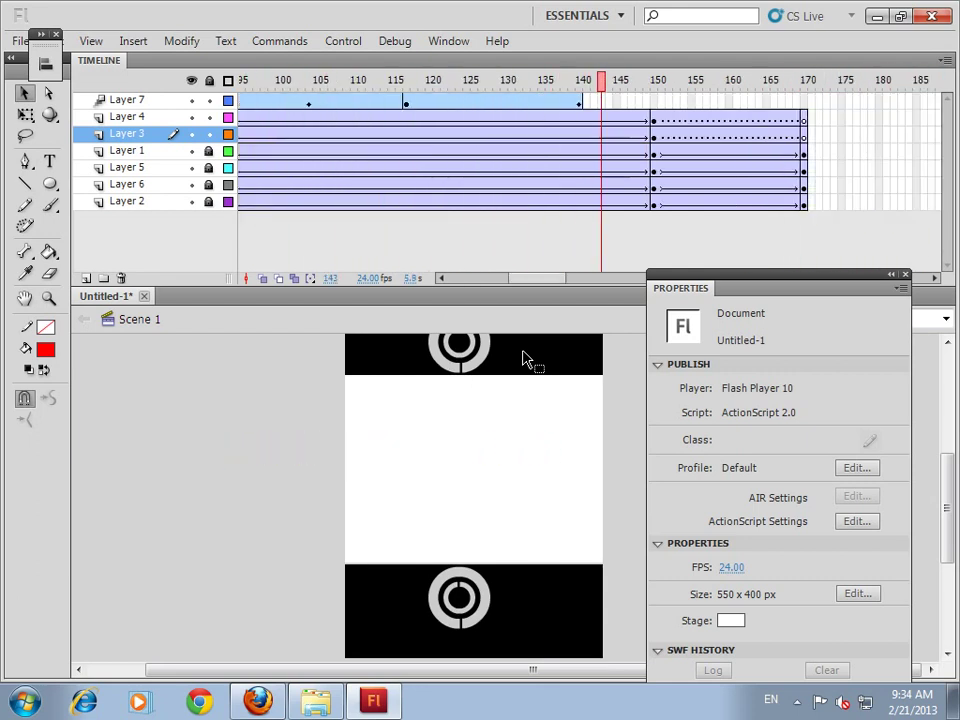
{"action": "left_click", "coordinate": [805, 135]}
{"action": "left_click", "coordinate": [253, 411]}
{"action": "right_click", "coordinate": [253, 409]}
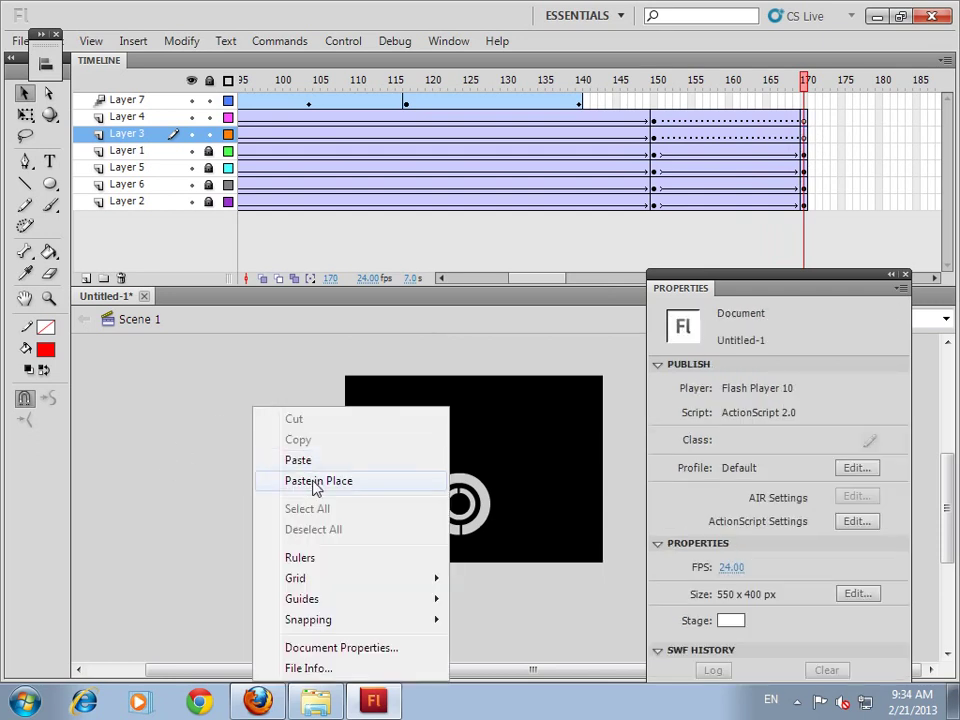
{"action": "left_click", "coordinate": [315, 484]}
{"action": "left_click", "coordinate": [471, 375]}
{"action": "left_click", "coordinate": [489, 450]}
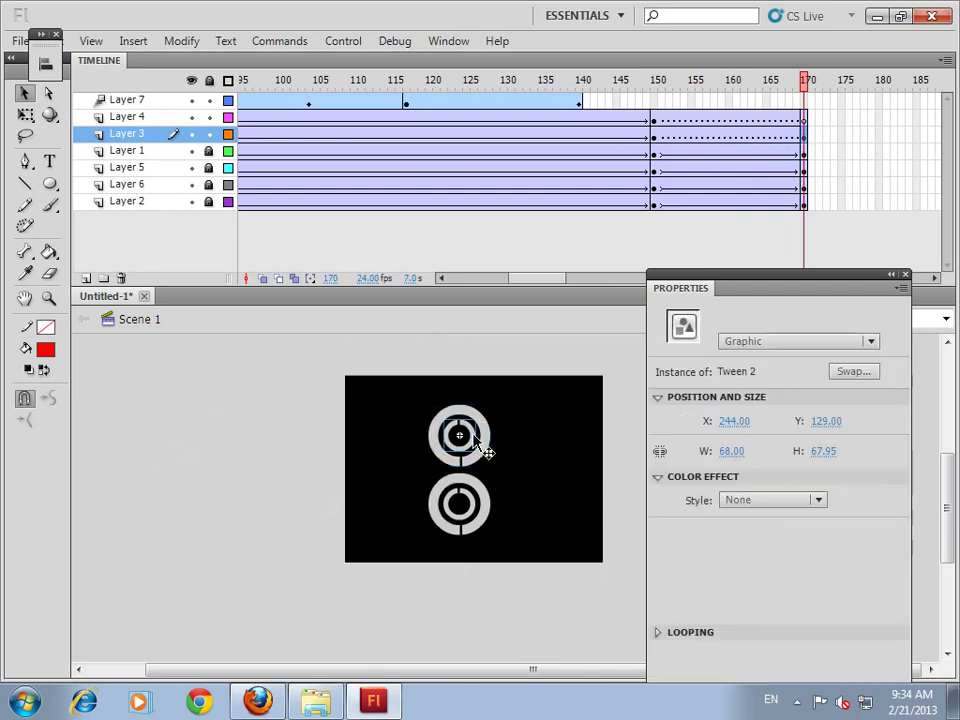
Cut the larger upper ring from frame 170 of Layer 3 and paste it in place at frame 170 of Layer 4.
{"action": "left_click", "coordinate": [654, 137]}
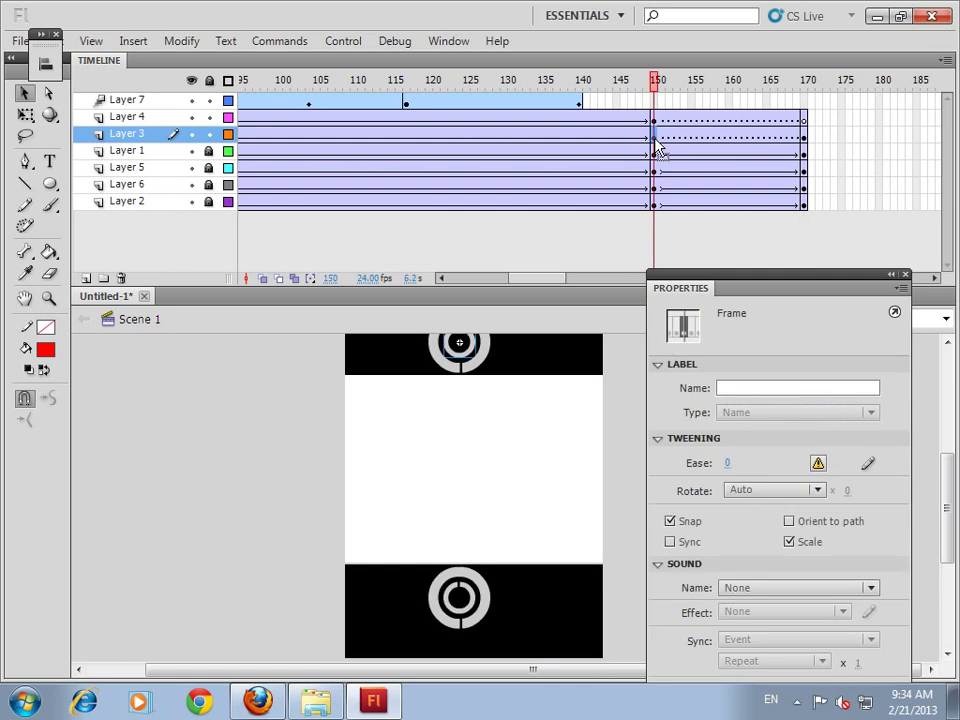
{"action": "left_click", "coordinate": [806, 140]}
{"action": "left_click", "coordinate": [492, 458]}
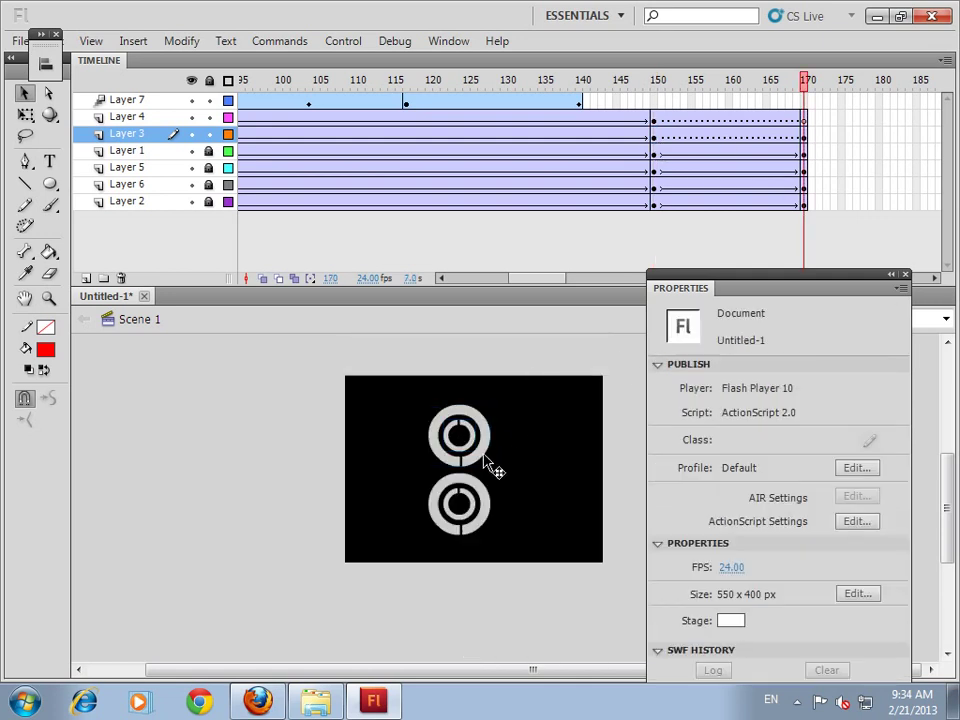
{"action": "left_click", "coordinate": [490, 458]}
{"action": "right_click", "coordinate": [490, 458]}
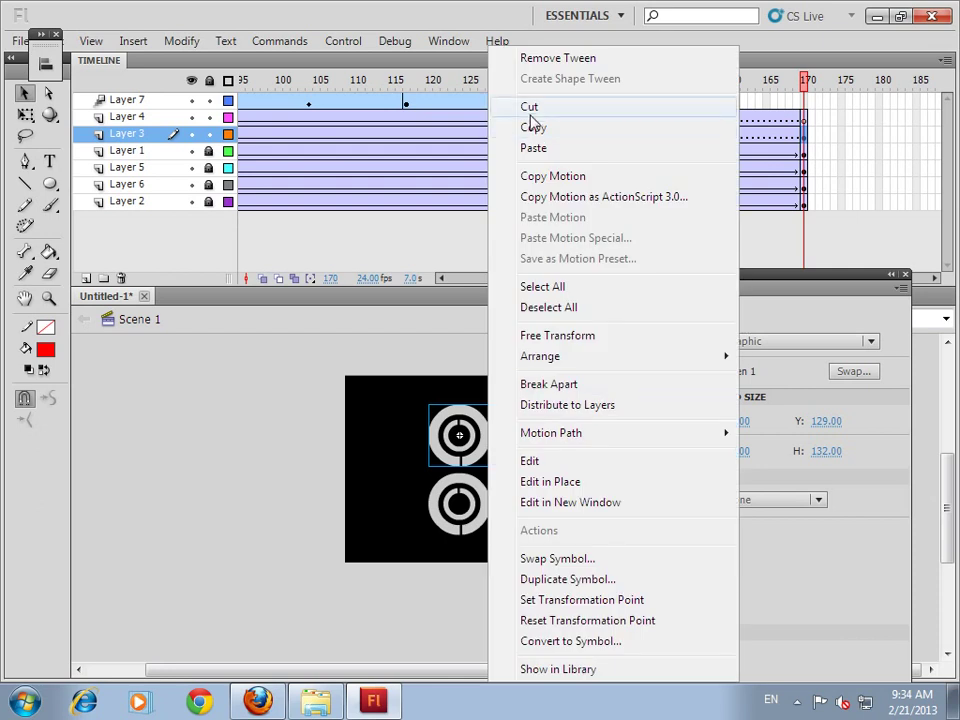
{"action": "left_click", "coordinate": [531, 105]}
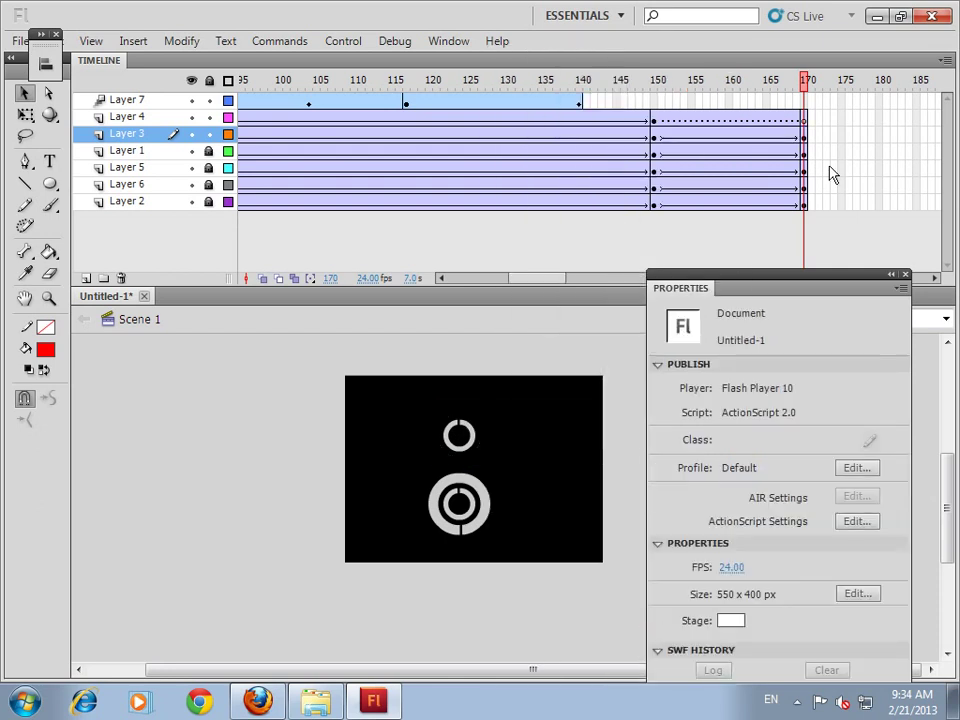
{"action": "left_click", "coordinate": [806, 119]}
{"action": "left_click", "coordinate": [231, 491]}
{"action": "right_click", "coordinate": [231, 491]}
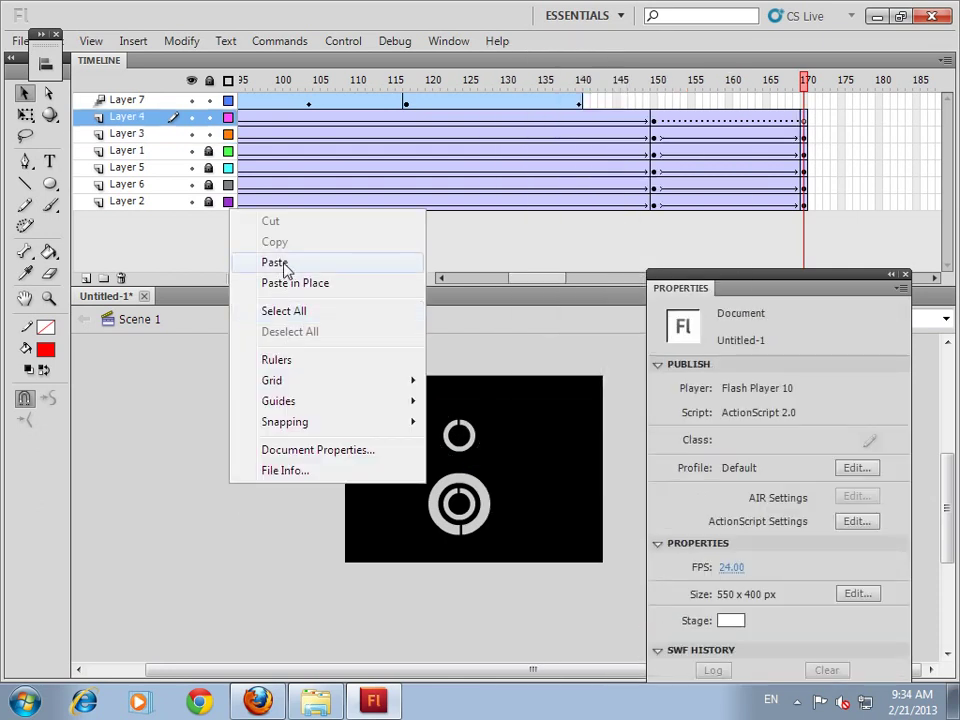
{"action": "left_click", "coordinate": [305, 288]}
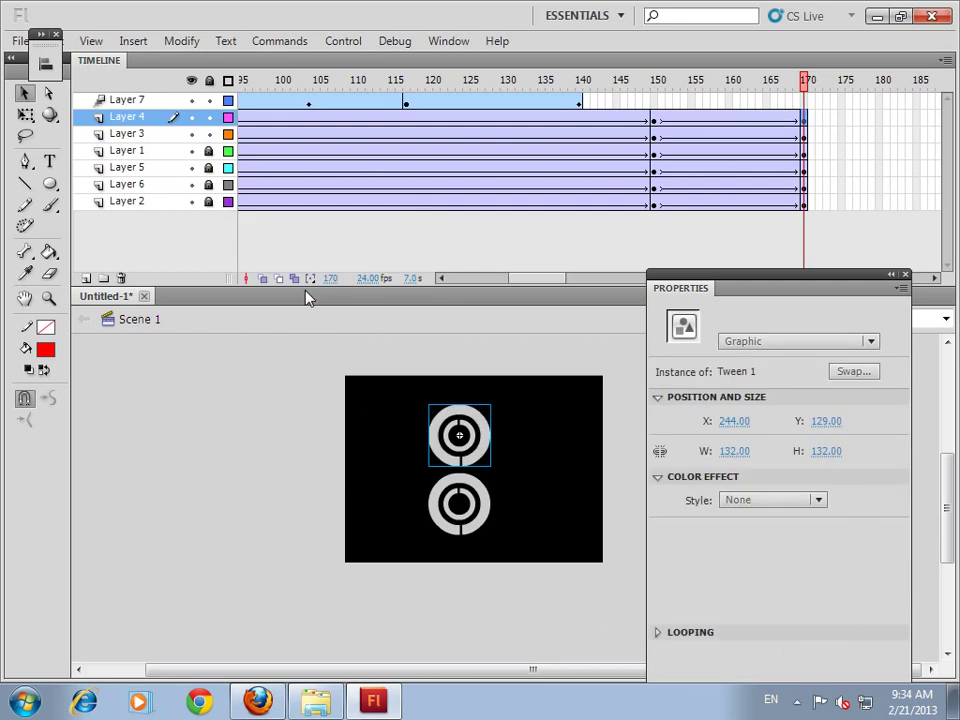
Set the tweens starting at frame 150 to rotate CW on Layer 4 and CCW on Layer 3.
{"action": "left_click", "coordinate": [654, 121]}
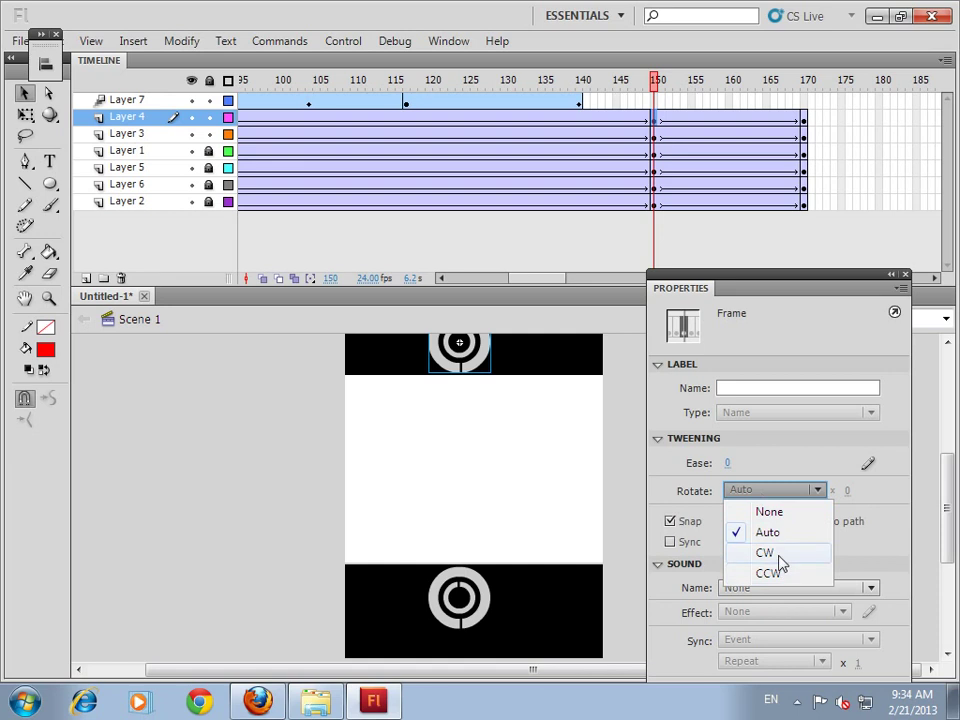
{"action": "left_click", "coordinate": [779, 557]}
{"action": "left_click", "coordinate": [656, 138]}
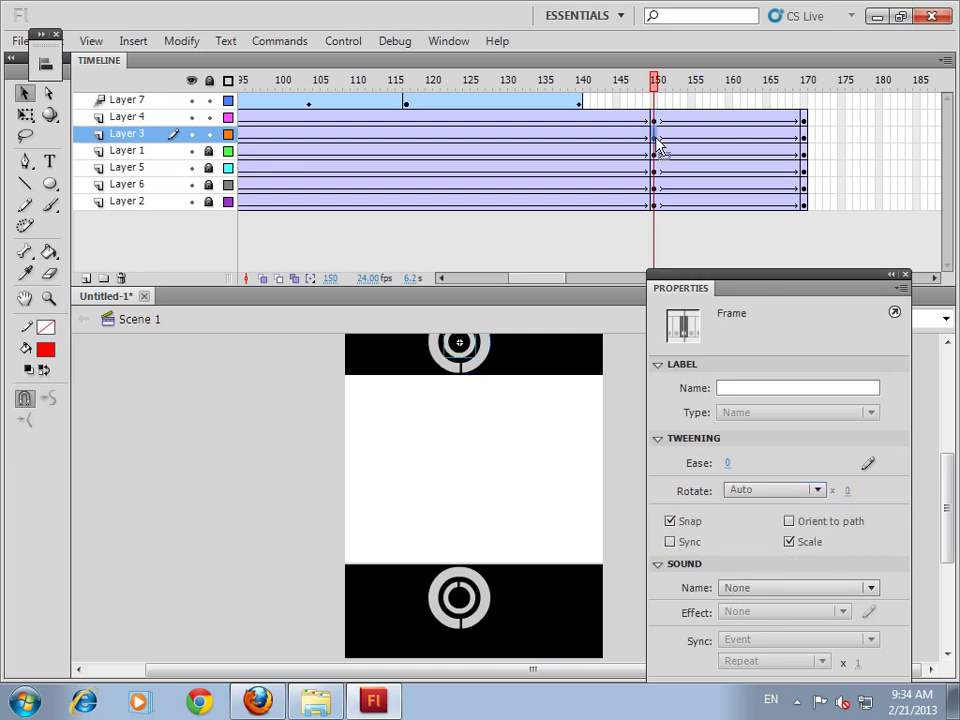
{"action": "left_click", "coordinate": [748, 490]}
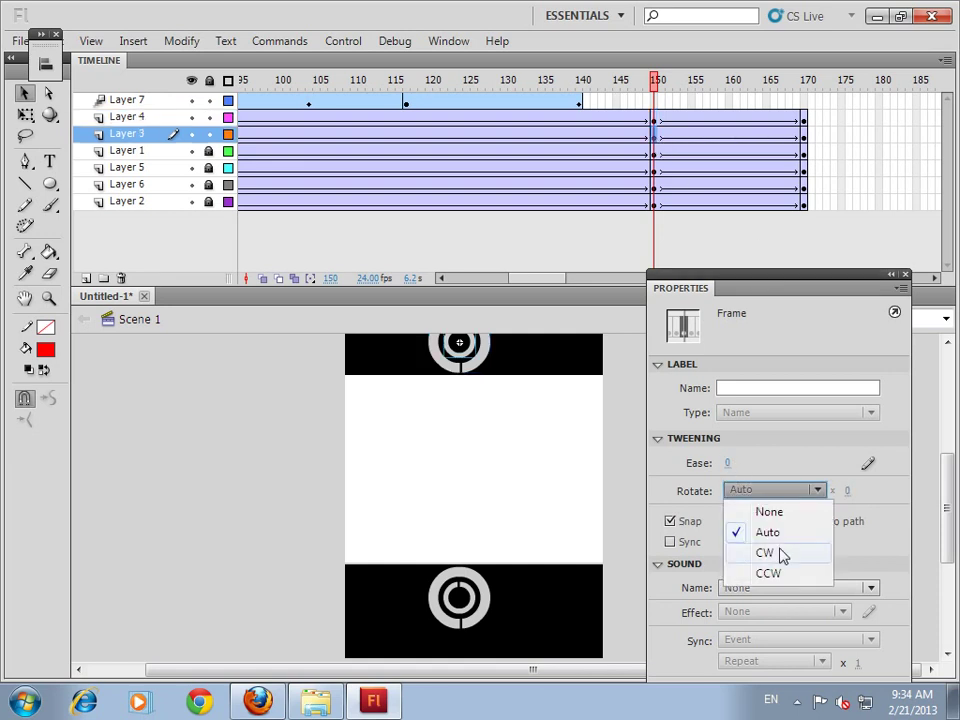
{"action": "left_click", "coordinate": [768, 573]}
Play the closing animation on the timeline and test the whole movie.
{"action": "key", "text": "Return"}
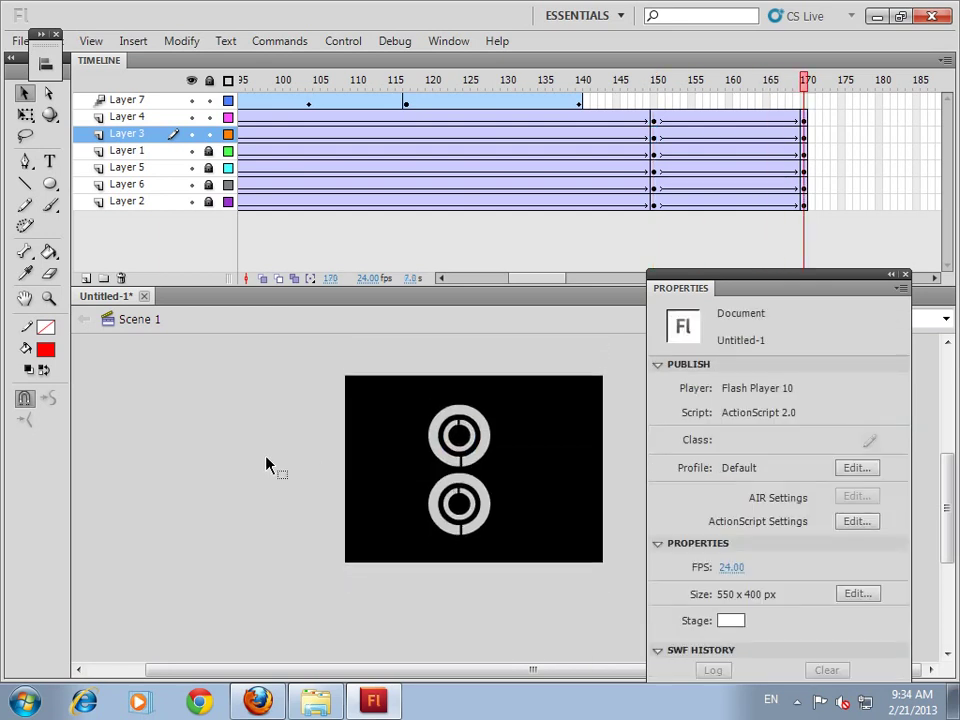
{"action": "key", "text": "ctrl+Return"}
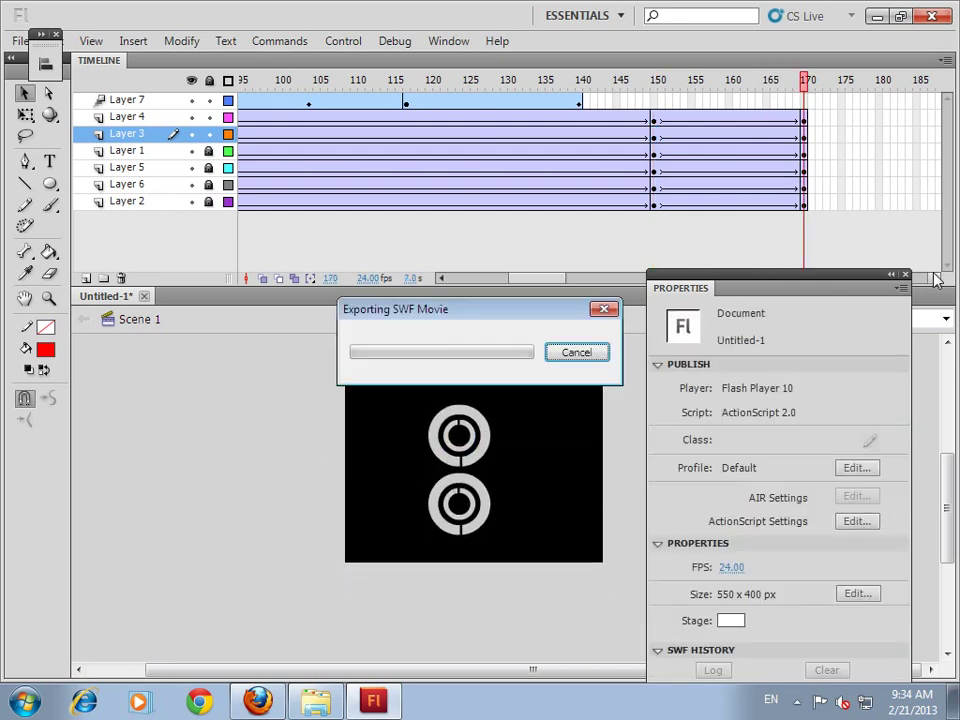